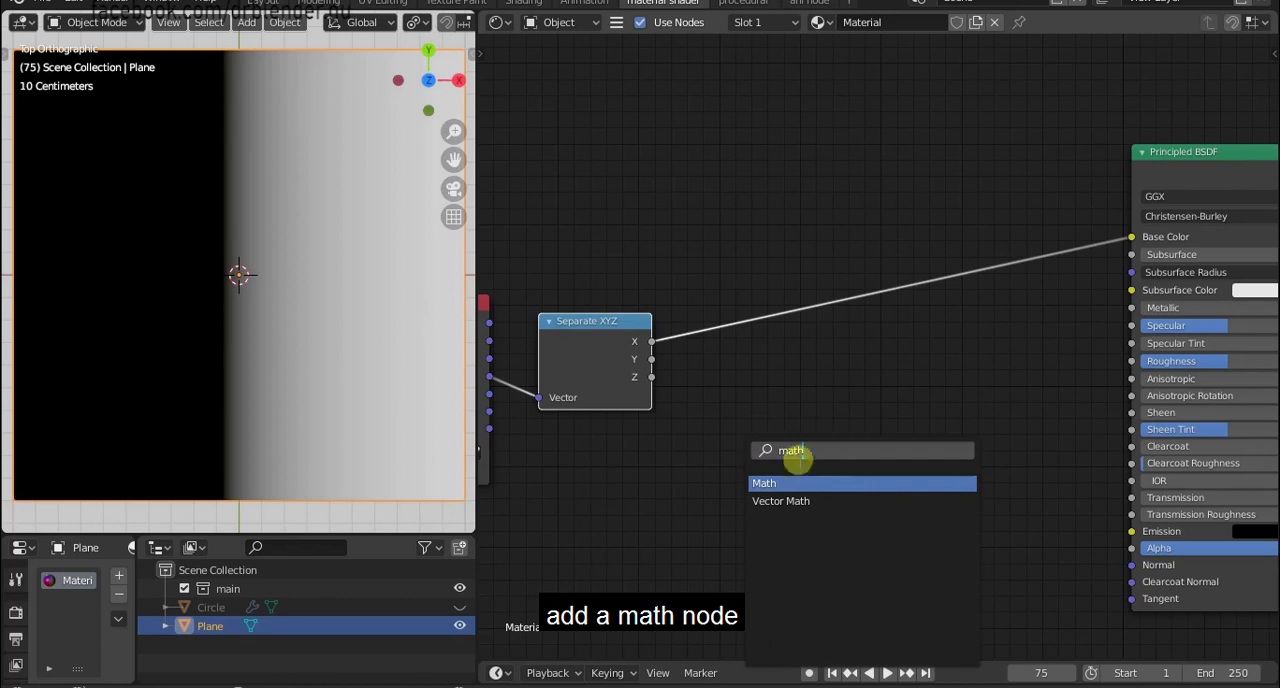
Add a Math node beside the Separate XYZ node and set its operation to Multiply.
key(Return)
click(737, 366)
click(755, 394)
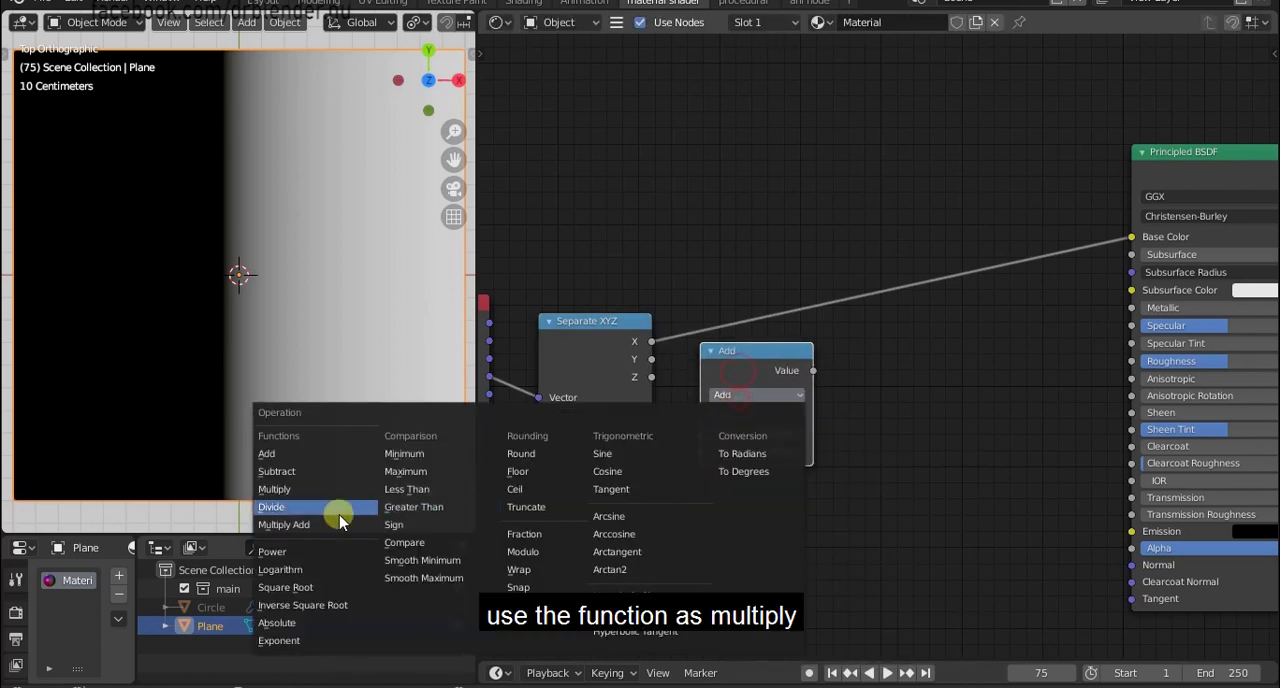
click(300, 489)
Duplicate the Multiply node, set the copy to Ping-pong and insert it into the link between Separate XYZ and Base Color.
key(shift+d)
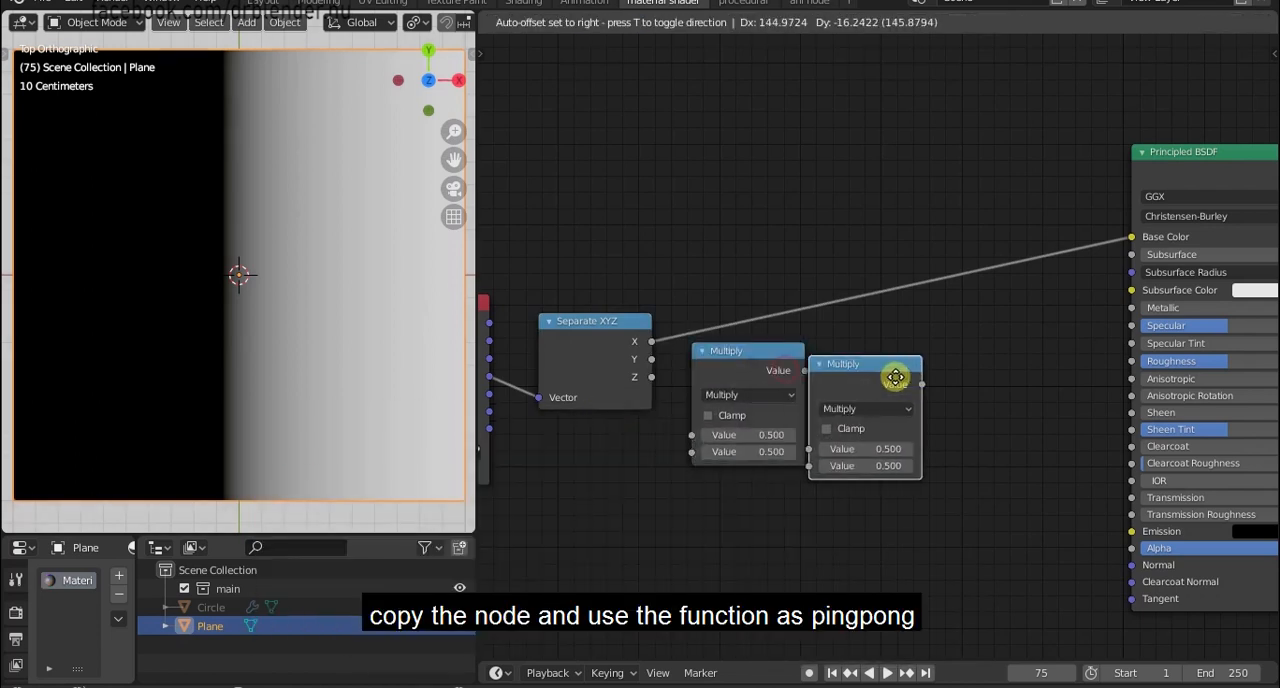
click(908, 358)
click(905, 388)
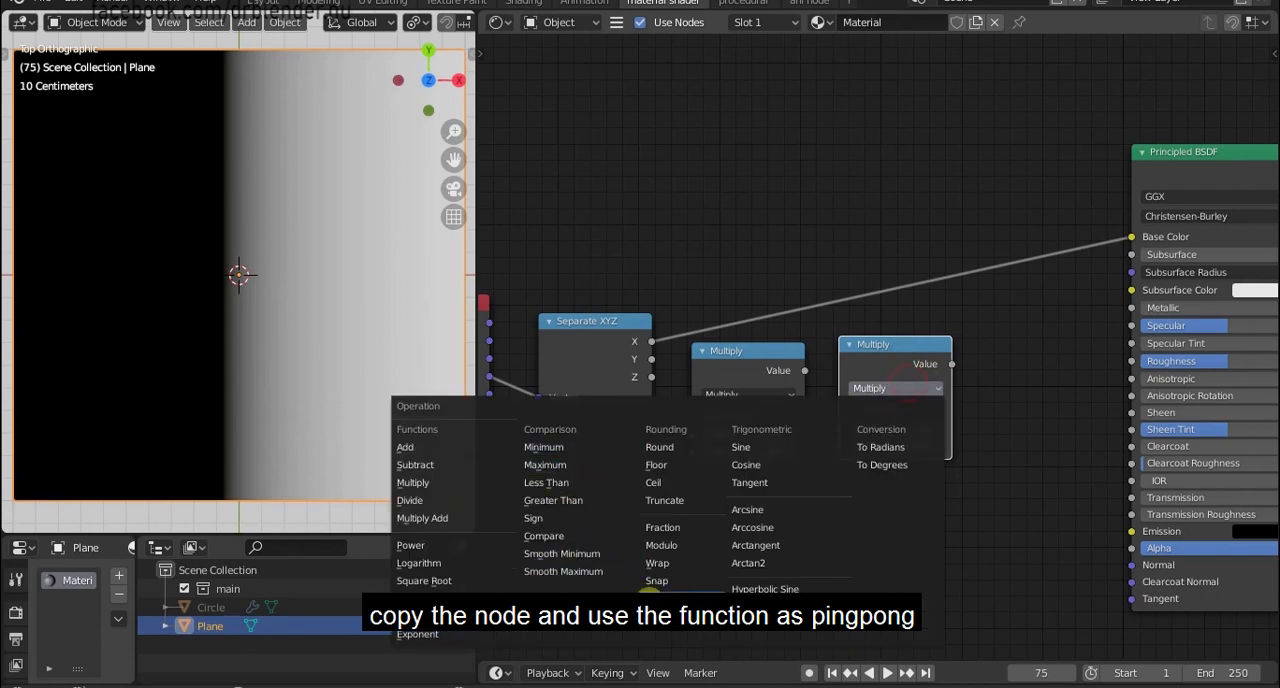
click(658, 598)
drag(886, 345, 880, 293)
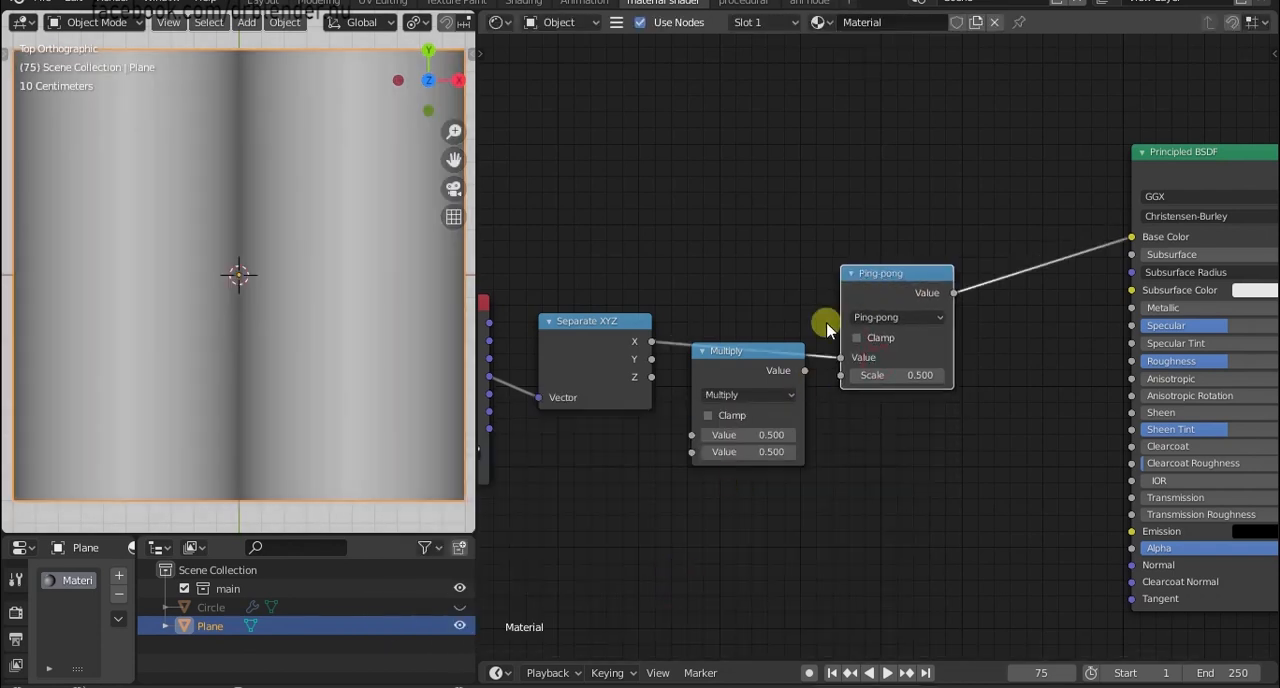
Insert the Multiply node between Separate XYZ and Ping-pong and set its second value to 2.
drag(715, 350, 727, 293)
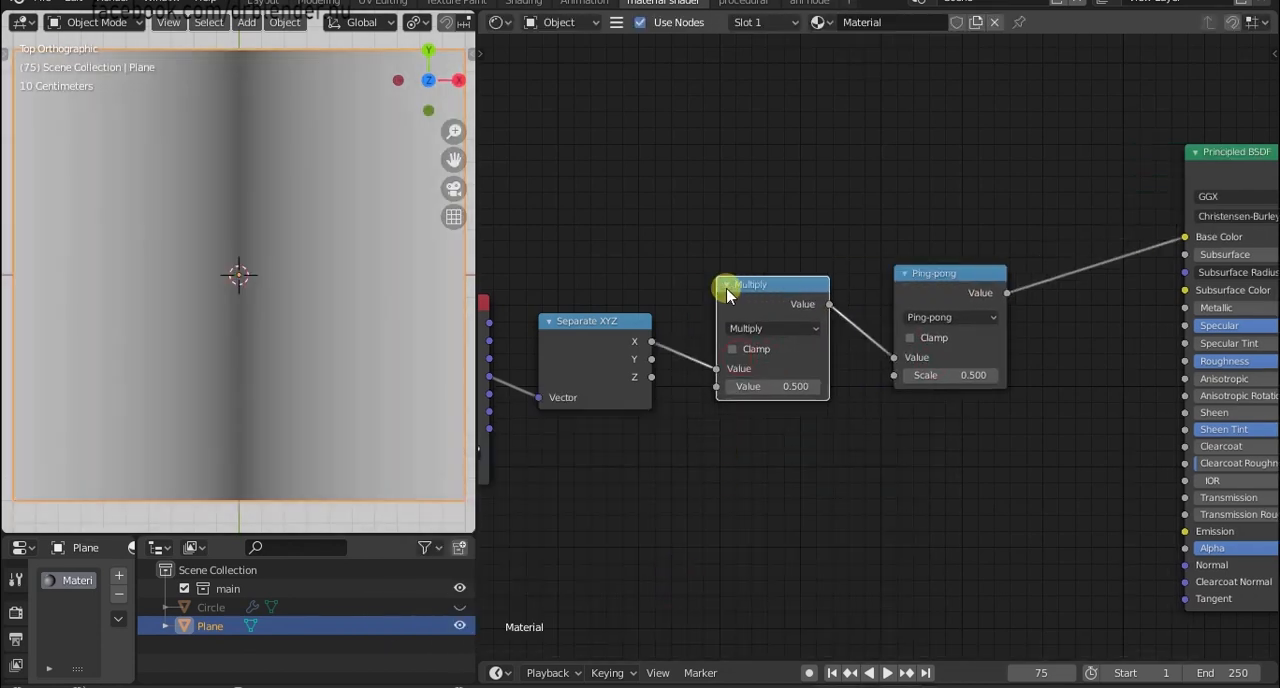
click(766, 386)
text(2)
key(Return)
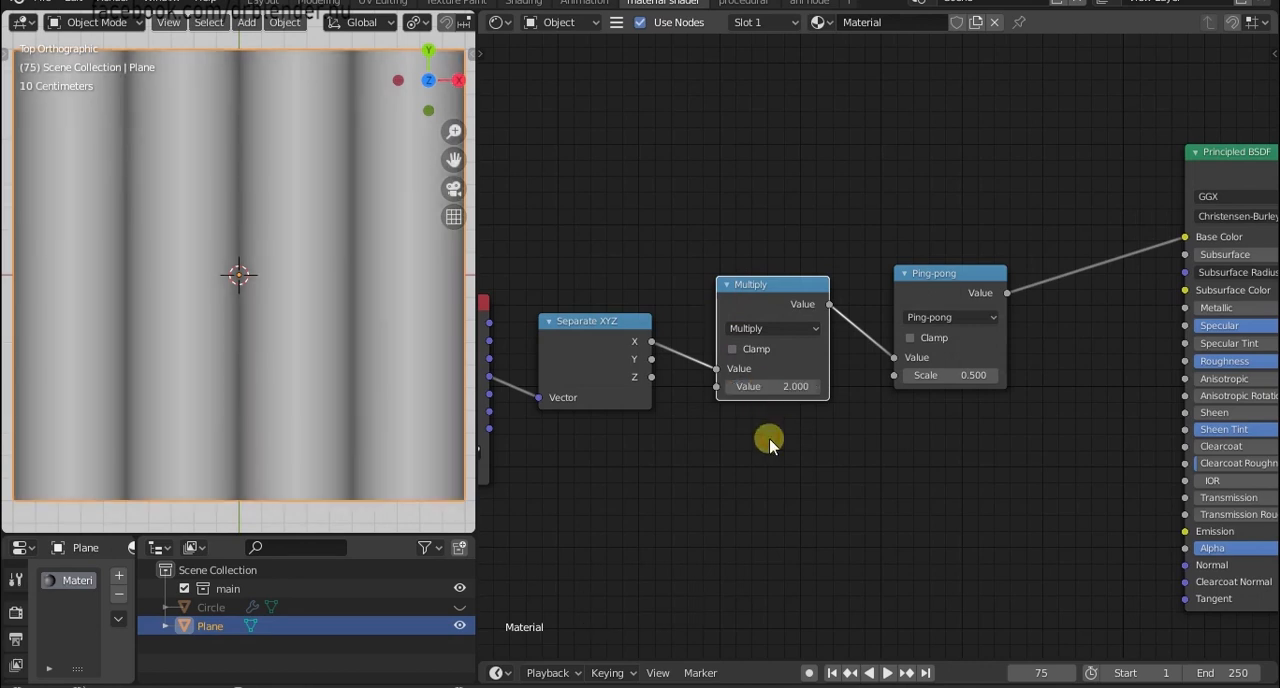
Combine the Separate XYZ, Multiply and Ping-pong nodes into a node group.
key(Home)
drag(618, 490, 1020, 226)
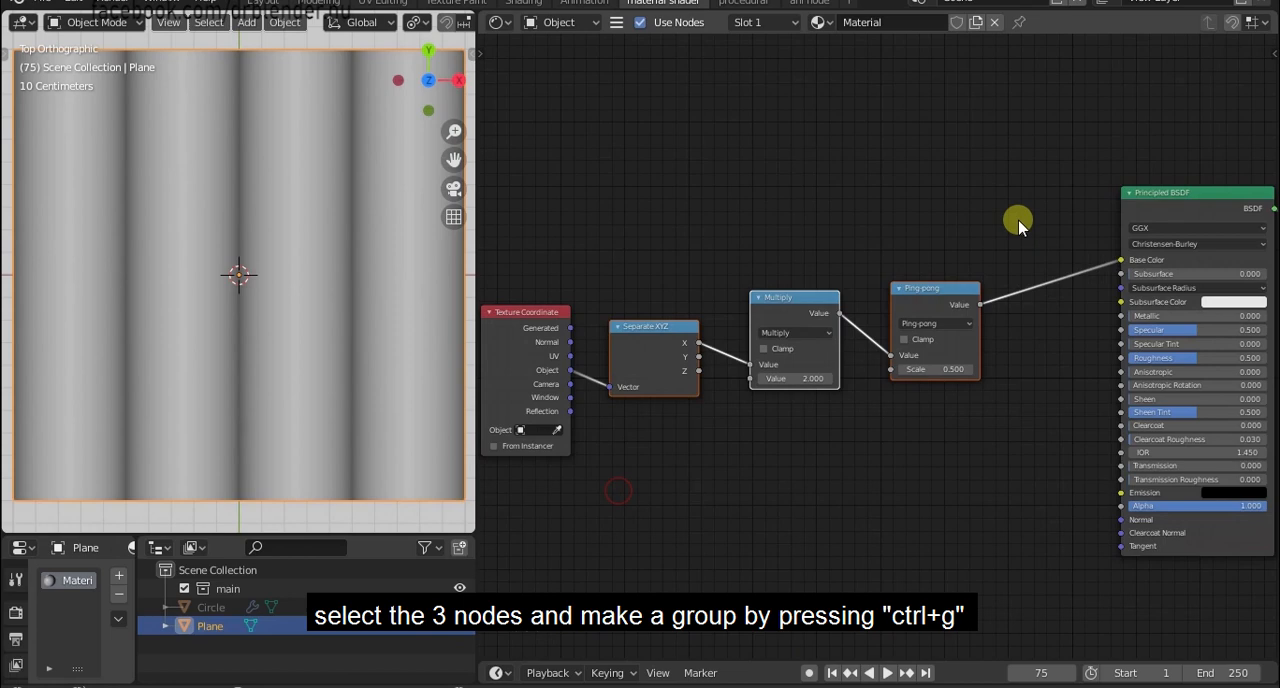
key(ctrl+g)
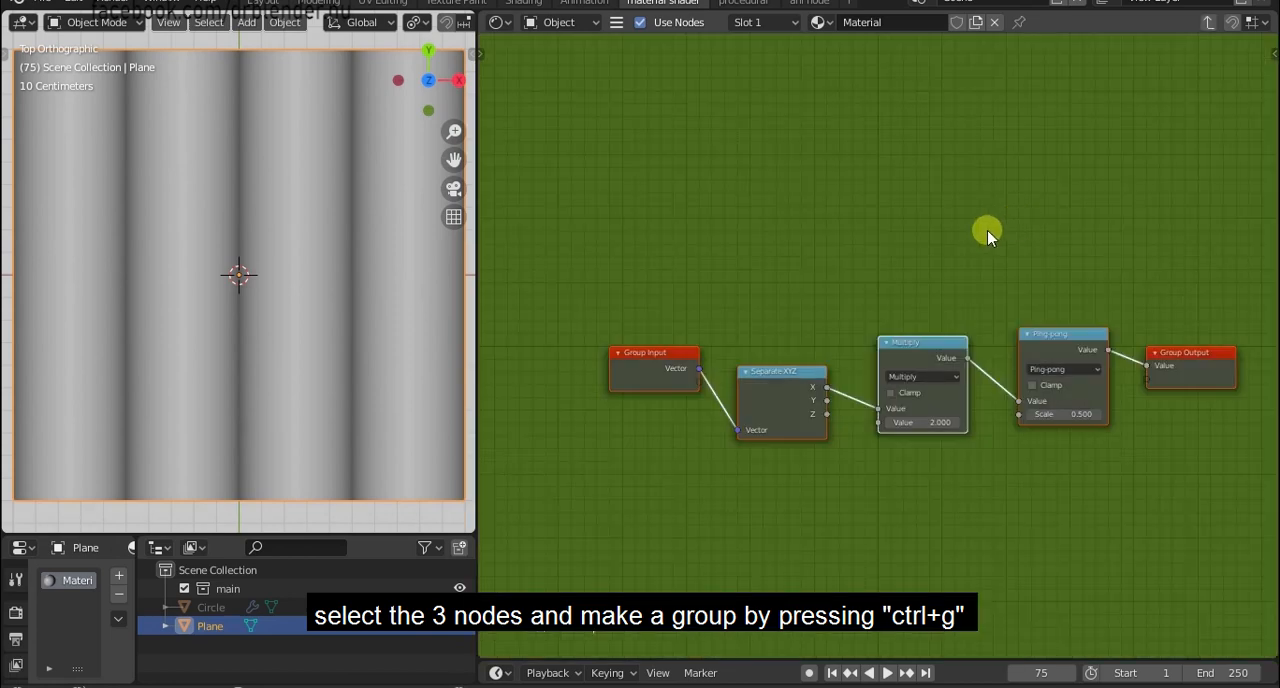
Expose the Multiply node's second value as a group input, move Separate XYZ clear of the link, and leave the group.
scroll(983, 160, up, 3)
drag(560, 307, 718, 430)
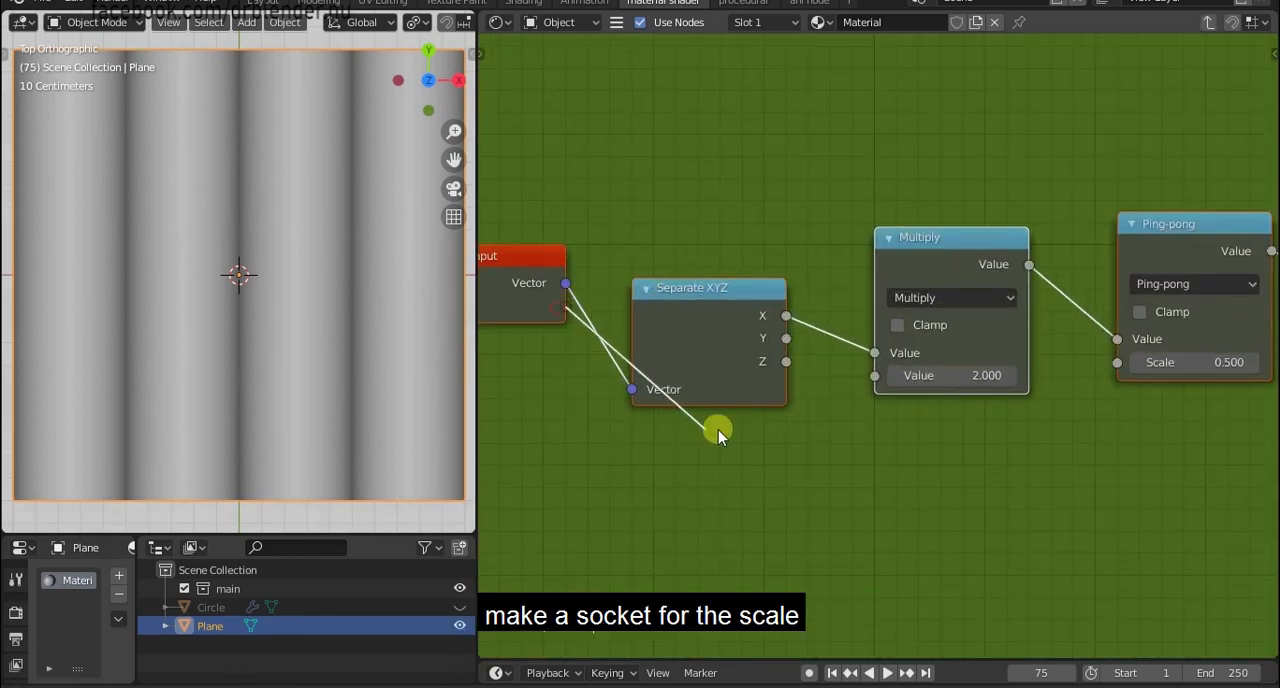
drag(853, 393, 882, 377)
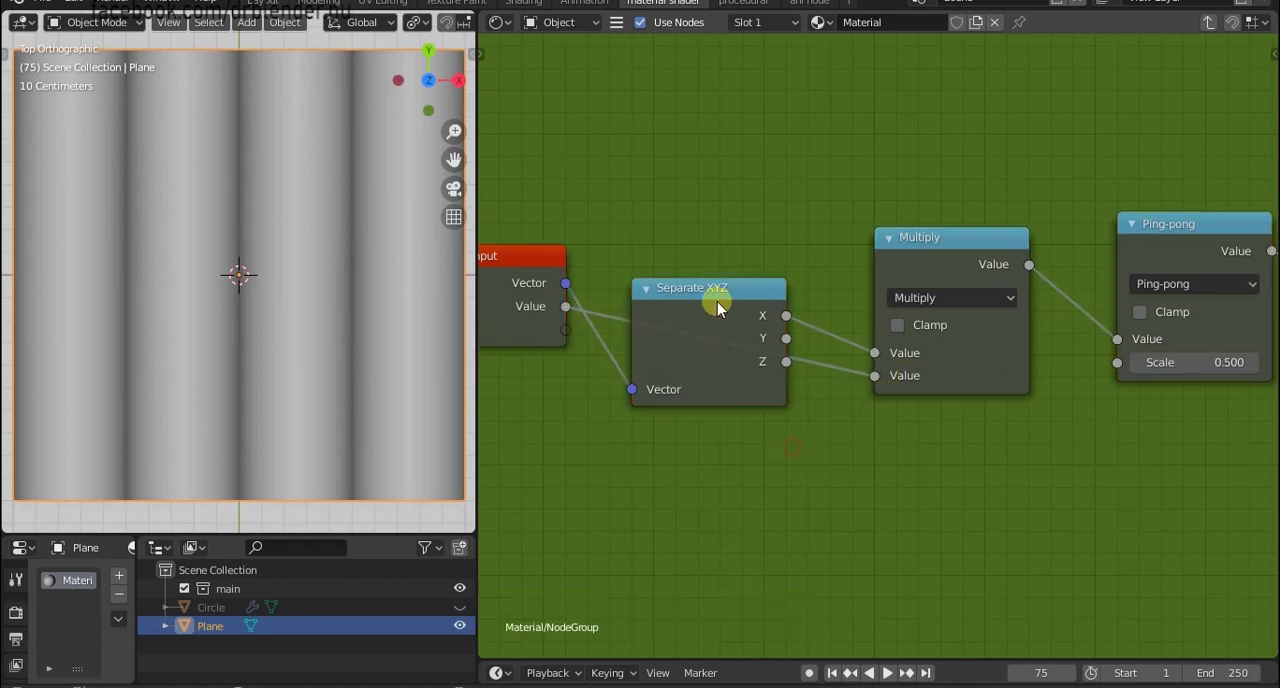
drag(717, 292, 734, 143)
key(Tab)
Move the node group up and away from the Texture Coordinate node.
scroll(1064, 475, down, 1)
middle_drag(1070, 480, 1027, 412)
middle_drag(747, 435, 928, 500)
drag(935, 338, 905, 173)
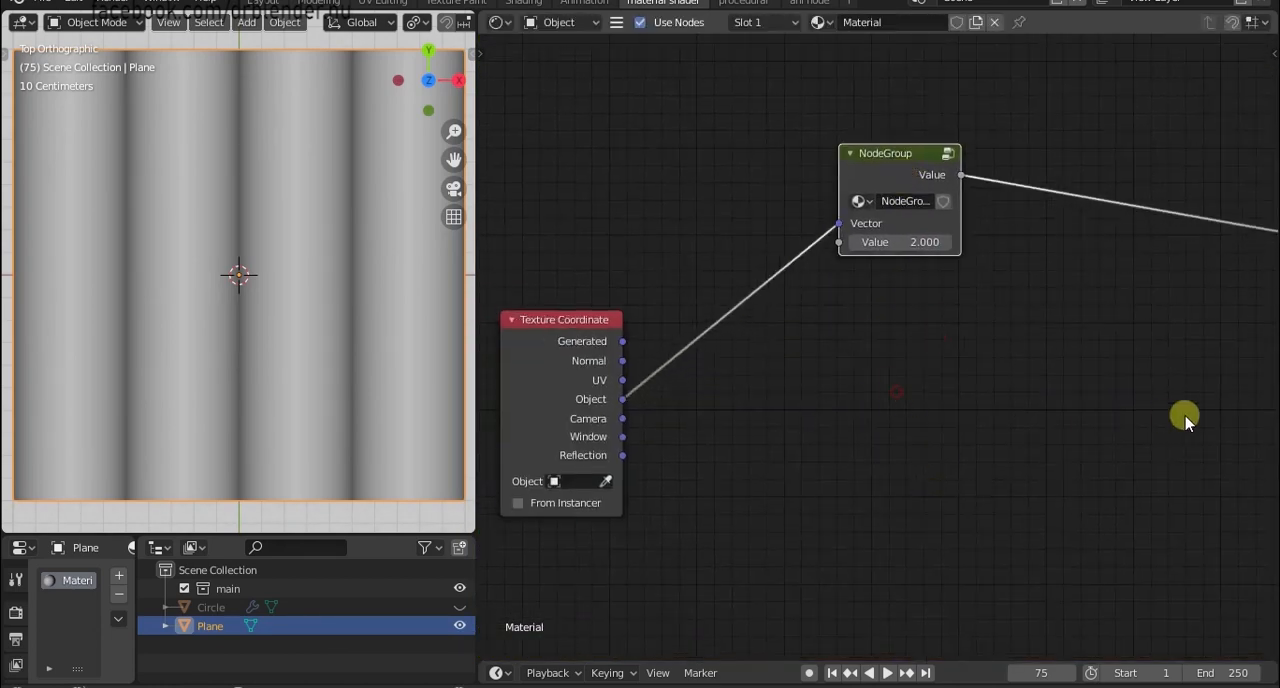
Set the Principled BSDF's Specular to 0.
scroll(1180, 417, down, 6)
middle_drag(1176, 416, 811, 453)
scroll(811, 452, up, 5)
scroll(833, 345, up, 1)
middle_drag(833, 345, 834, 281)
scroll(840, 289, up, 1)
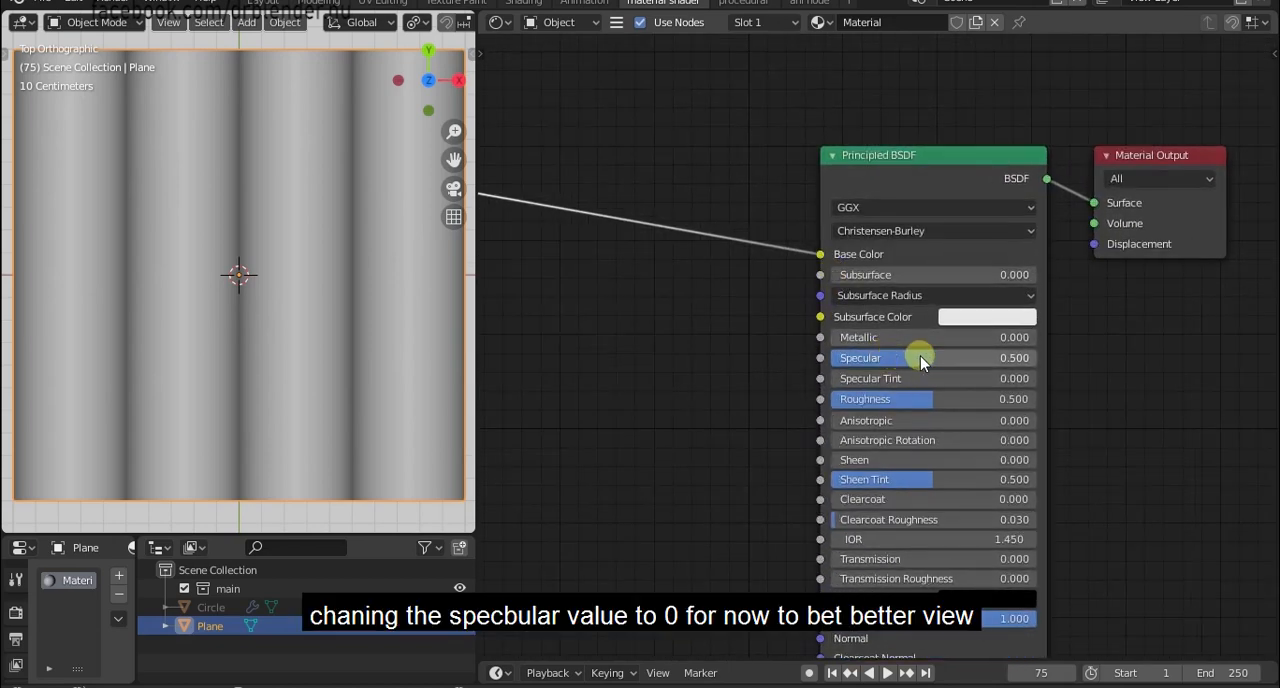
drag(920, 356, 742, 359)
click(715, 397)
Add a Mapping node and insert it into the link between Texture Coordinate's Object output and the node group.
scroll(600, 398, down, 4)
middle_drag(628, 399, 1012, 387)
scroll(994, 387, up, 3)
scroll(775, 432, up, 2)
key(shift+a)
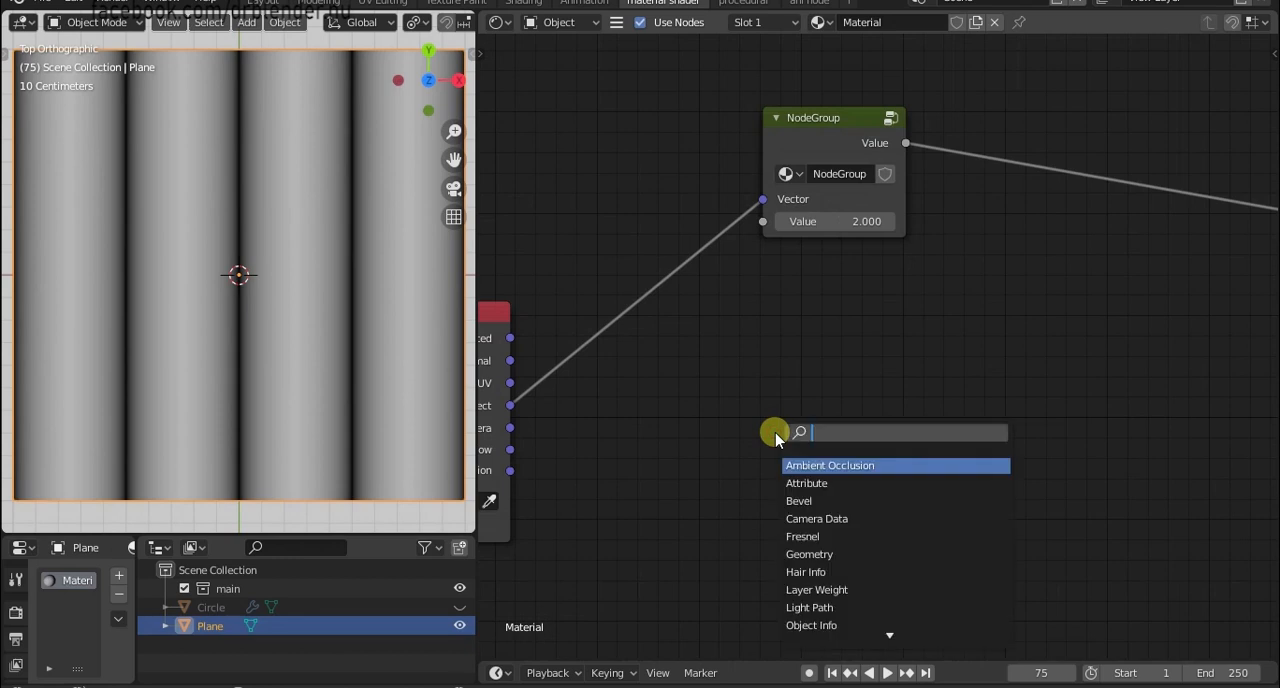
text(map)
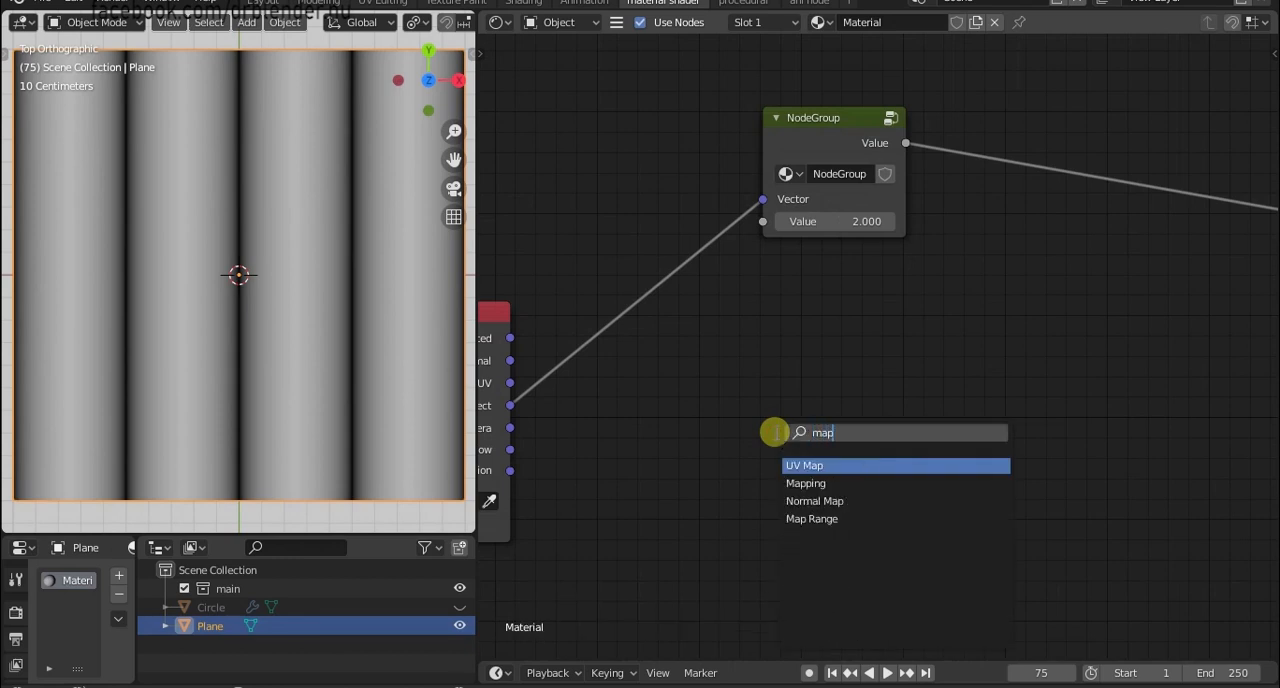
key(Down)
key(Return)
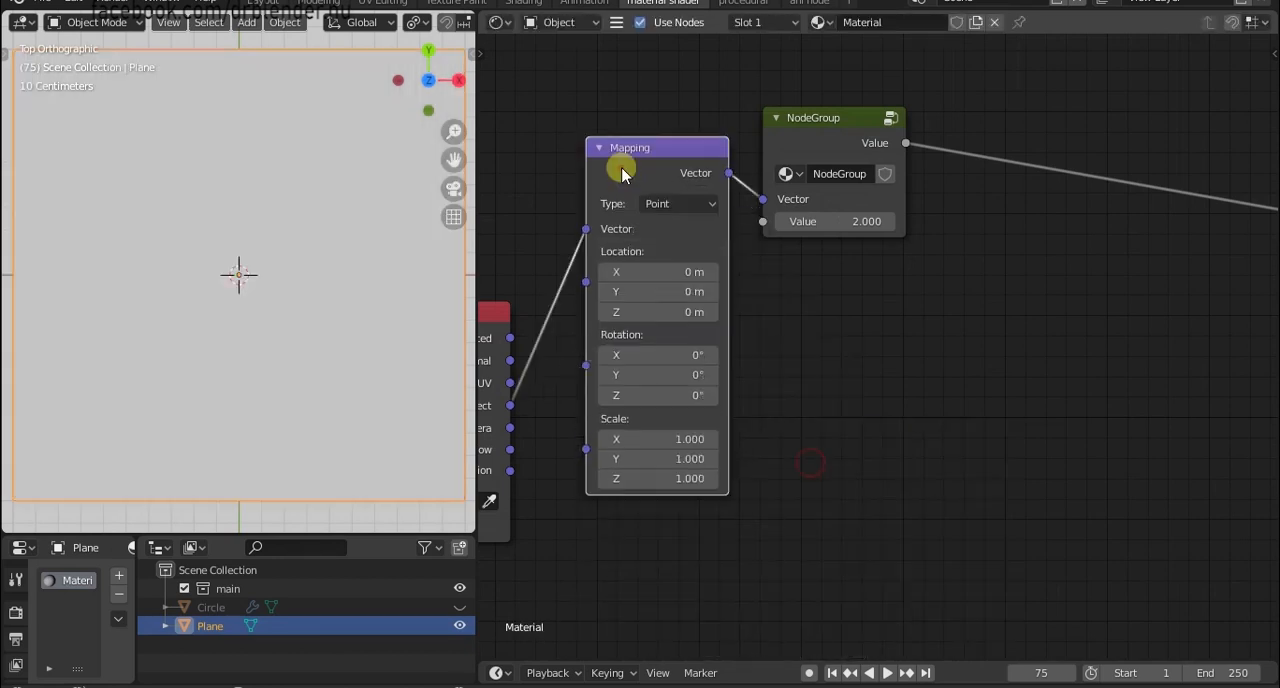
click(642, 123)
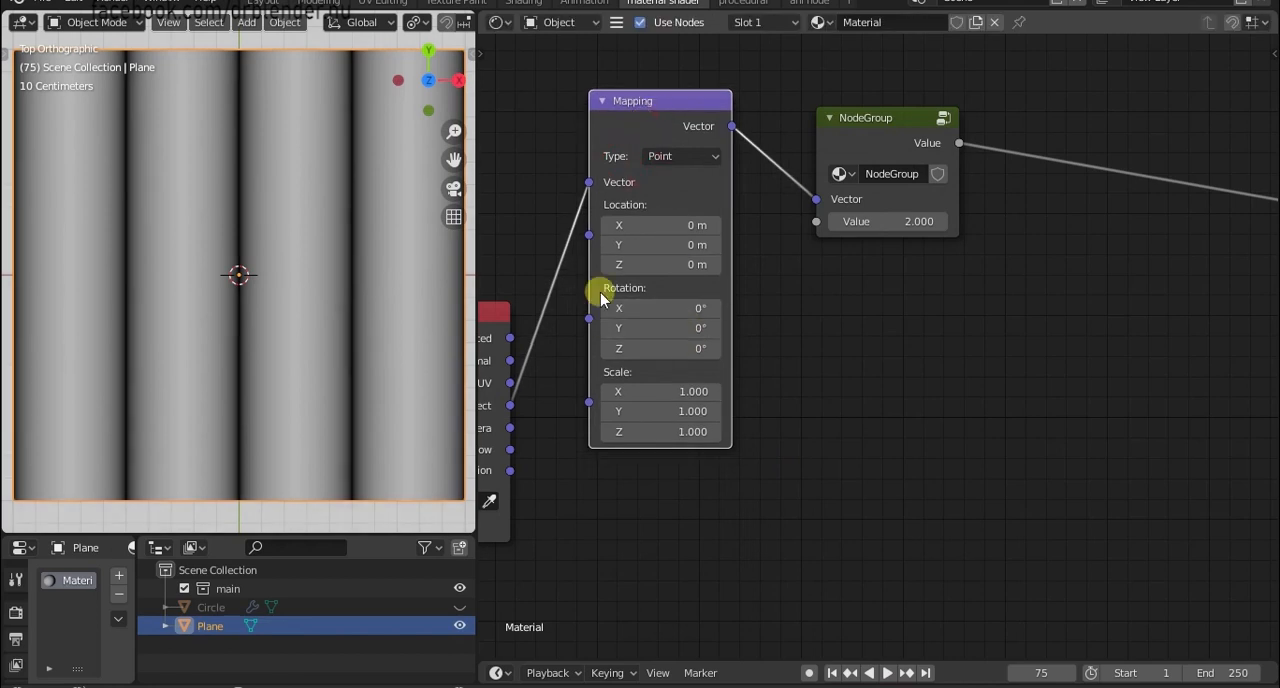
Hide the Mapping node's Location and Scale sockets, linking Object to Rotation temporarily so that Rotation stays, then unlink it.
drag(510, 405, 592, 332)
click(668, 119)
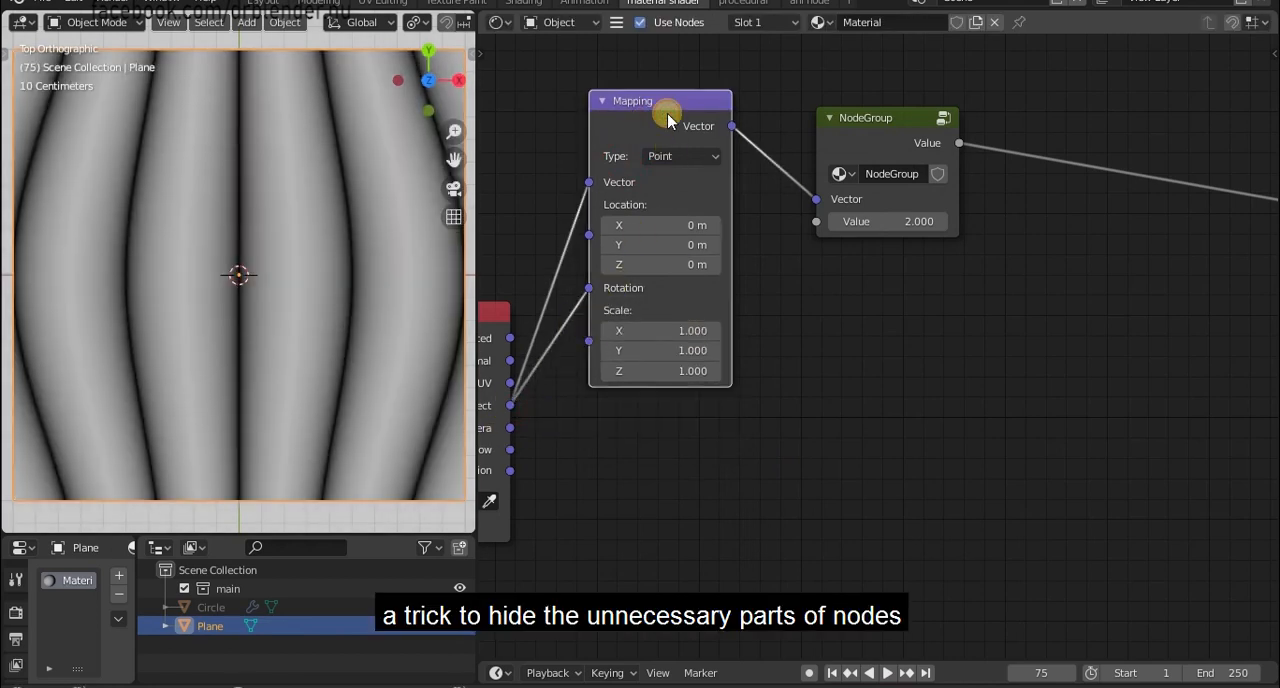
key(ctrl+h)
drag(593, 204, 586, 357)
Set the Mapping node's Z rotation to 30°.
click(645, 264)
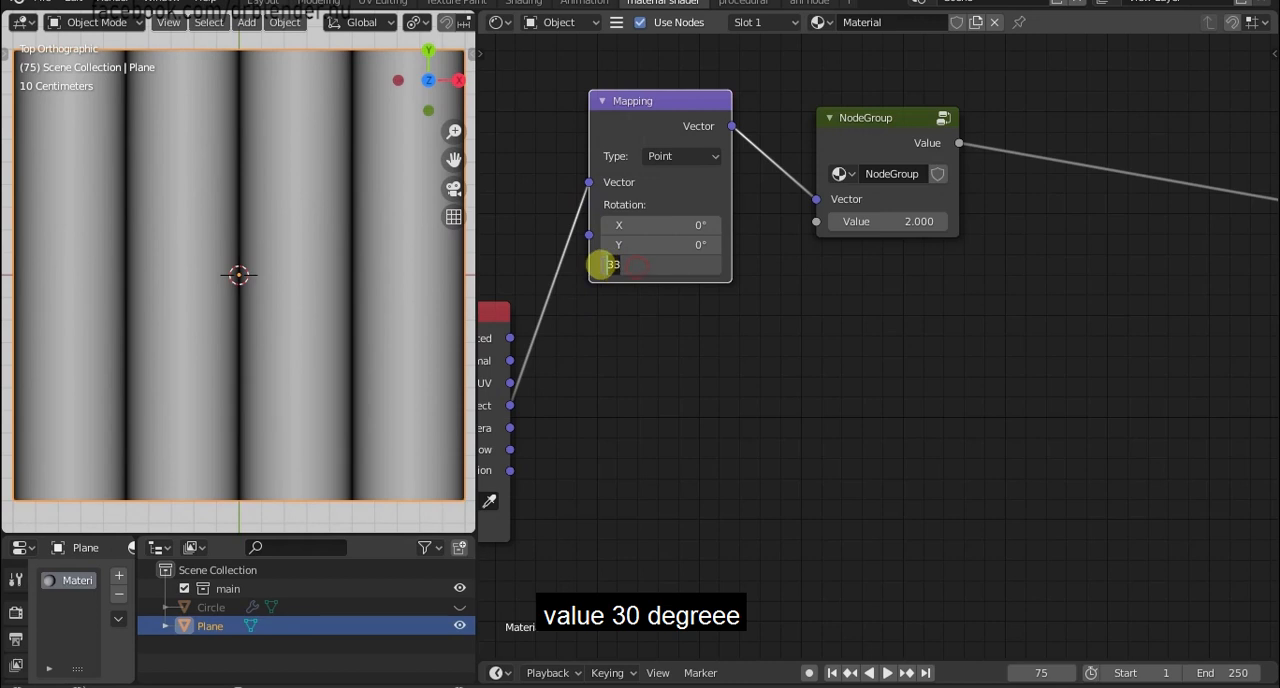
key(Return)
scroll(674, 366, down, 1)
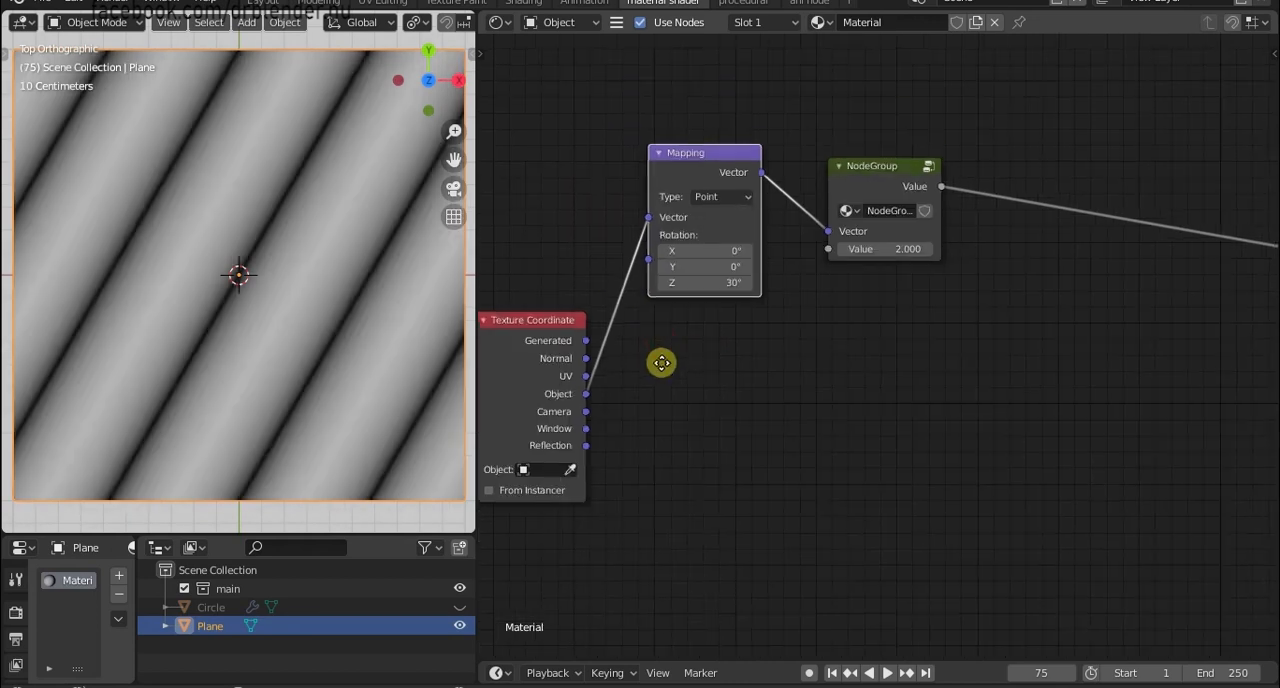
Duplicate the Mapping node and node group below with the Object link kept, and set the copy's Z rotation to -30°.
middle_drag(663, 363, 634, 400)
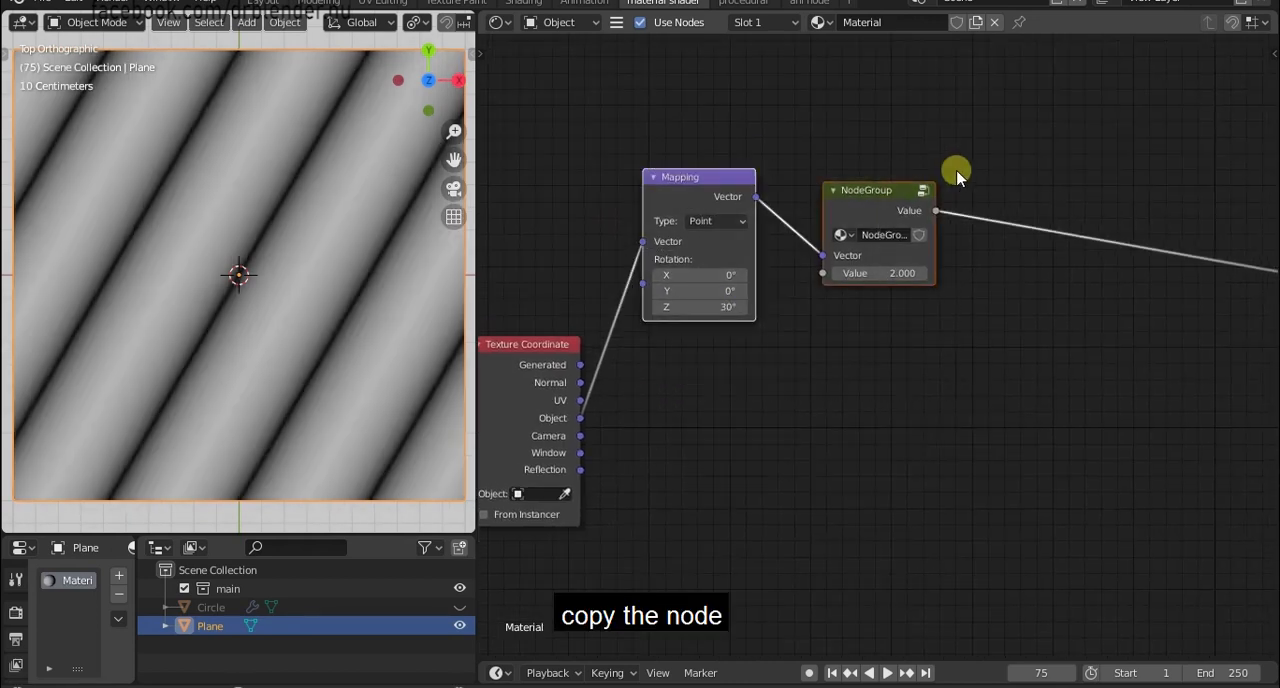
key(shift+d)
middle_drag(969, 375, 948, 293)
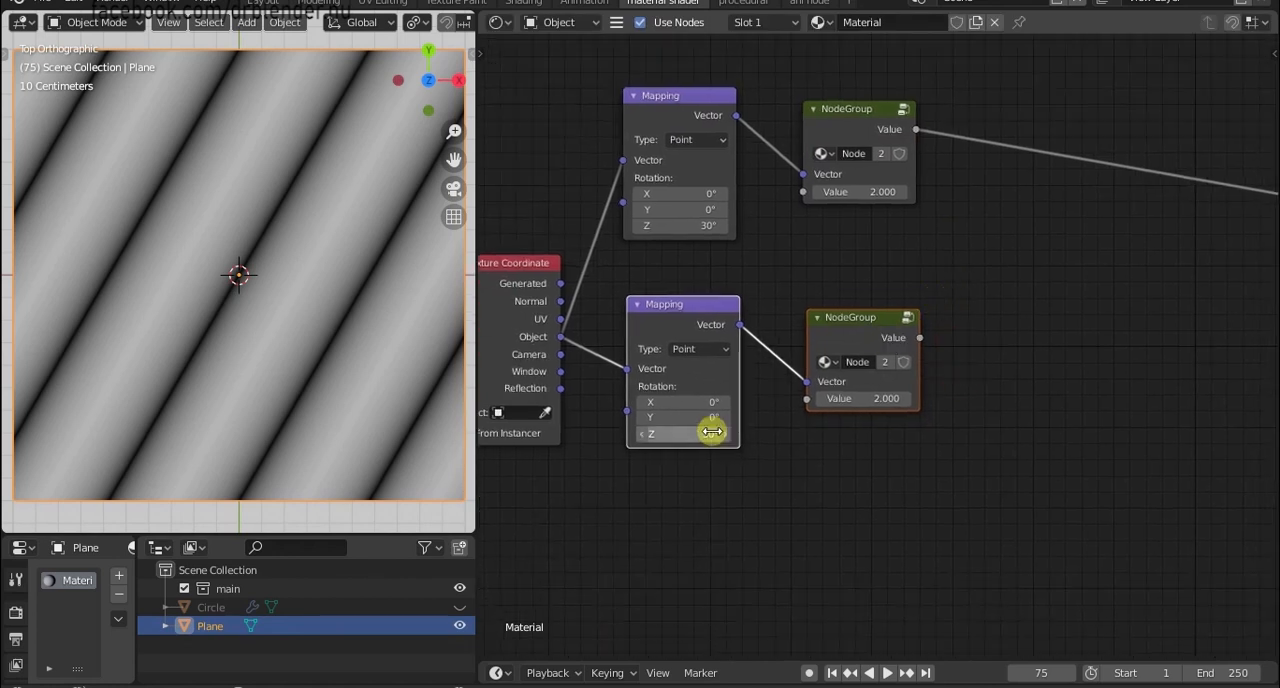
scroll(711, 429, up, 3)
click(644, 470)
click(634, 465)
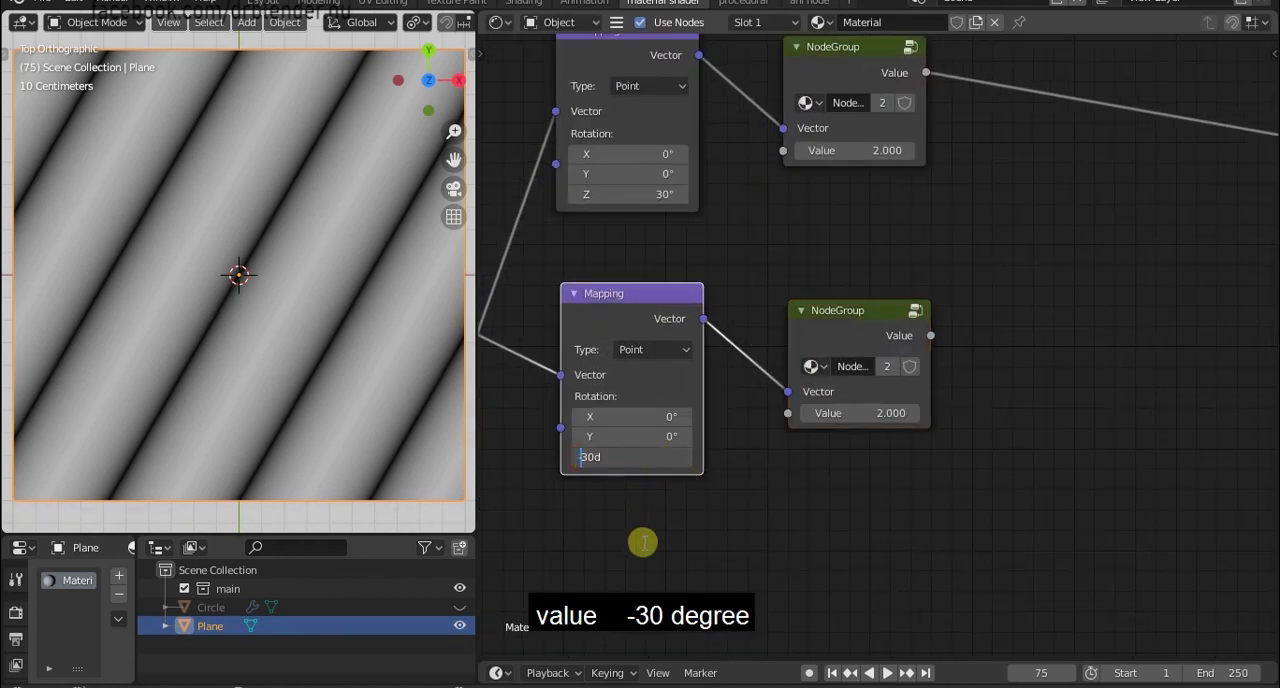
key(Return)
Duplicate the -30° Mapping node and its node group below with the Object link kept, and set Z rotation to 90°.
scroll(656, 522, down, 2)
middle_drag(645, 542, 667, 457)
drag(614, 497, 943, 248)
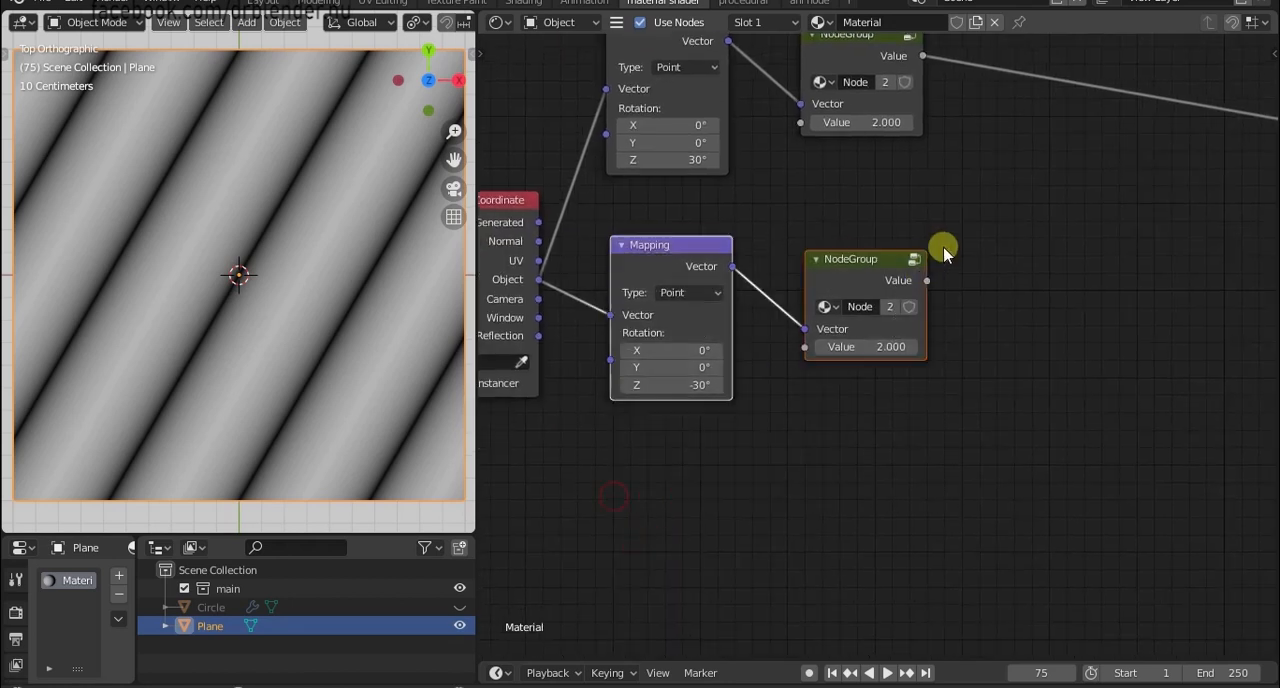
key(shift+d)
click(943, 429)
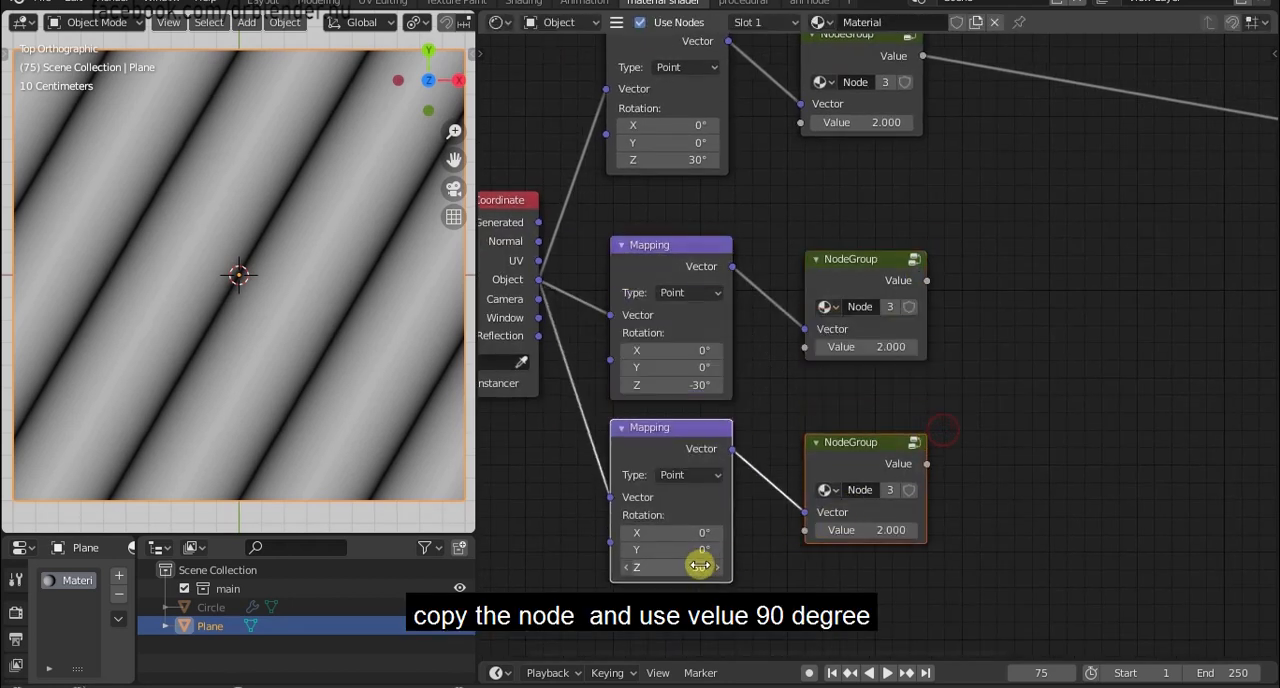
key(Return)
Preview the second and third node groups by linking each one's Value output to Base Color in turn.
scroll(1020, 423, down, 3)
click(812, 362)
drag(813, 362, 1061, 262)
drag(806, 476, 1071, 268)
scroll(918, 369, up, 6)
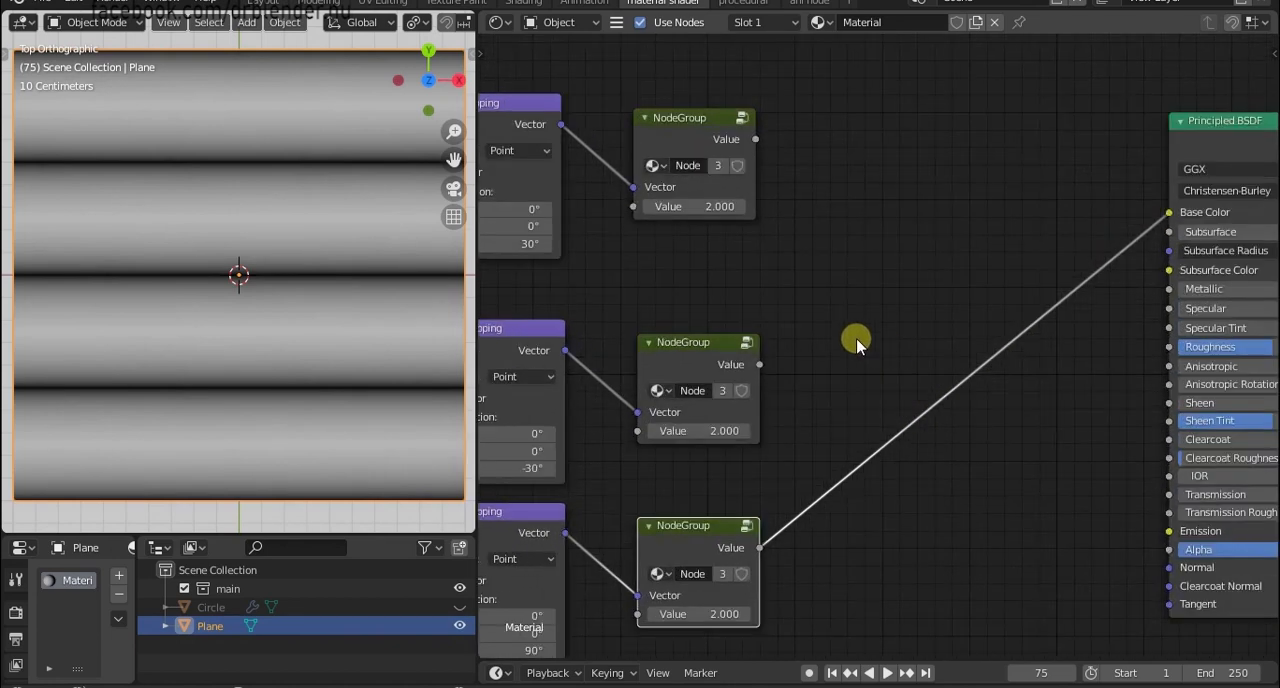
Add a Math node between the node groups and the Principled BSDF, and set its operation to Minimum.
click(857, 340)
key(shift+a)
click(857, 340)
text(math)
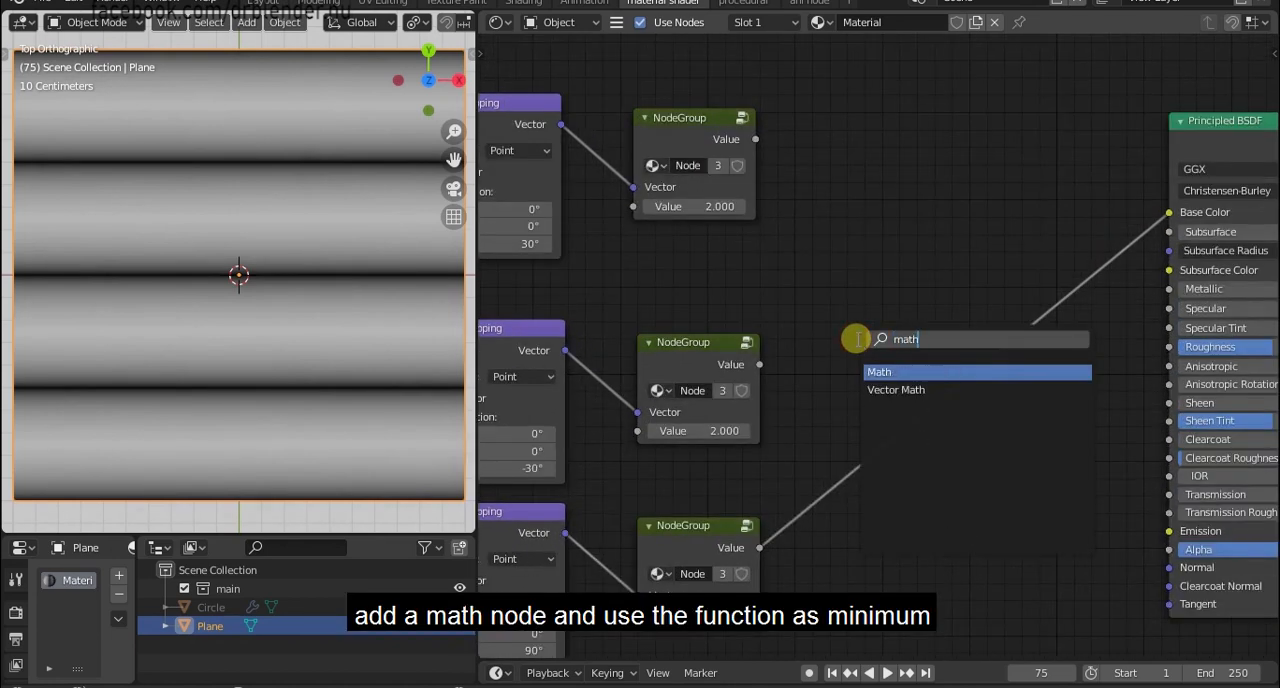
click(879, 372)
click(809, 174)
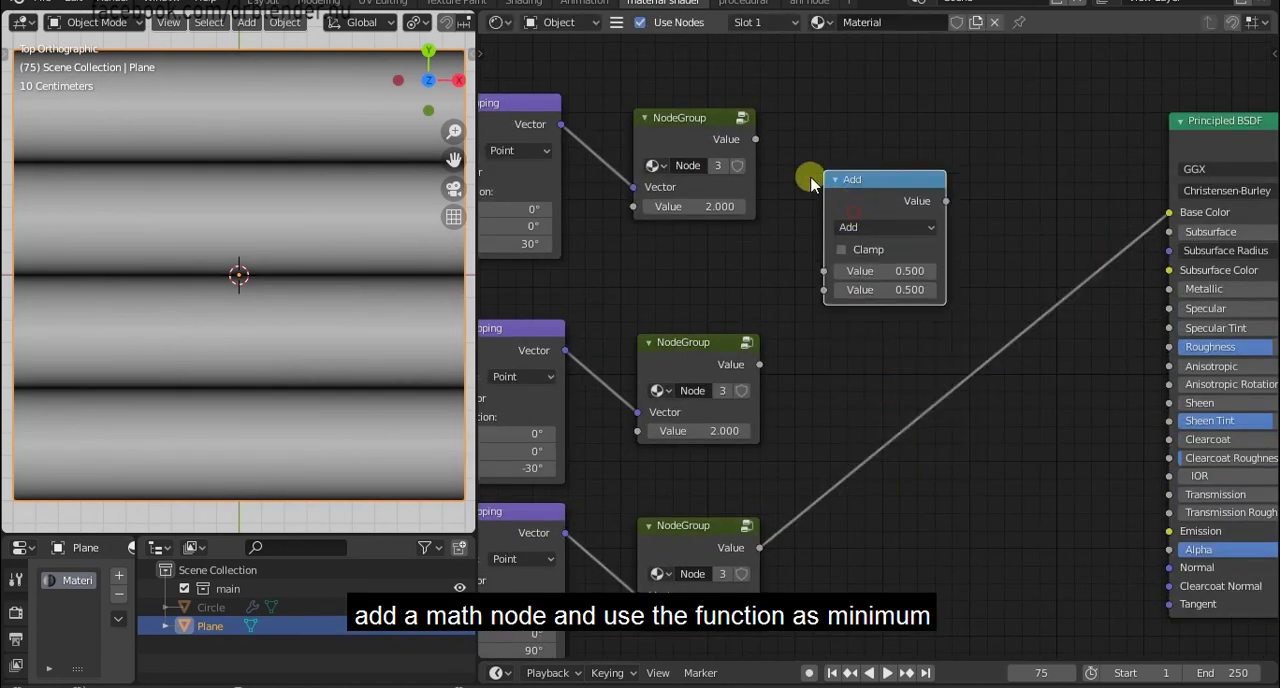
click(868, 228)
click(504, 291)
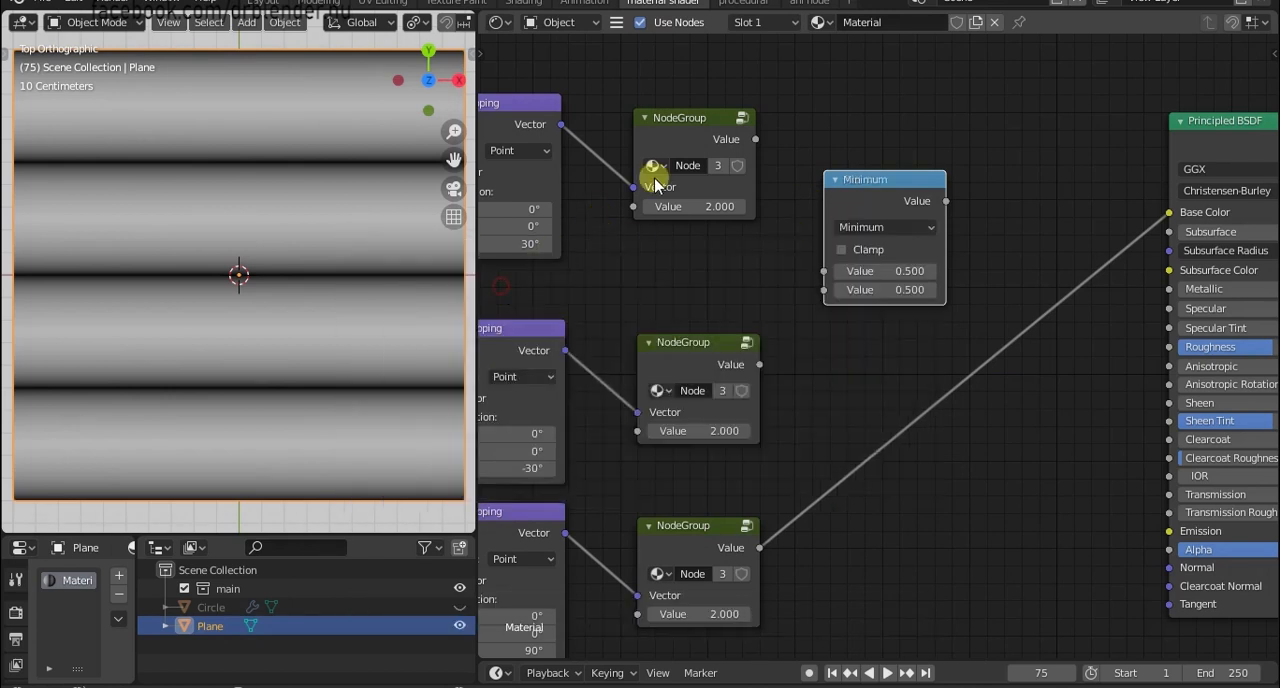
Link the first two node groups' Value outputs into the Minimum node and its output to Base Color.
drag(755, 139, 823, 271)
drag(759, 364, 823, 290)
drag(946, 202, 1180, 222)
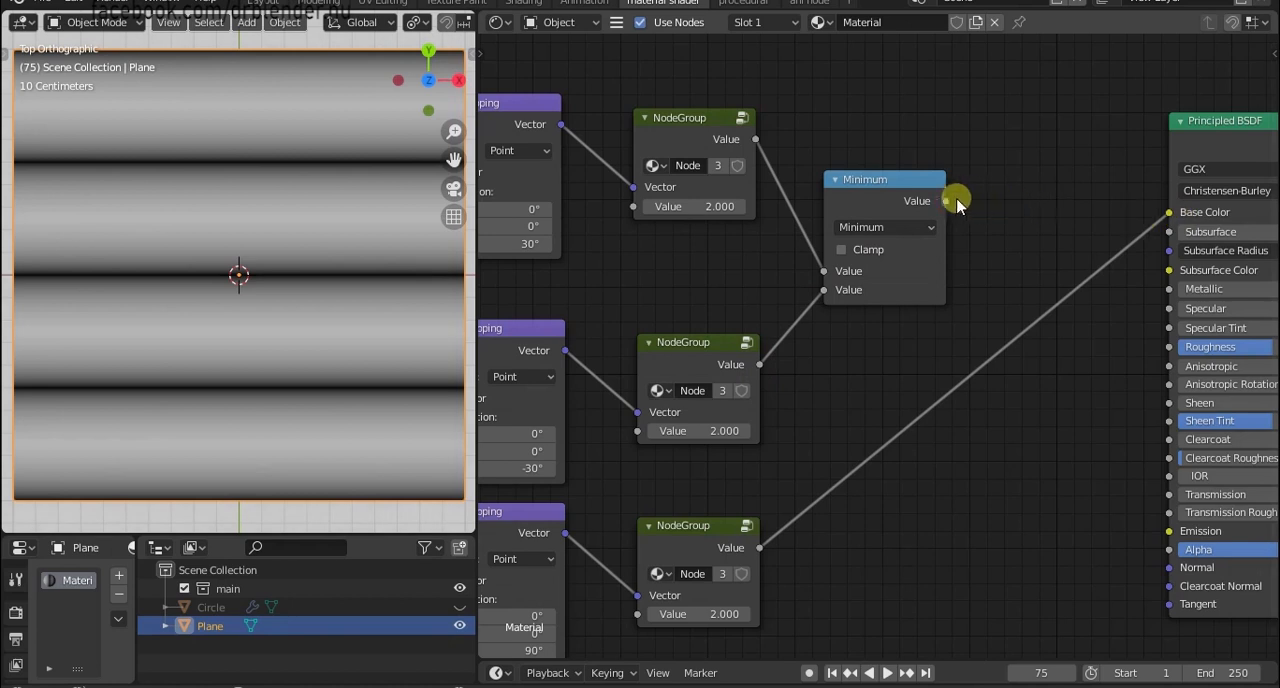
drag(957, 204, 1170, 212)
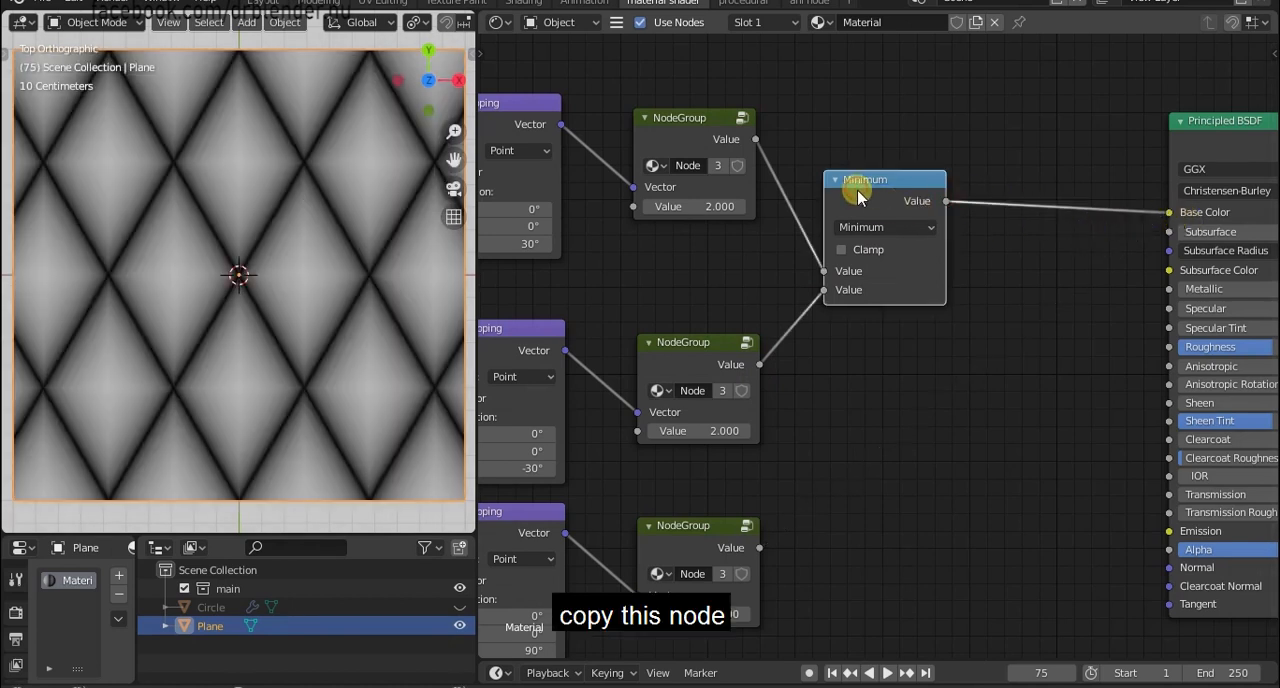
Duplicate the Minimum node before Base Color and feed it the first Minimum's output and the third node group's Value.
key(shift+d)
drag(762, 552, 975, 444)
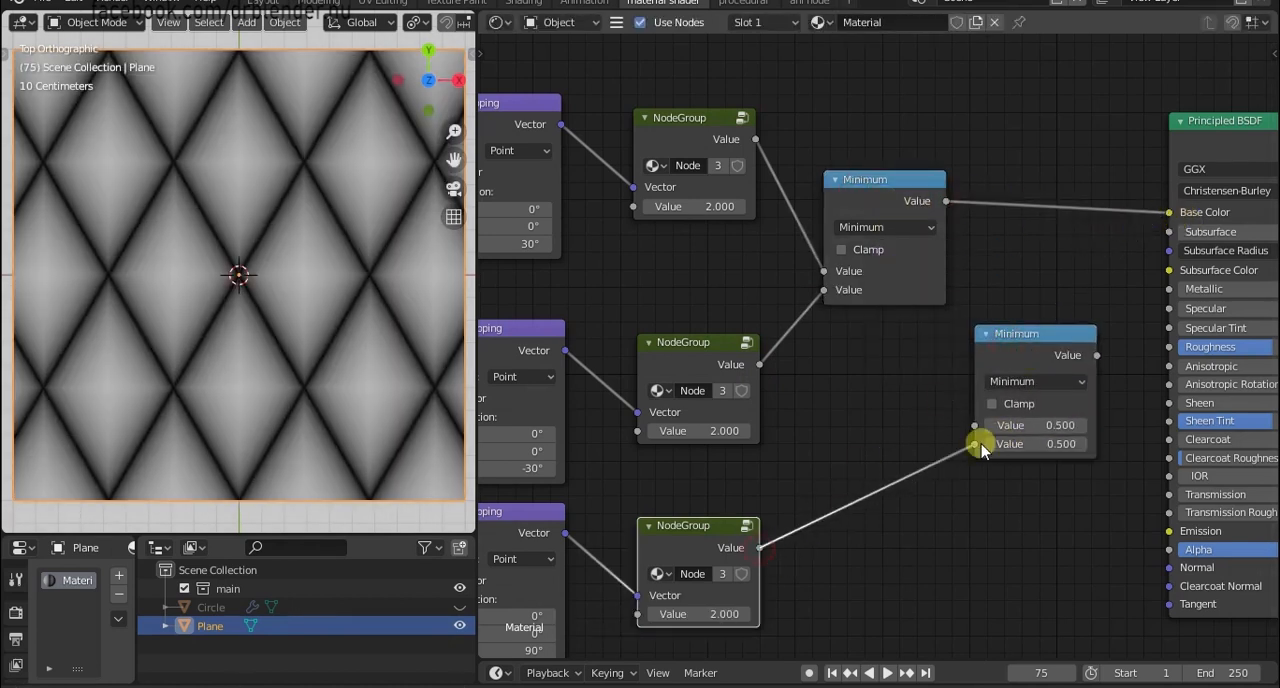
drag(1052, 330, 1085, 188)
drag(947, 202, 1008, 283)
Move all the pattern nodes together farther away from the Principled BSDF.
scroll(943, 466, down, 3)
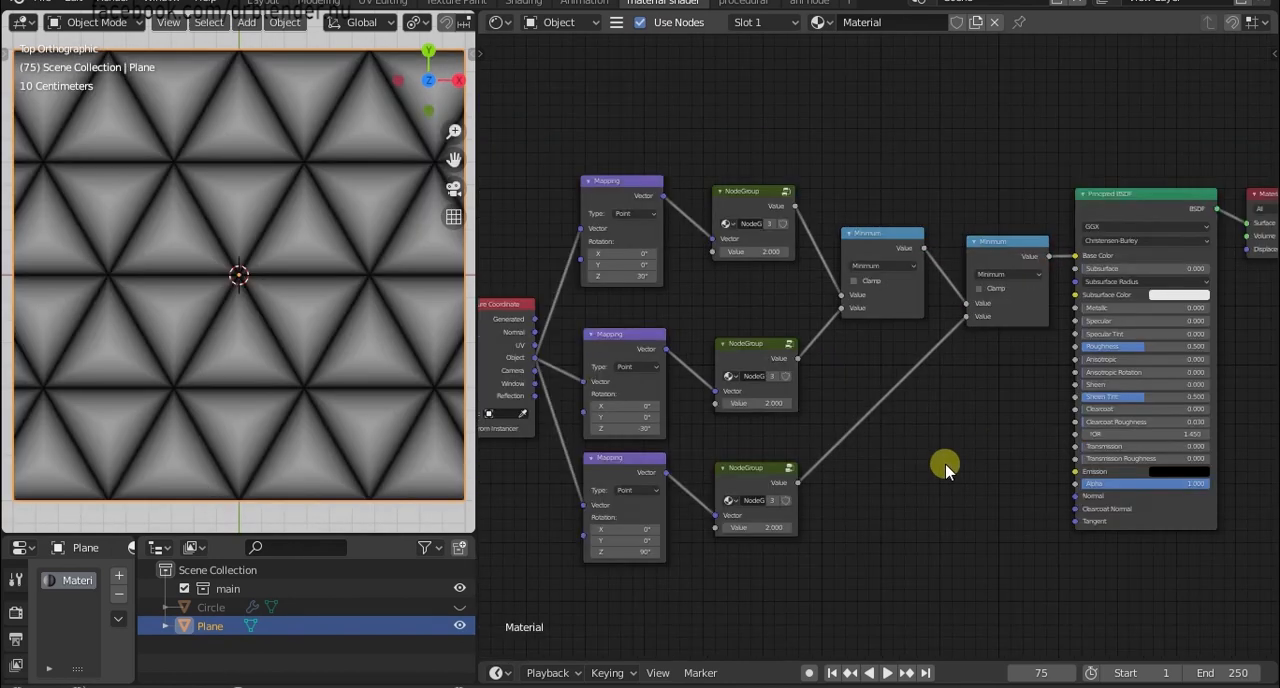
drag(1014, 126, 523, 503)
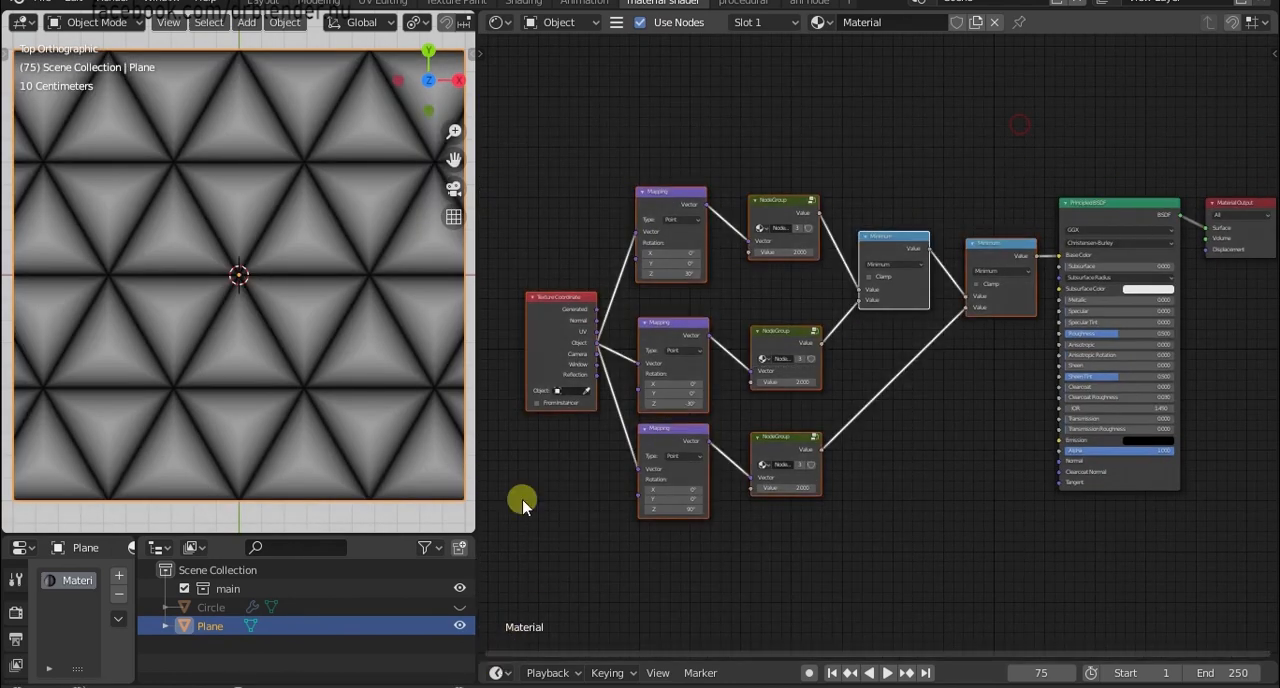
drag(663, 200, 565, 185)
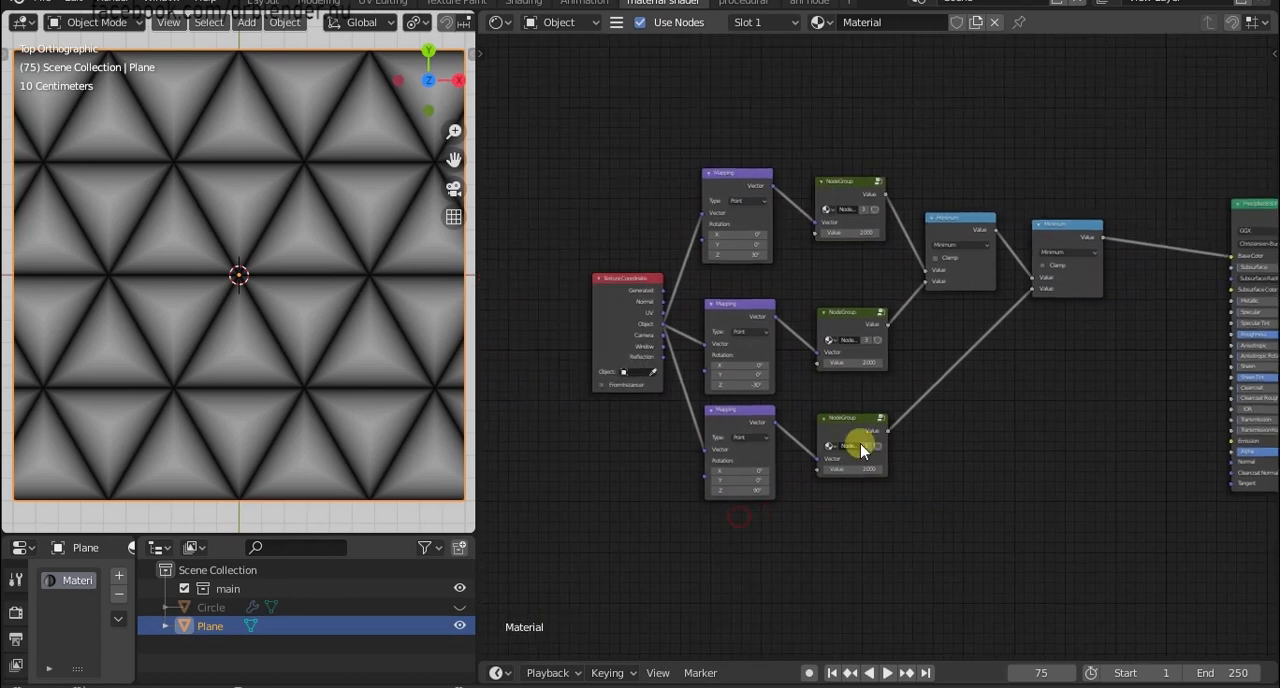
Move the Texture Coordinate node away from the Mapping nodes and join its three Object links with a reroute point.
drag(617, 332, 501, 307)
shift+right_drag(610, 224, 637, 405)
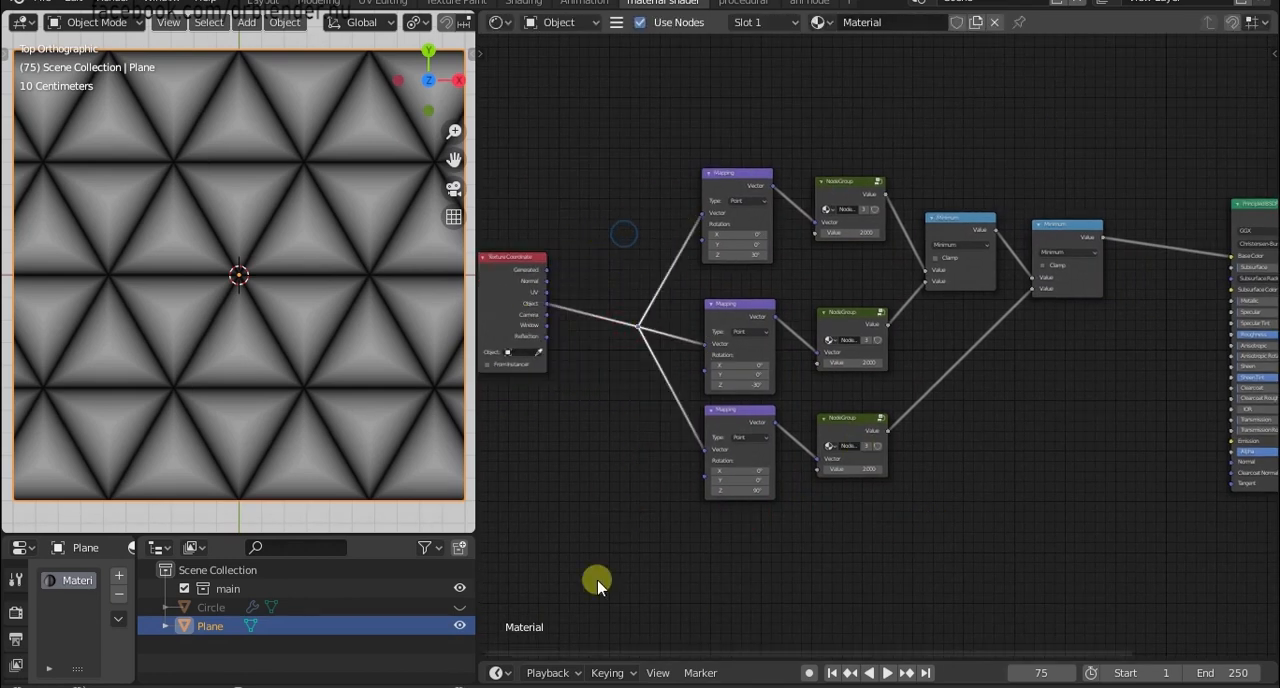
Move the whole pattern node set up and place a duplicate of it below, keeping the link to the Texture Coordinate node.
drag(590, 582, 1107, 80)
drag(1086, 230, 1059, 141)
key(ctrl+shift+d)
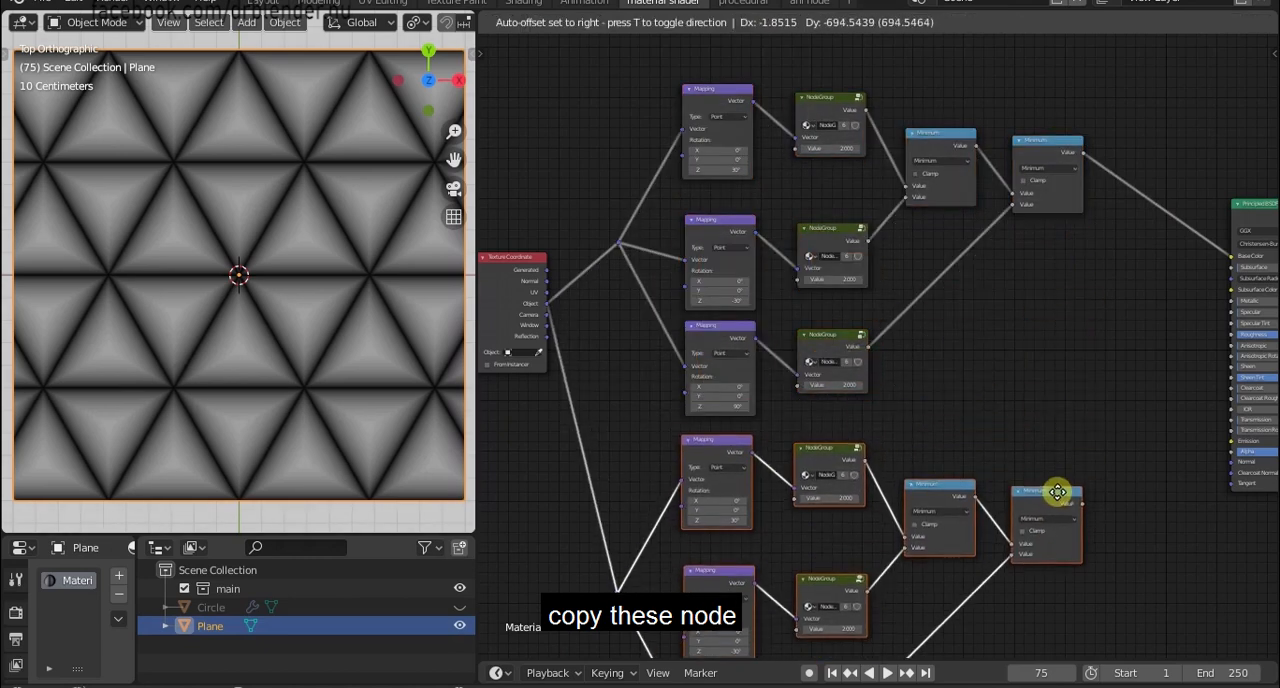
click(1059, 495)
scroll(1050, 505, up, 2)
middle_drag(1032, 498, 1097, 348)
middle_drag(1066, 437, 966, 375)
click(1037, 264)
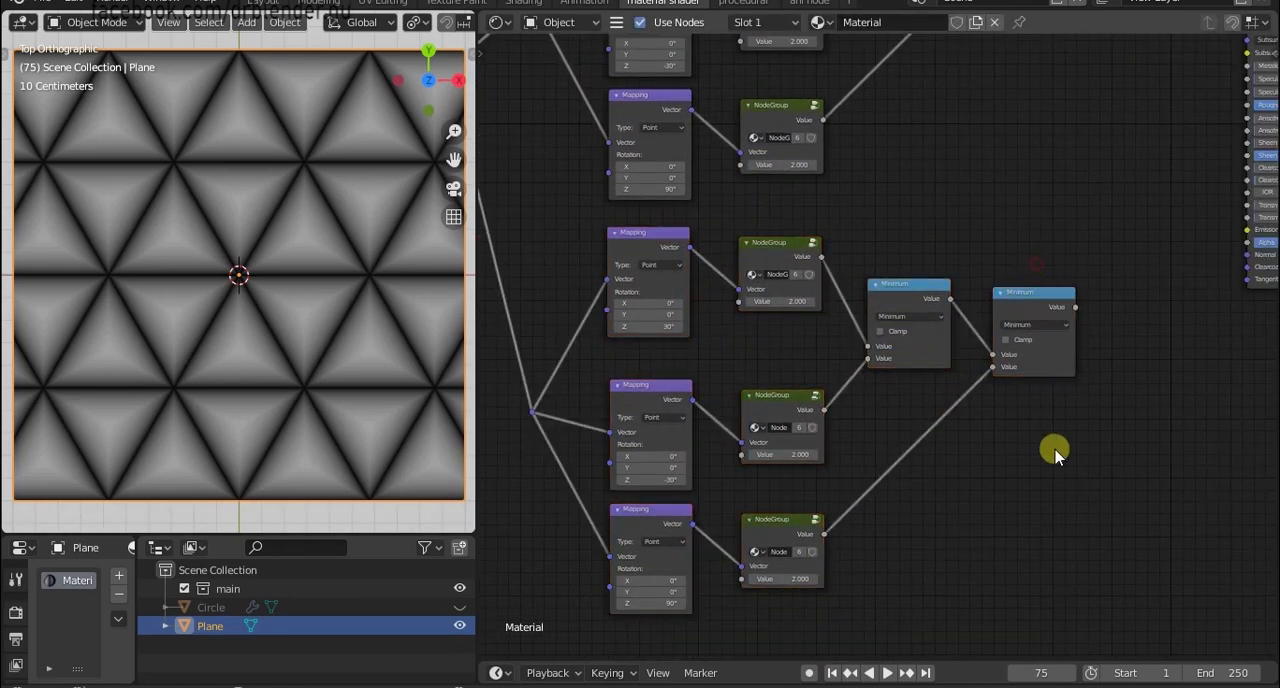
Link the Value output of the duplicated set's last Minimum node to the Principled BSDF's Base Color.
scroll(1051, 470, down, 3)
middle_drag(1056, 514, 959, 560)
drag(967, 388, 1106, 160)
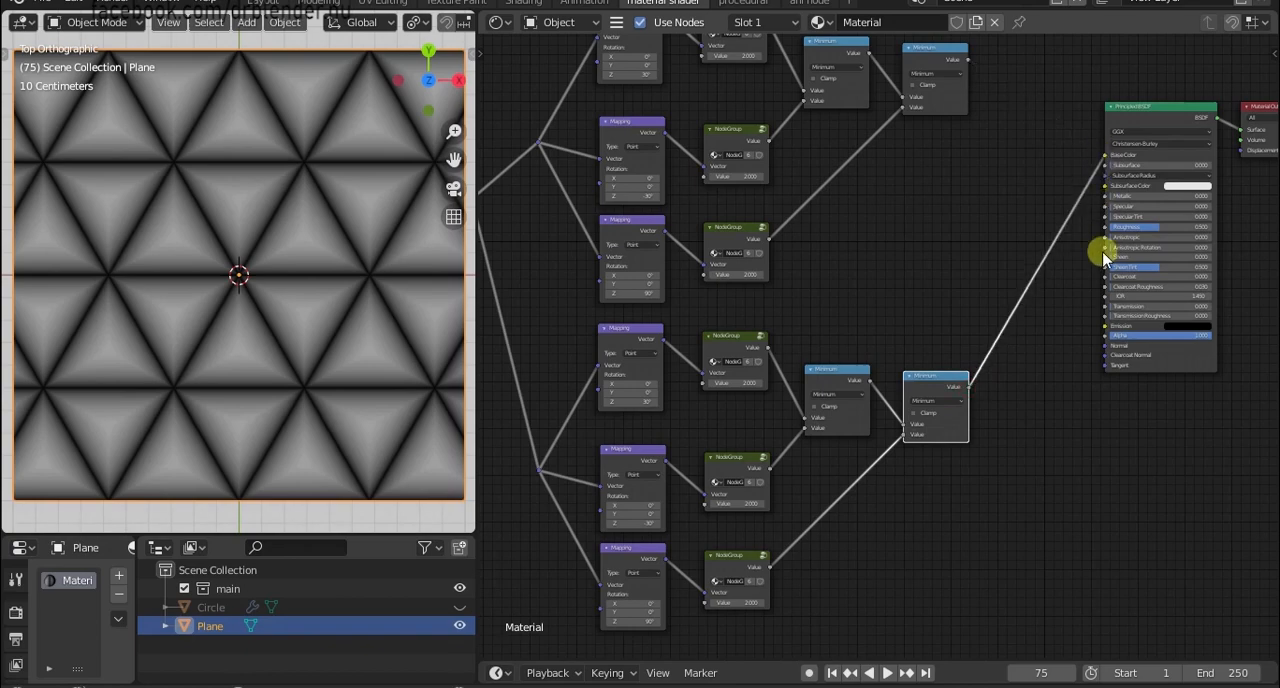
Set the Value of all three duplicated node groups to 3.5.
scroll(1045, 386, up, 4)
middle_drag(970, 480, 1029, 194)
scroll(1029, 194, up, 2)
middle_drag(862, 372, 928, 470)
scroll(902, 451, up, 2)
middle_drag(774, 303, 816, 331)
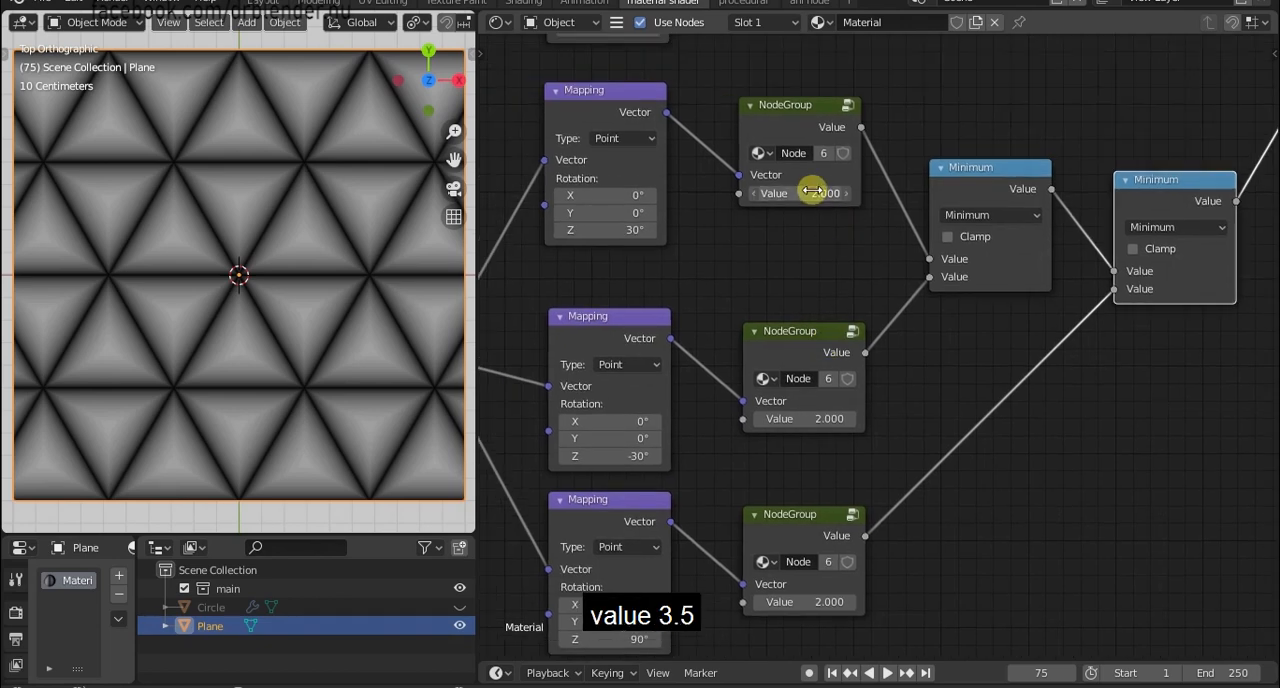
text(.5)
key(Return)
click(829, 418)
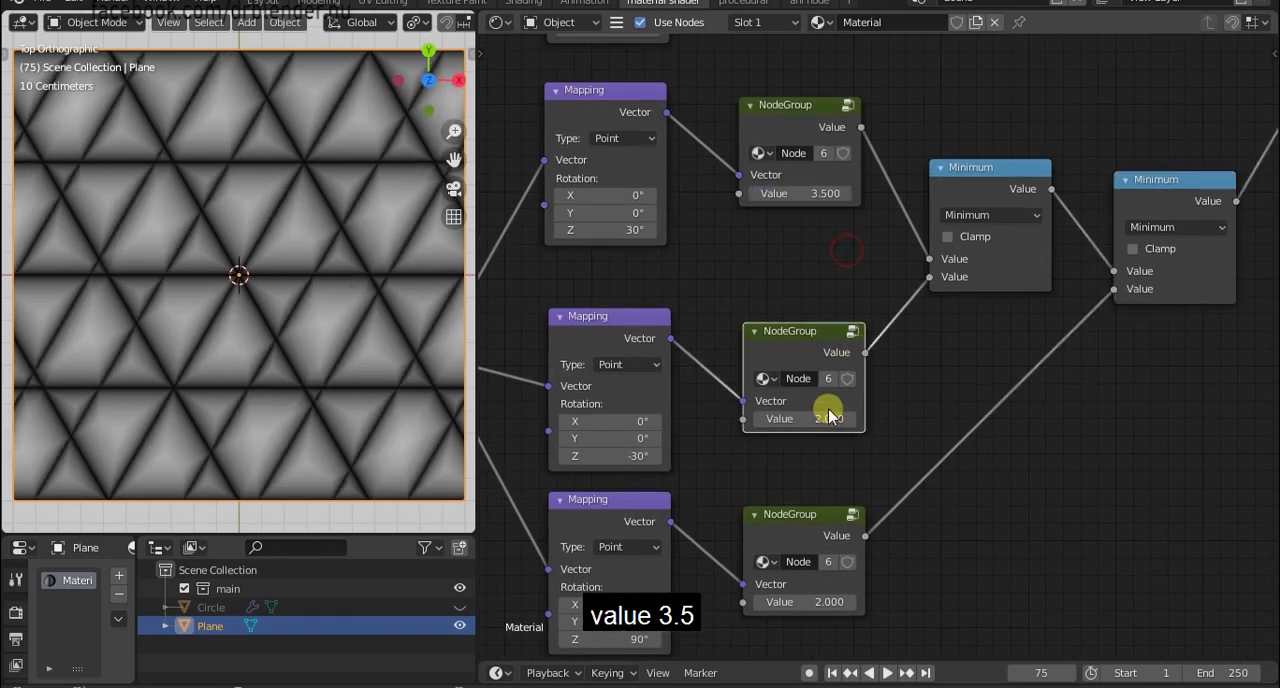
key(Return)
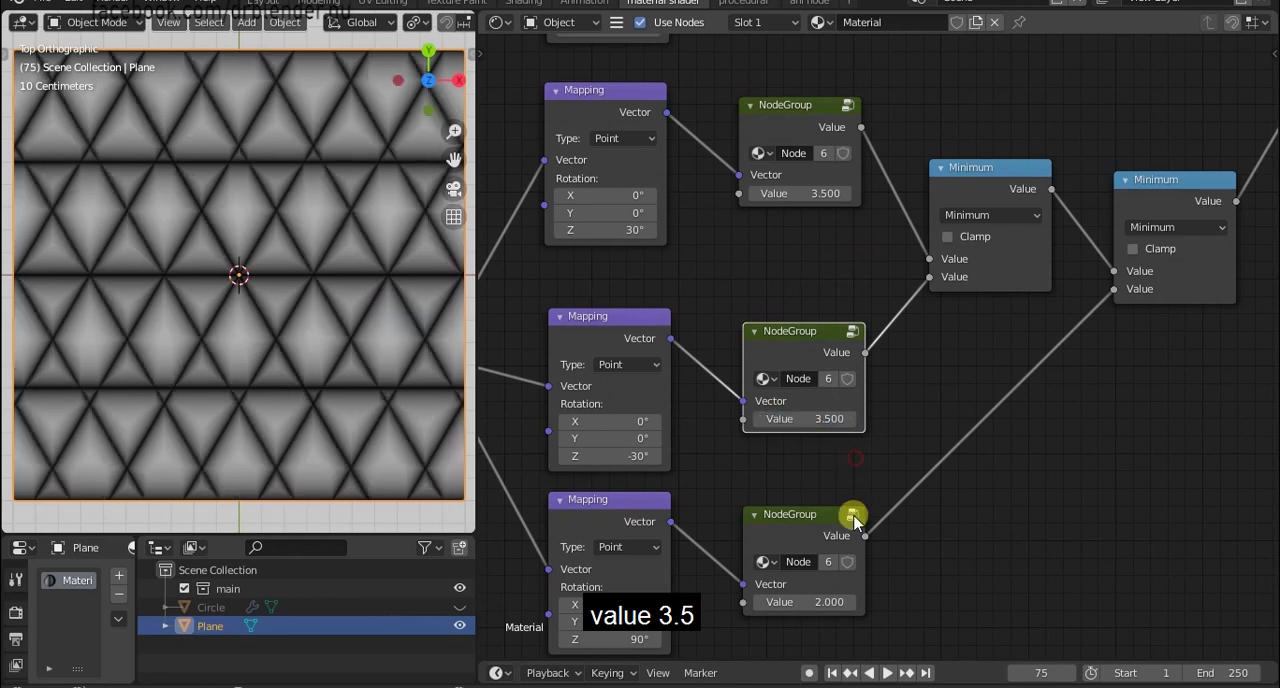
click(817, 601)
text(3.5)
key(Return)
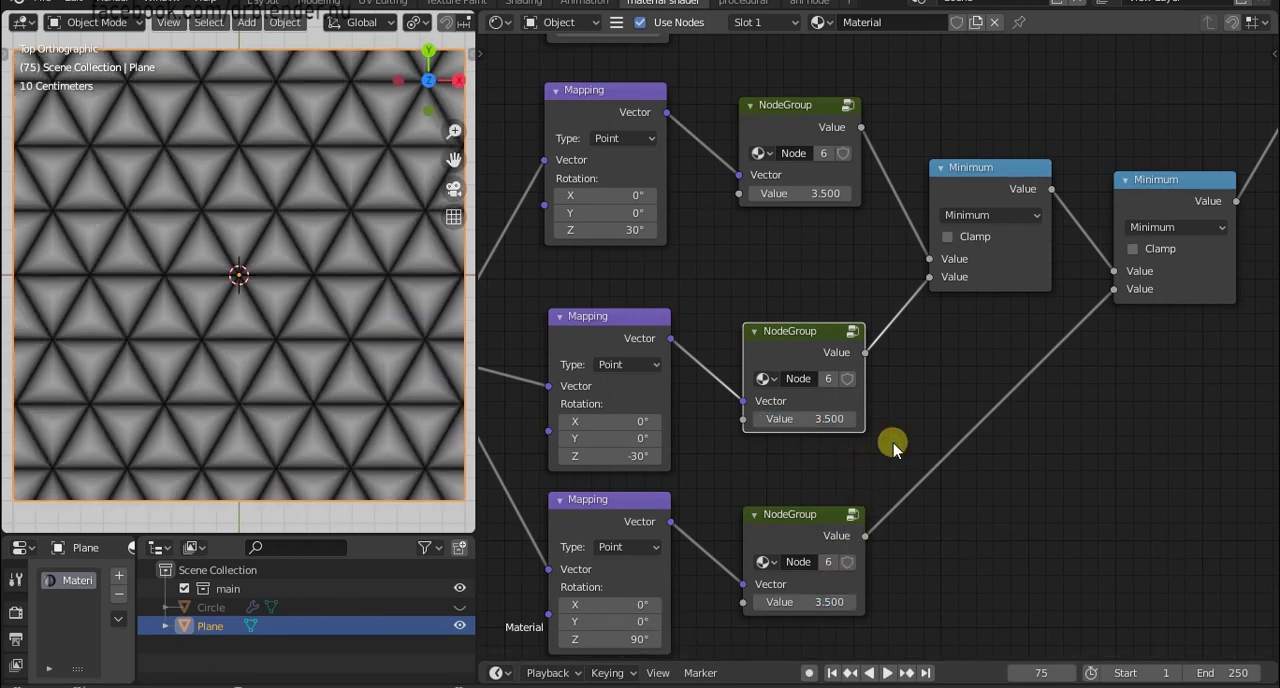
Set the Z rotation of the first duplicated Mapping node to 60° and of the second to -60°.
scroll(680, 323, up, 2)
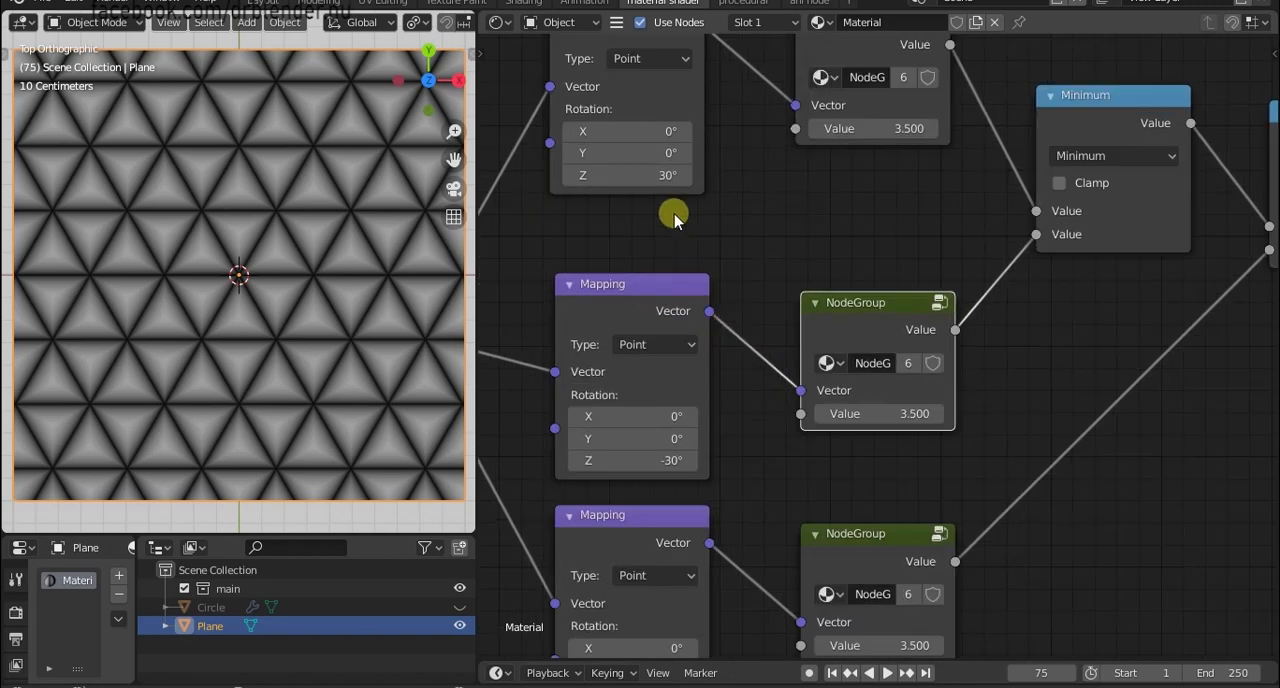
click(636, 180)
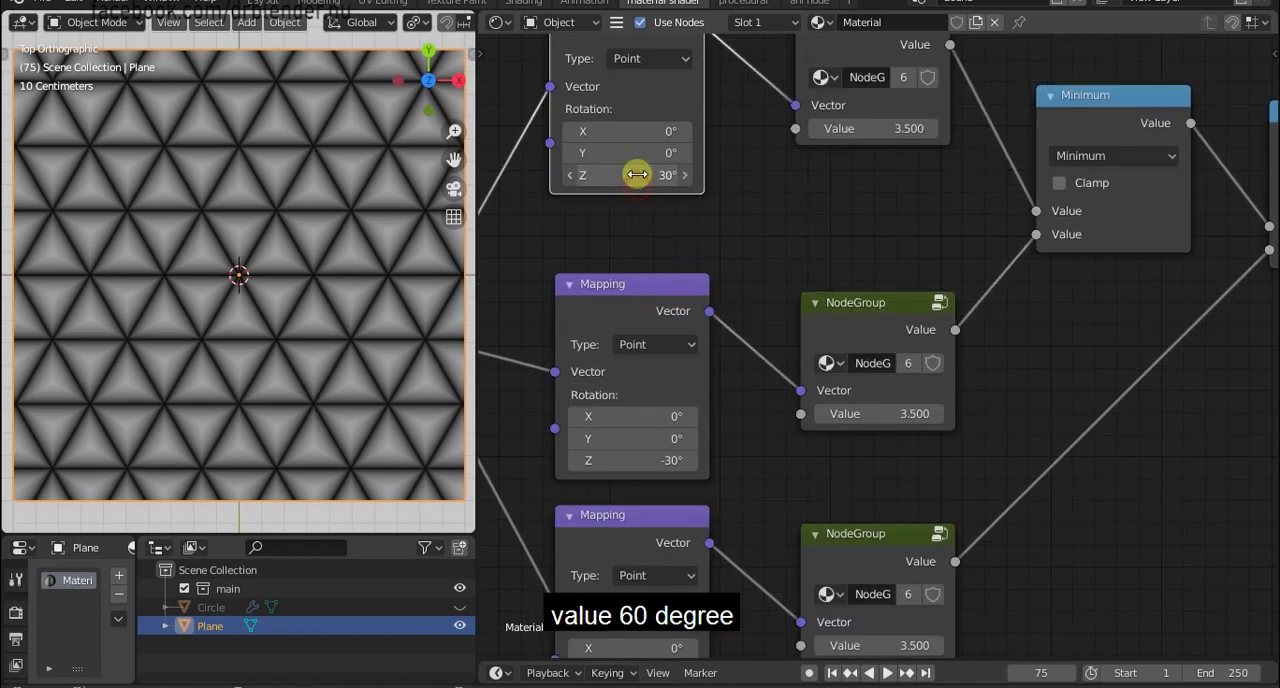
click(637, 175)
text(60)
key(Return)
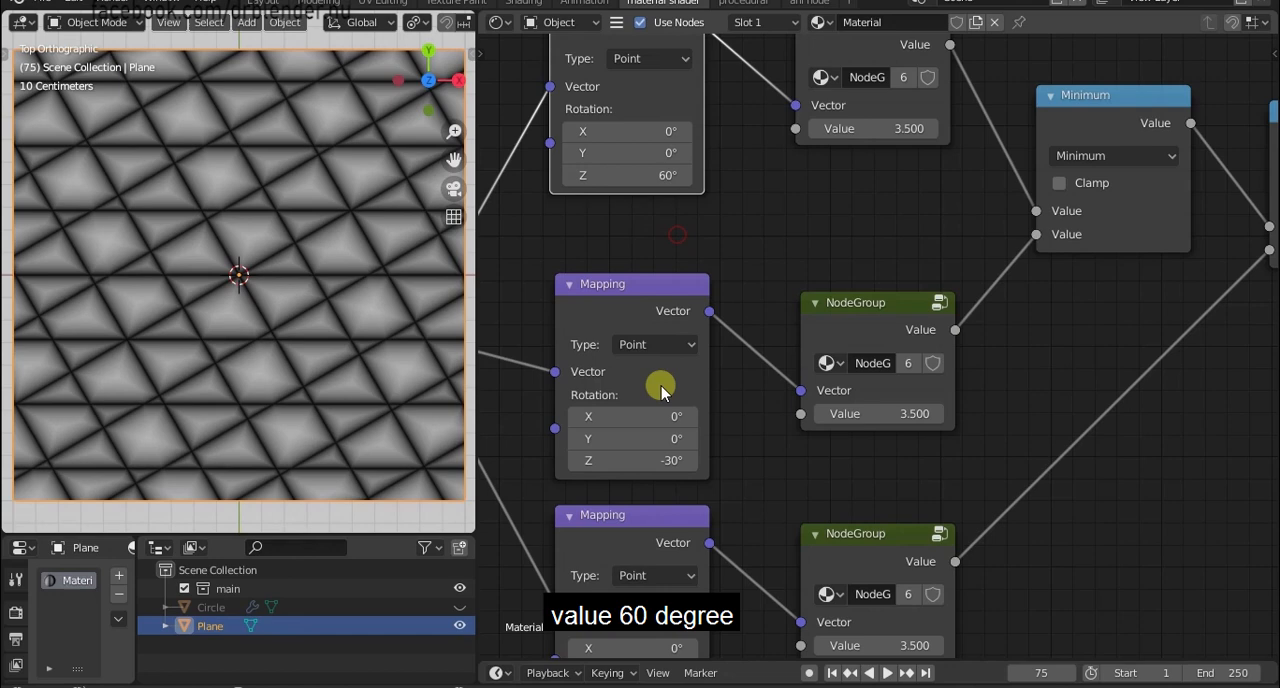
click(653, 460)
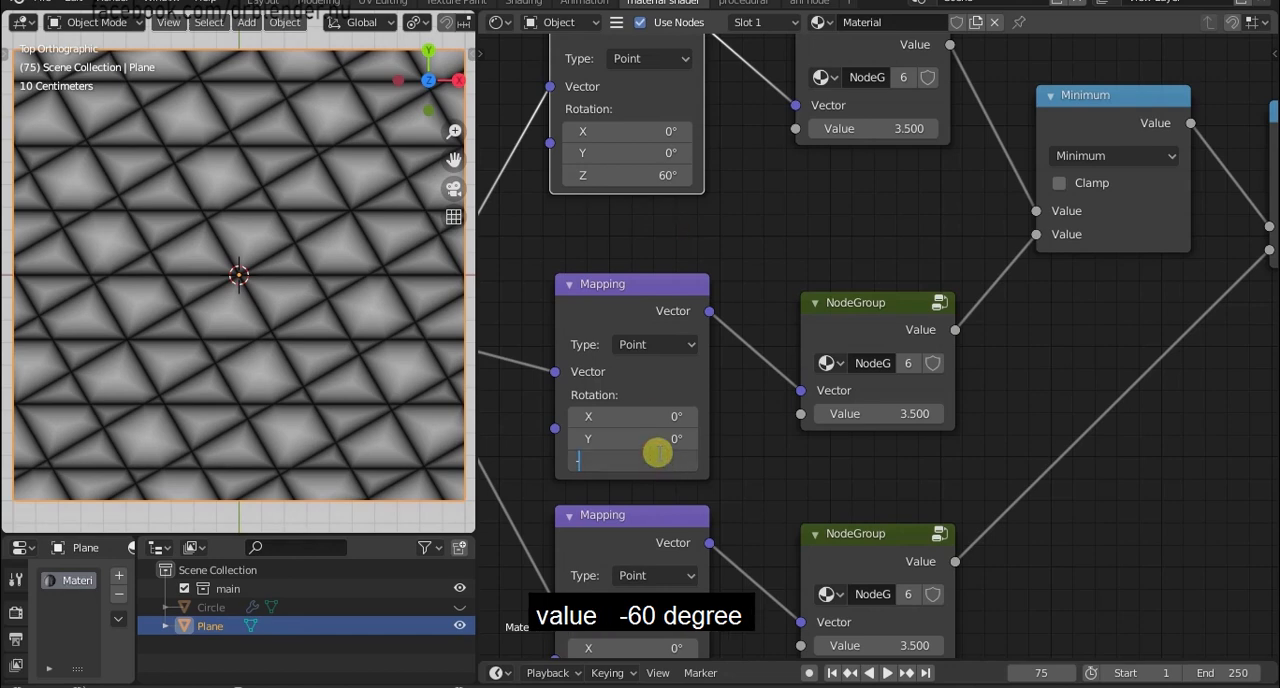
key(Return)
Set the Z rotation of the third duplicated Mapping node to 0°.
middle_drag(784, 521, 812, 313)
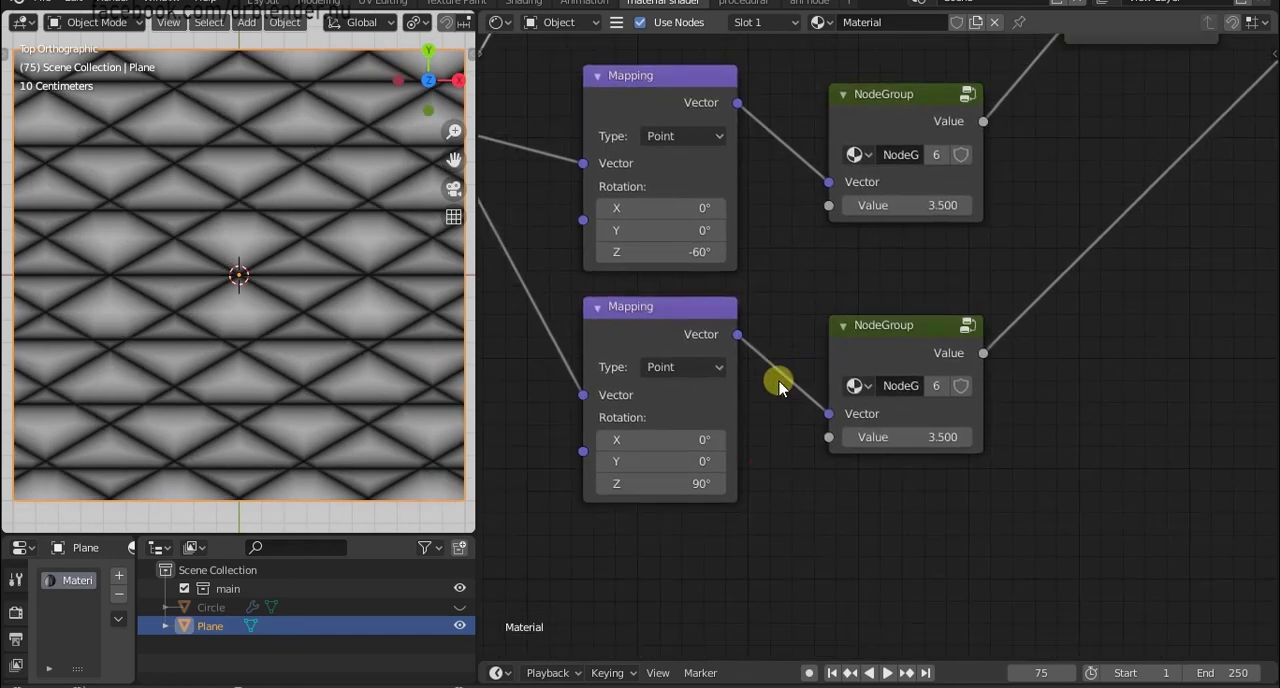
click(689, 487)
text(0)
key(Return)
scroll(303, 323, down, 2)
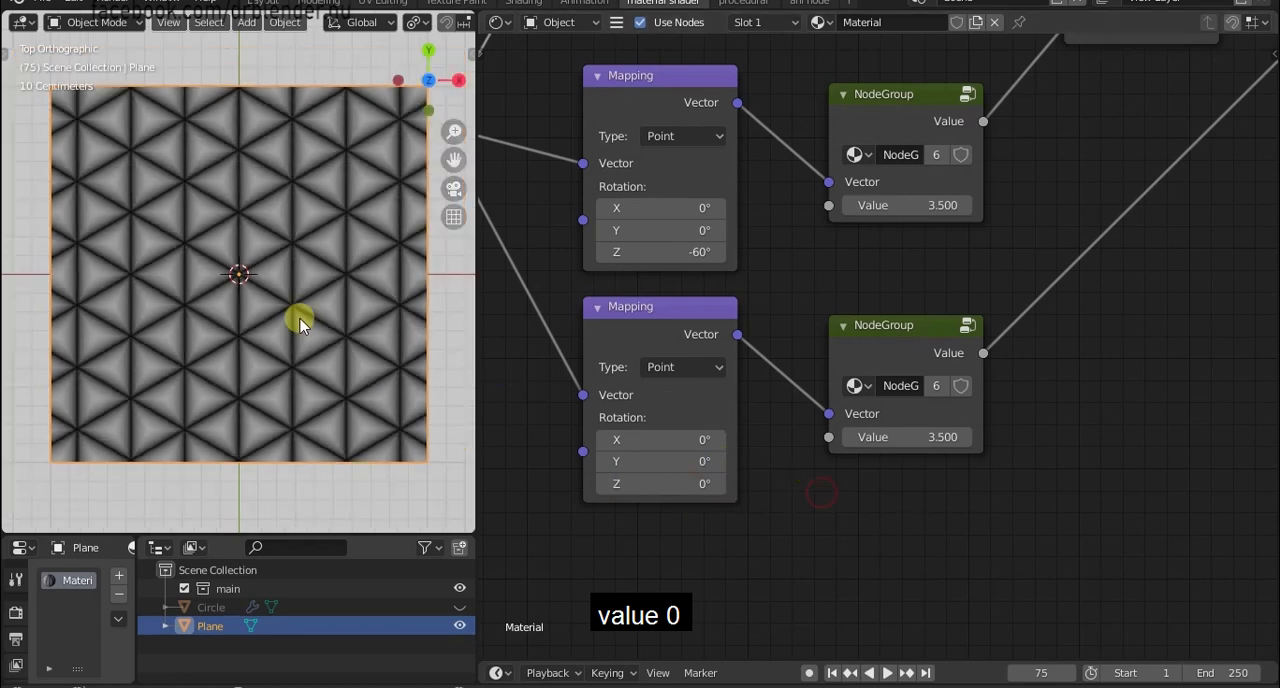
Move the Principled BSDF and Material Output nodes together farther away from the Minimum nodes.
scroll(1086, 266, down, 4)
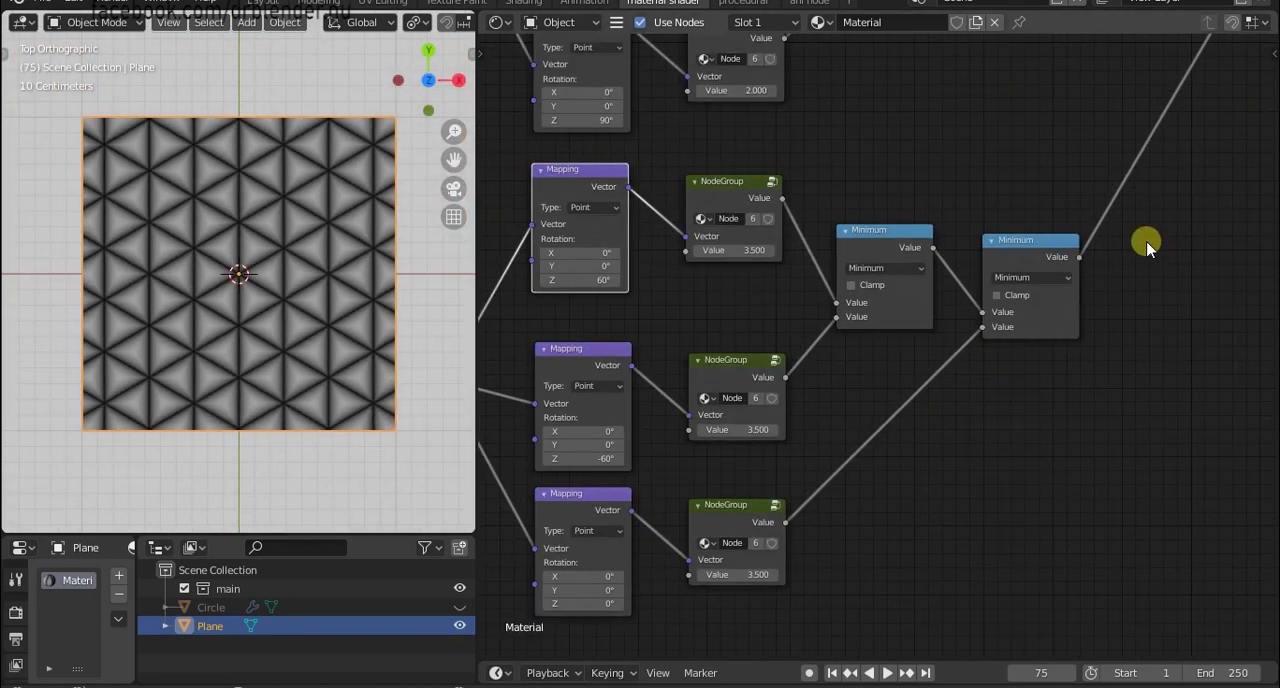
middle_drag(1146, 246, 837, 454)
drag(851, 488, 1235, 135)
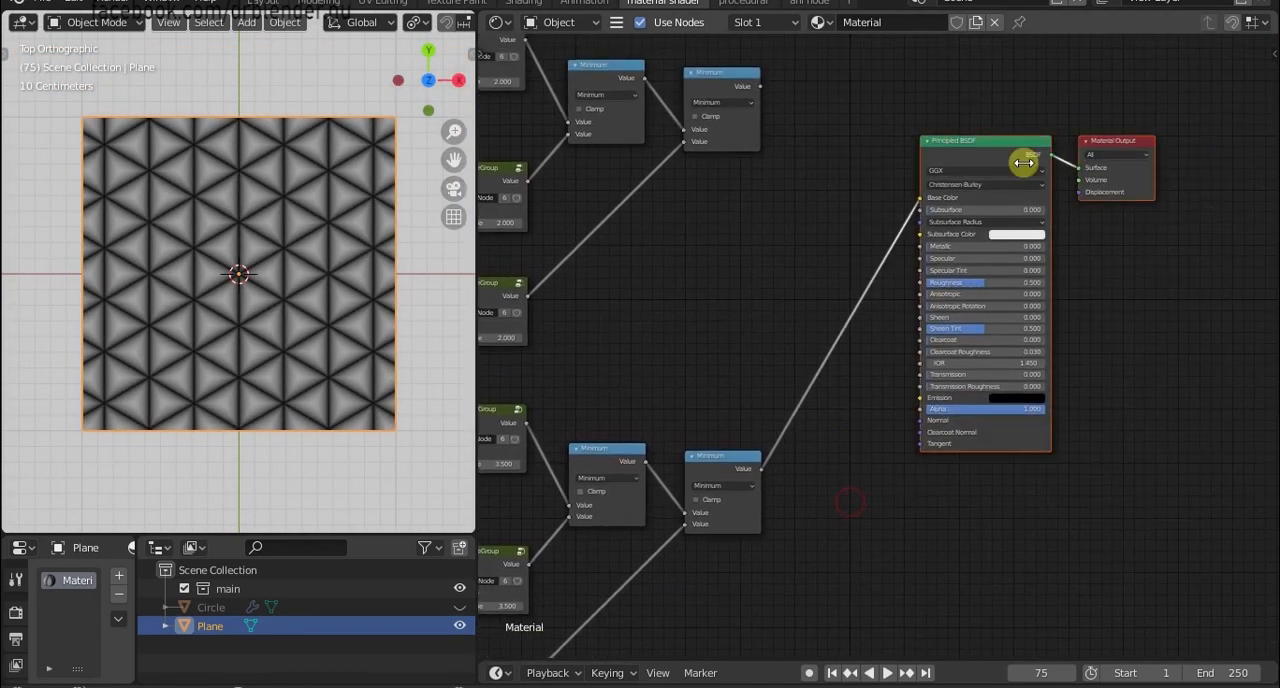
drag(1020, 157, 1180, 180)
Insert a copy of the last duplicated Minimum node before Base Color and change its operation to Subtract.
scroll(837, 357, up, 5)
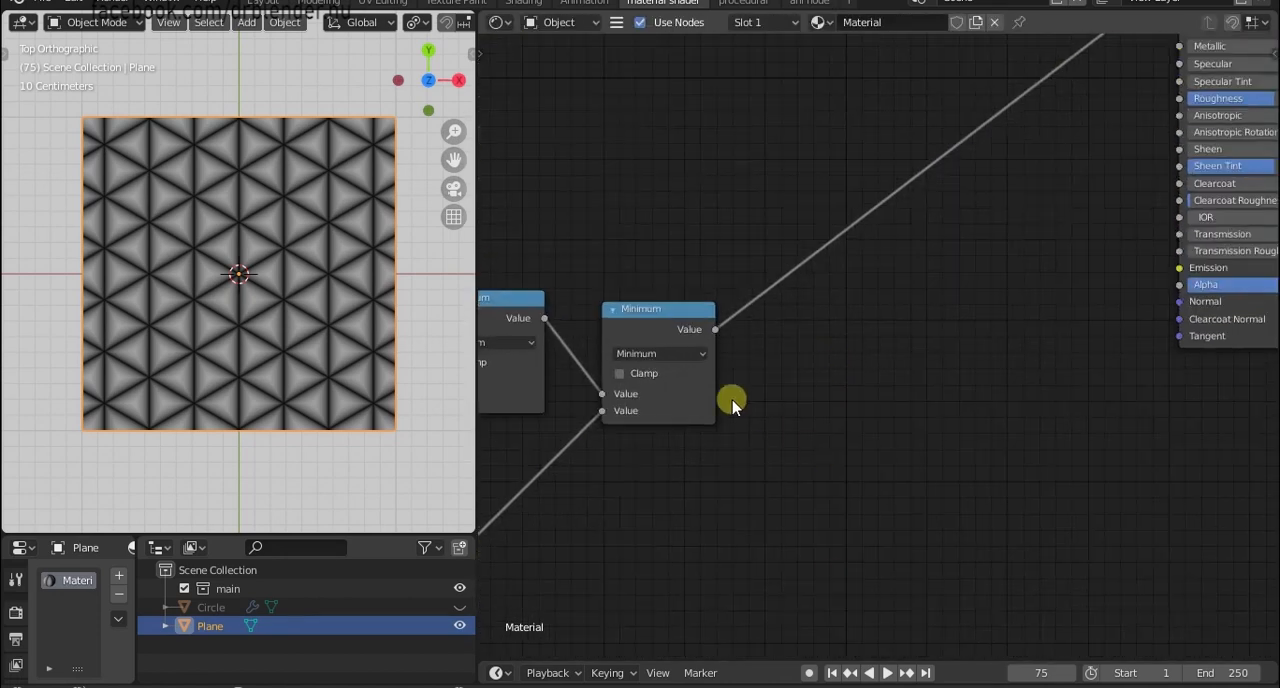
key(shift+d)
click(849, 343)
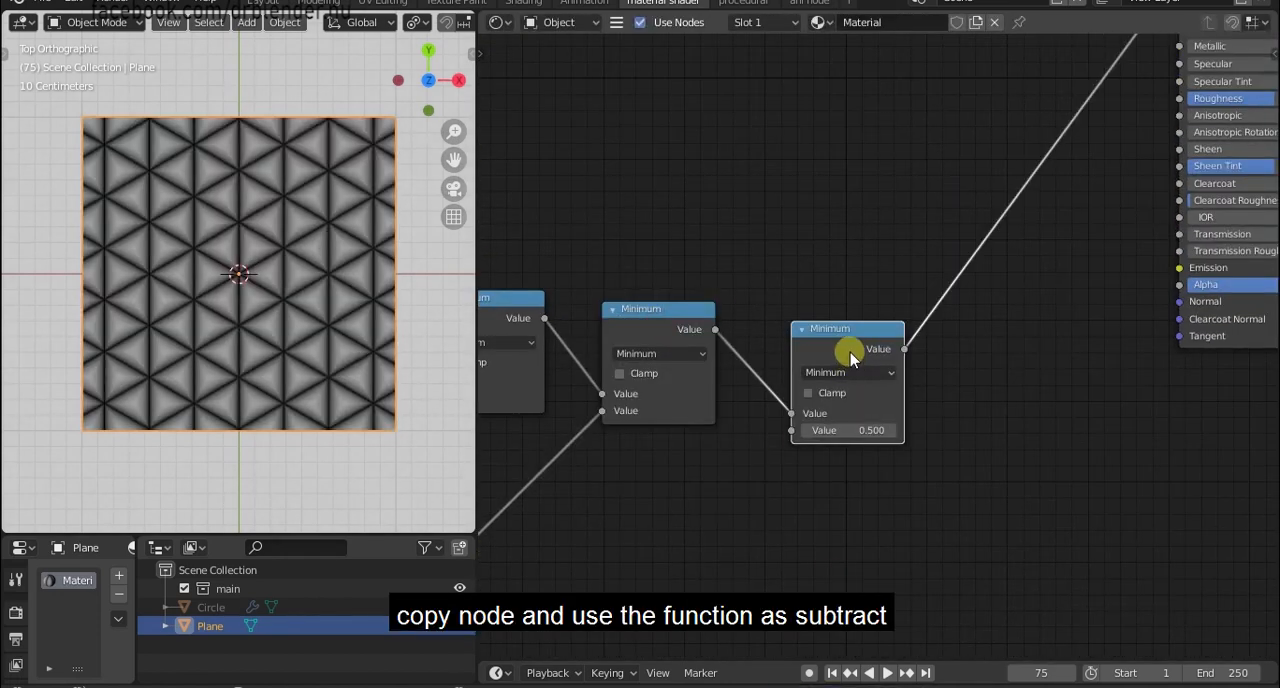
click(836, 327)
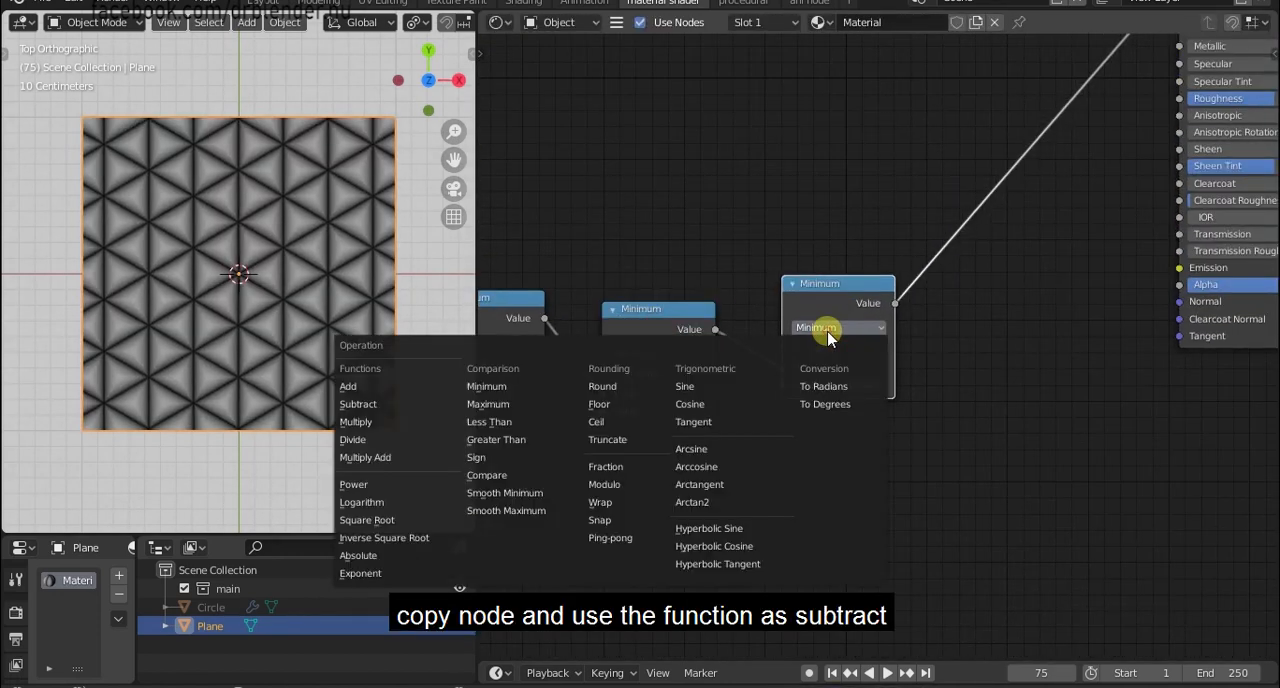
click(396, 408)
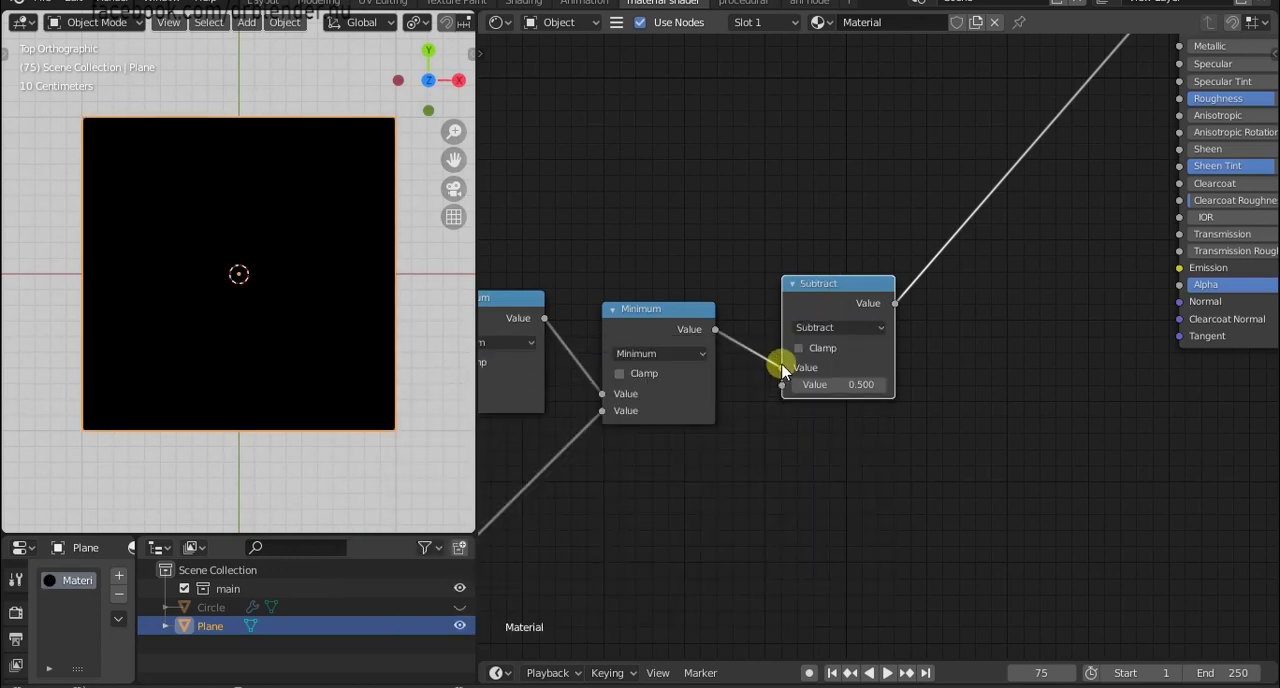
Reconnect the Minimum output to the Subtract node's second Value input and set its first Value to 0.06.
drag(781, 368, 782, 385)
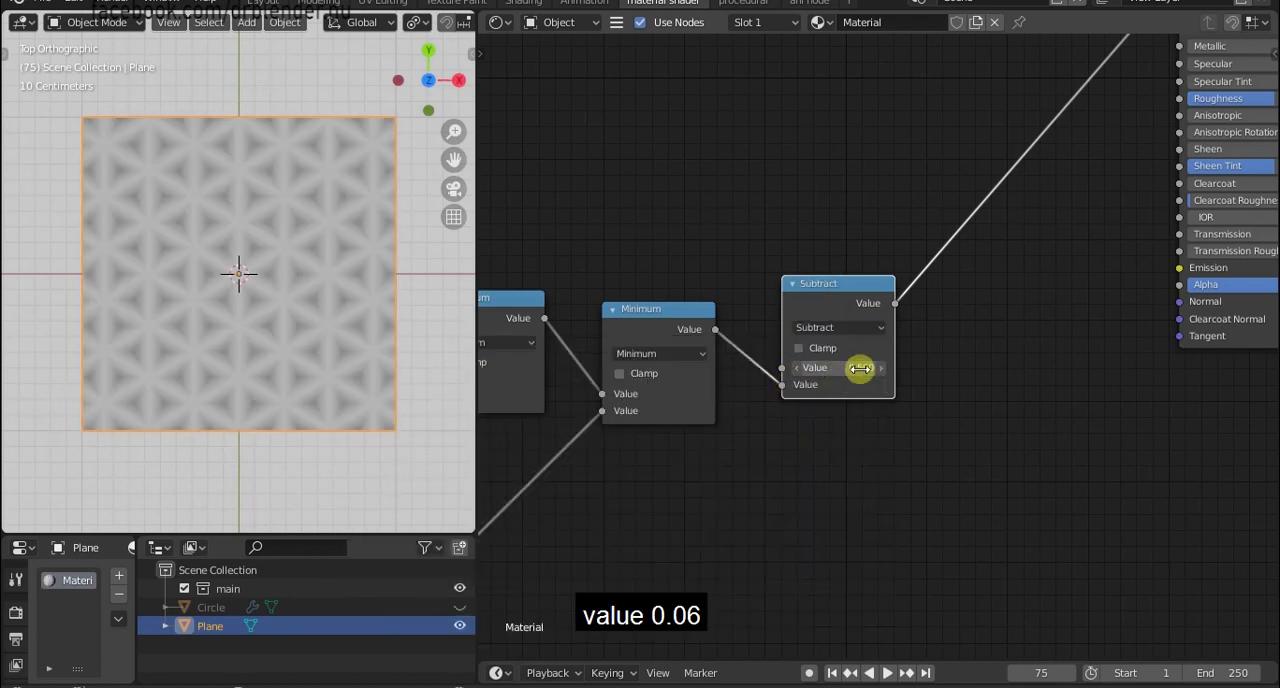
text(6)
key(Return)
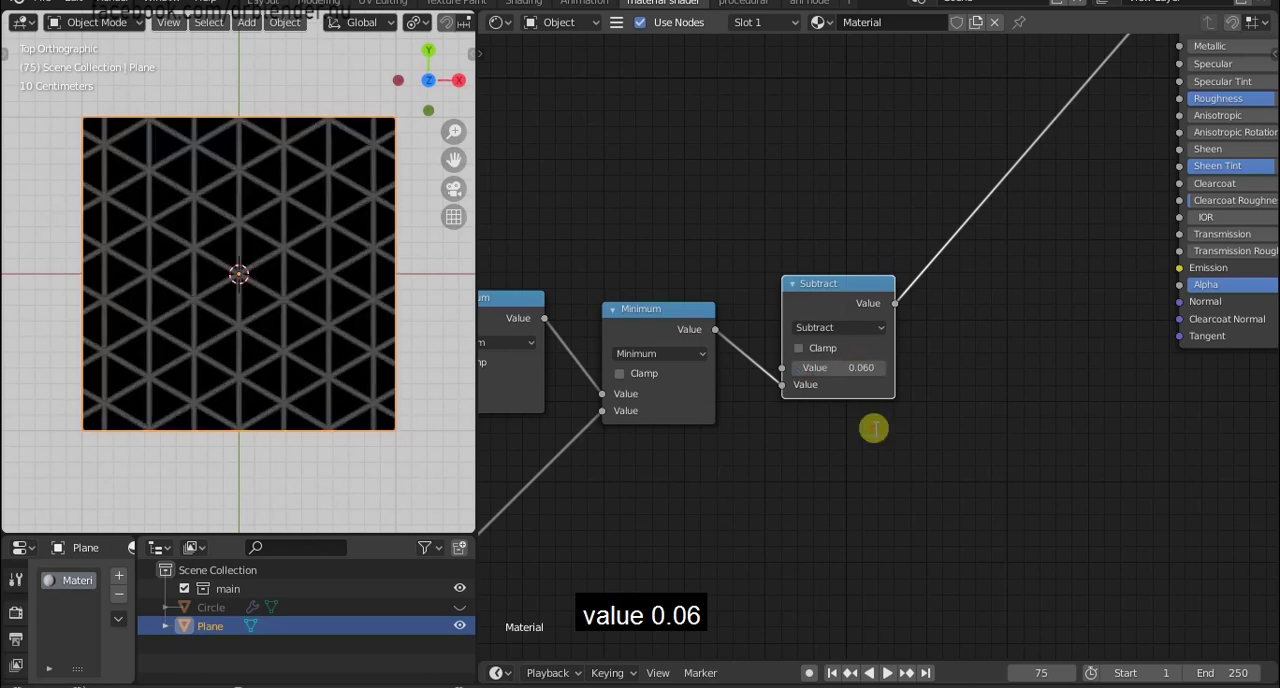
Move the Principled BSDF and Material Output nodes together farther from the Subtract node to make room.
scroll(337, 314, up, 5)
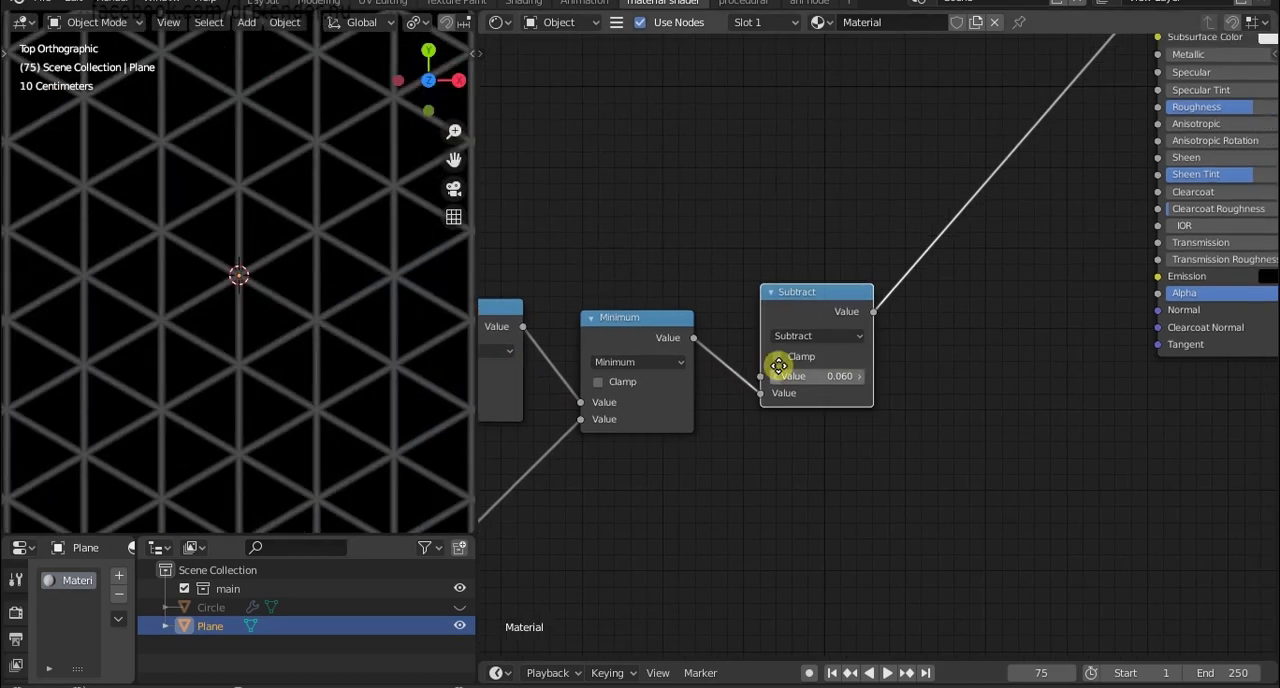
scroll(723, 380, up, 2)
scroll(726, 380, down, 4)
scroll(788, 435, down, 4)
scroll(320, 312, down, 2)
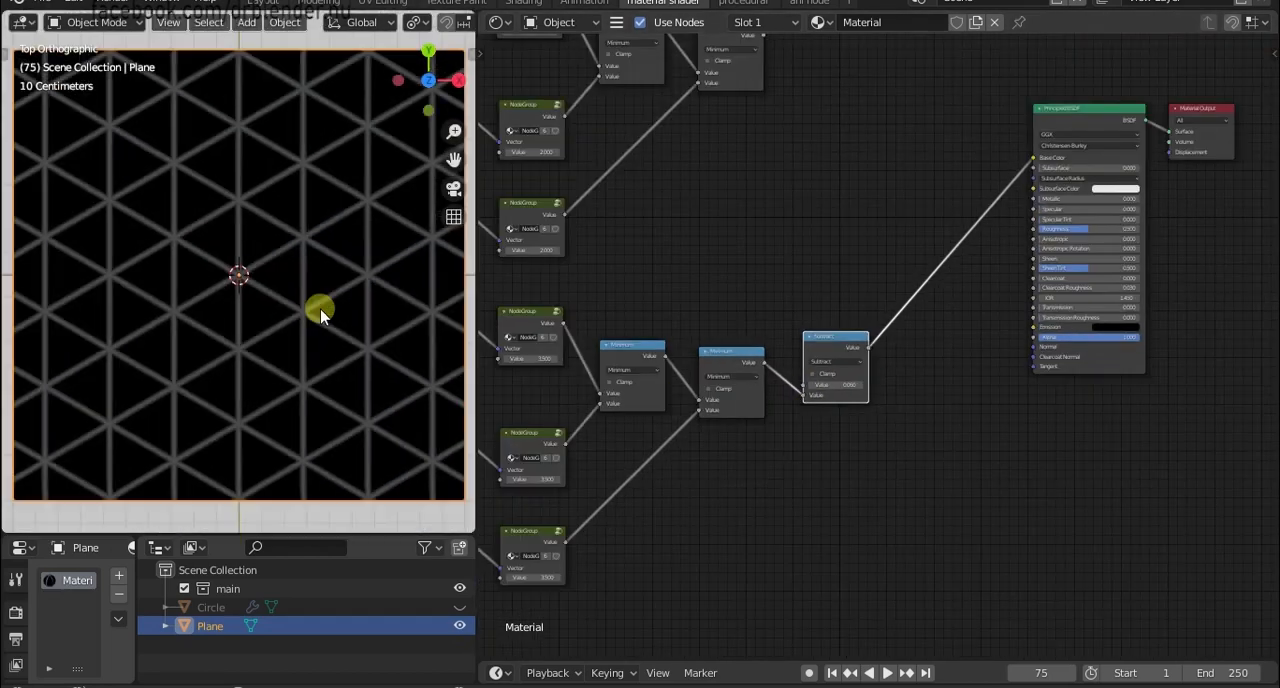
scroll(320, 312, up, 1)
middle_drag(716, 323, 717, 400)
scroll(1055, 241, down, 4)
middle_drag(1055, 241, 863, 355)
drag(842, 275, 1058, 674)
drag(861, 302, 1026, 338)
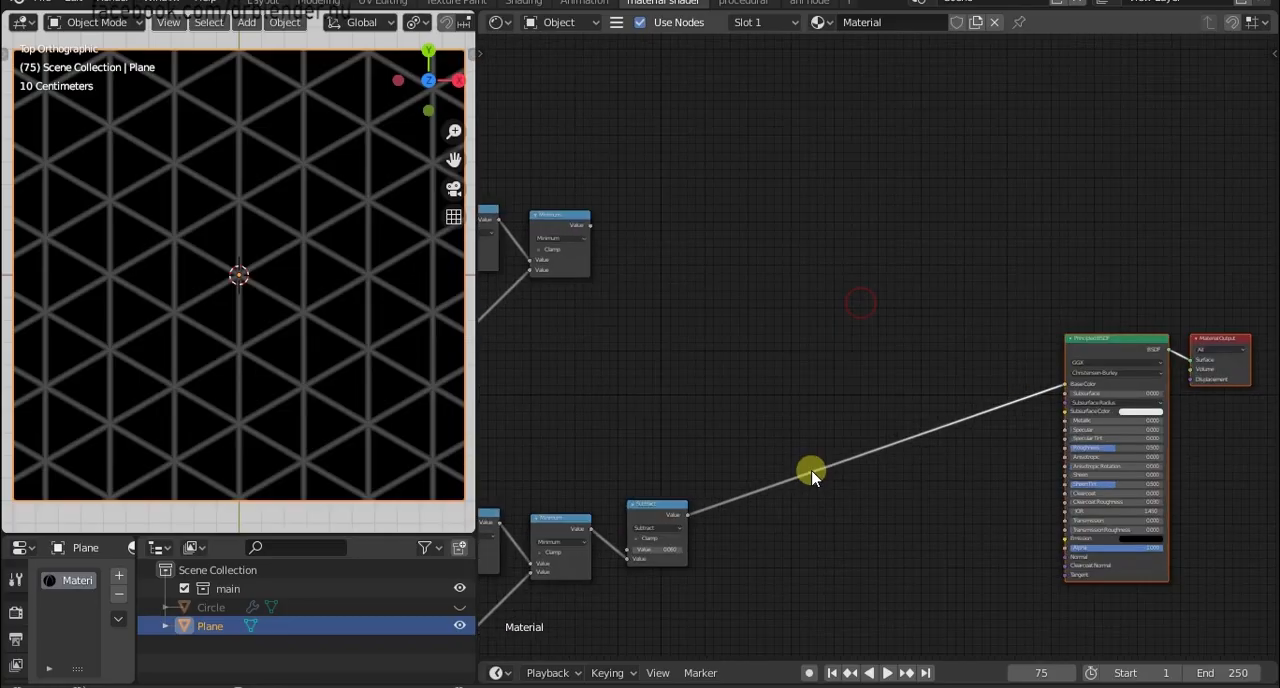
Add a ColorRamp node and place it near the Subtract node.
middle_drag(809, 471, 886, 306)
scroll(791, 489, up, 2)
key(shift+a)
text(colo)
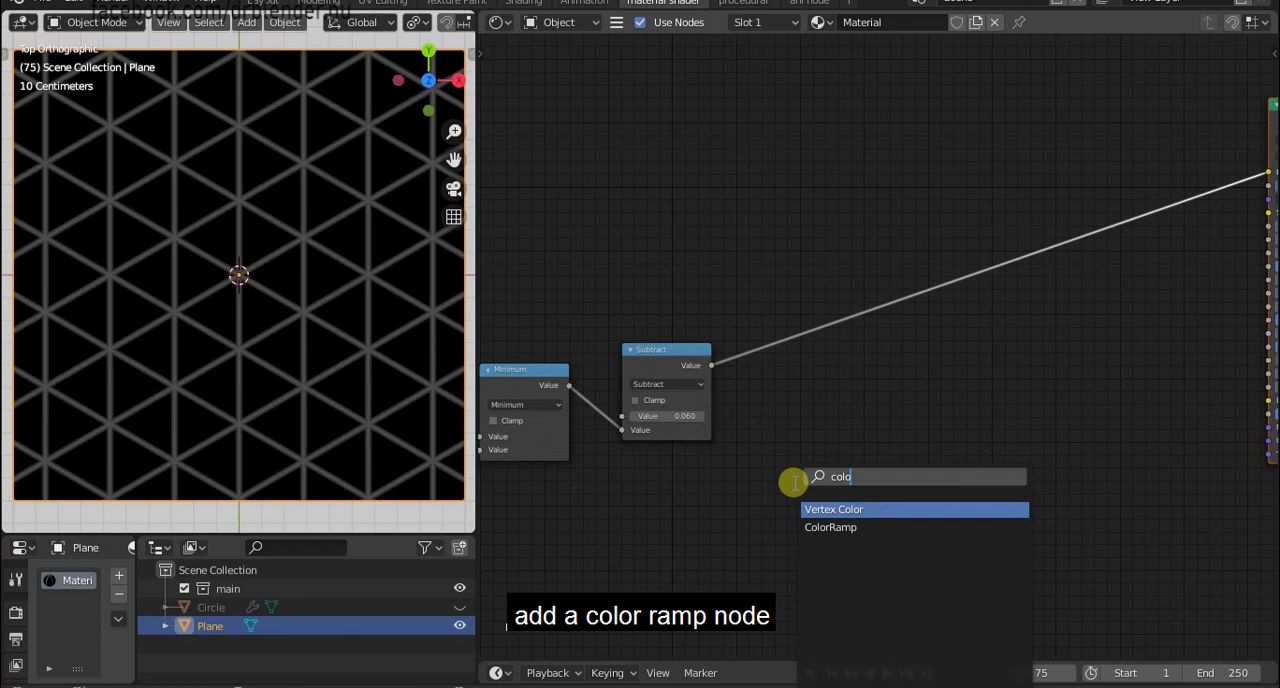
click(830, 527)
click(831, 405)
scroll(830, 413, up, 1)
scroll(829, 413, up, 1)
middle_drag(829, 413, 781, 371)
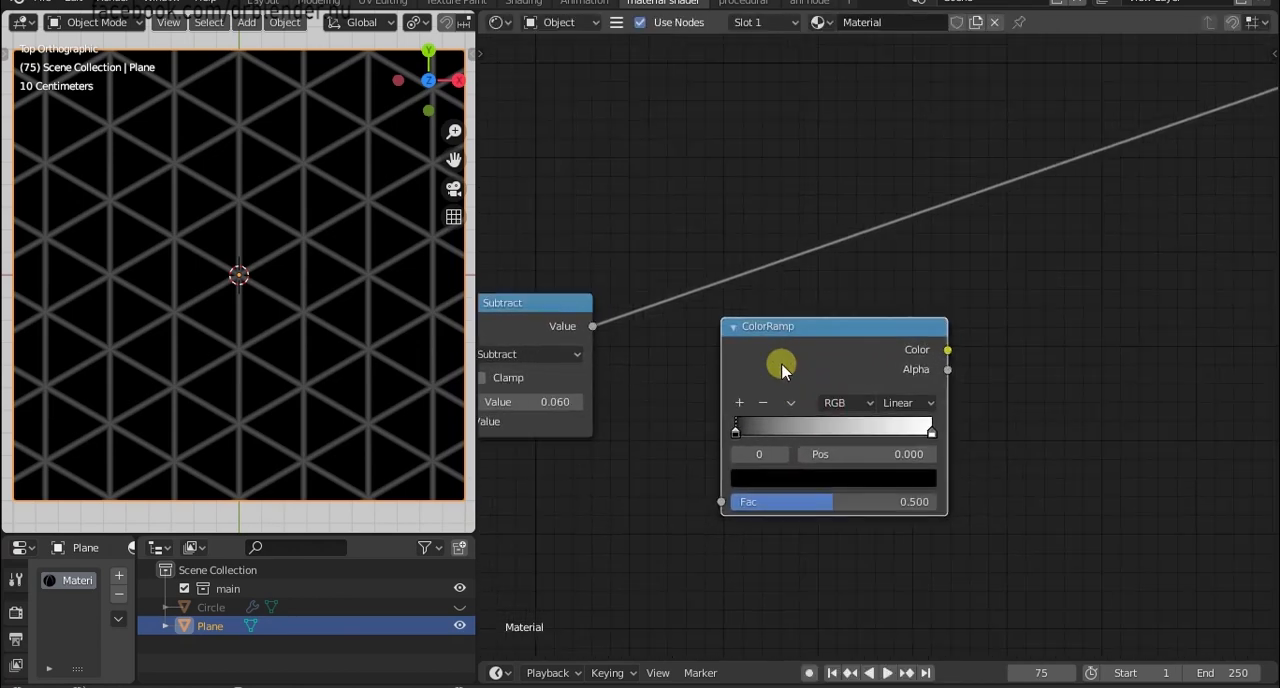
Invert the ColorRamp by moving the white stop to the start and the black stop to position 0.055.
drag(734, 432, 774, 431)
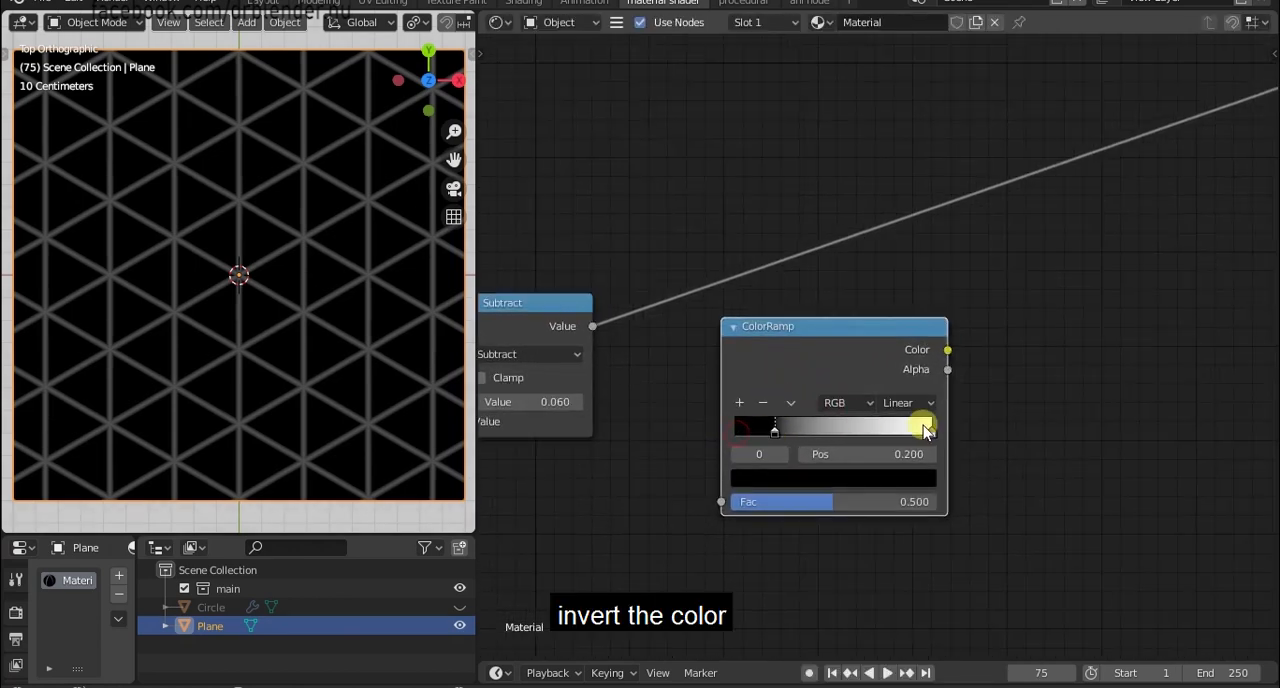
drag(923, 426, 624, 433)
drag(776, 431, 745, 431)
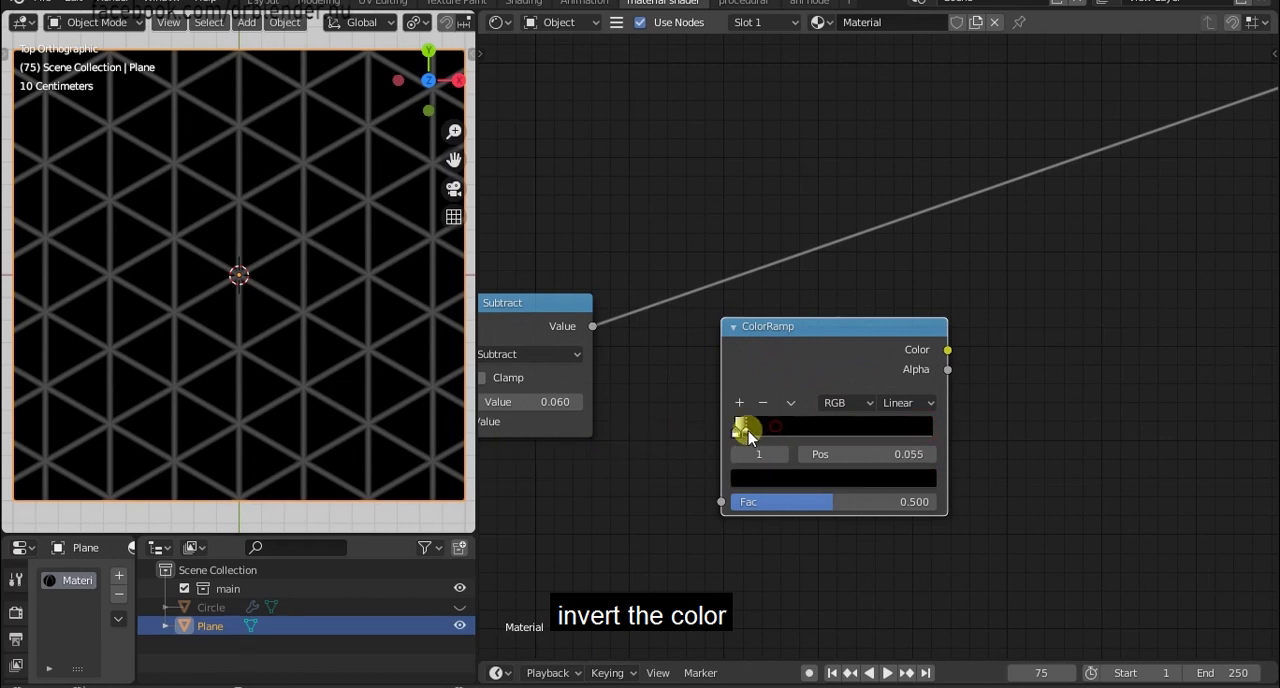
Set the ColorRamp's black stop to the hex color A67120.
scroll(934, 317, down, 2)
middle_drag(934, 317, 886, 349)
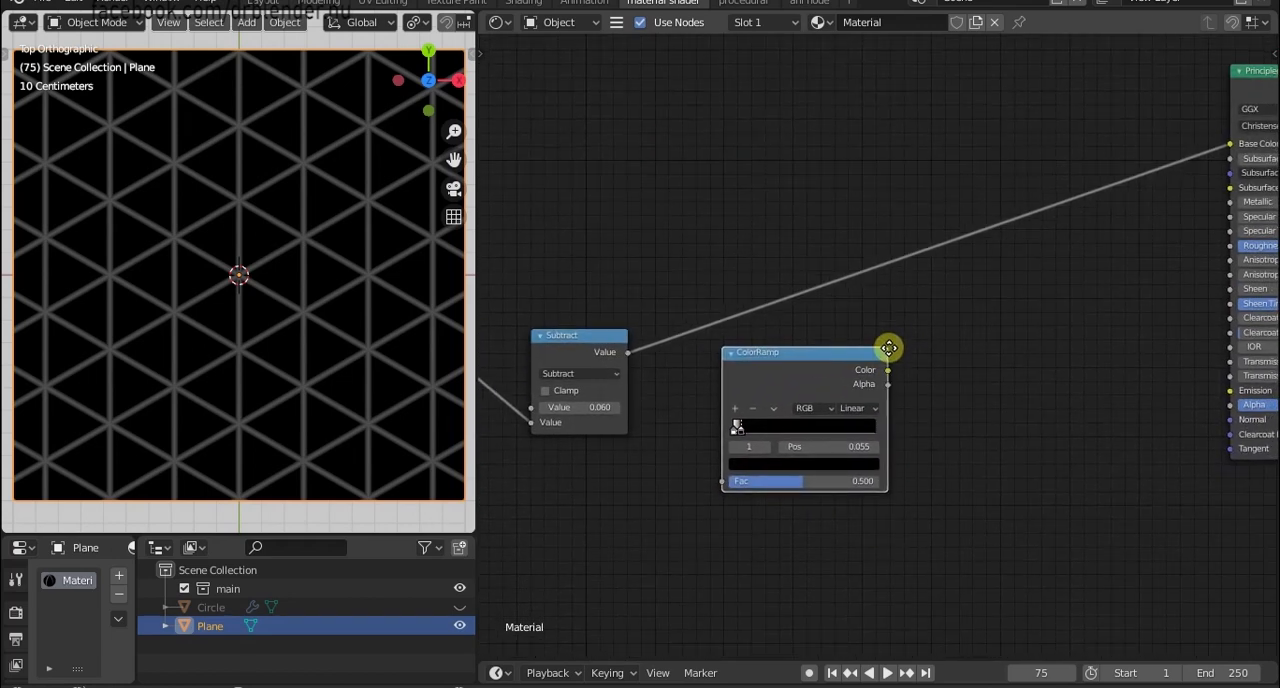
scroll(886, 349, up, 2)
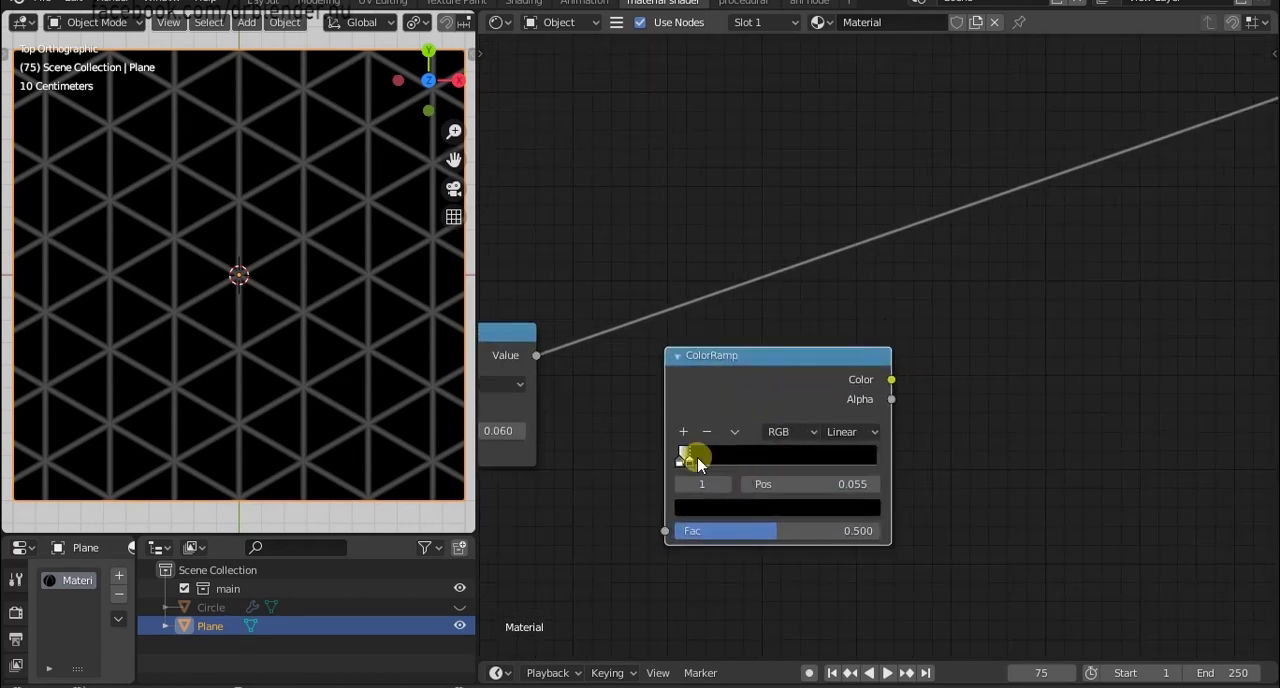
click(717, 509)
click(757, 422)
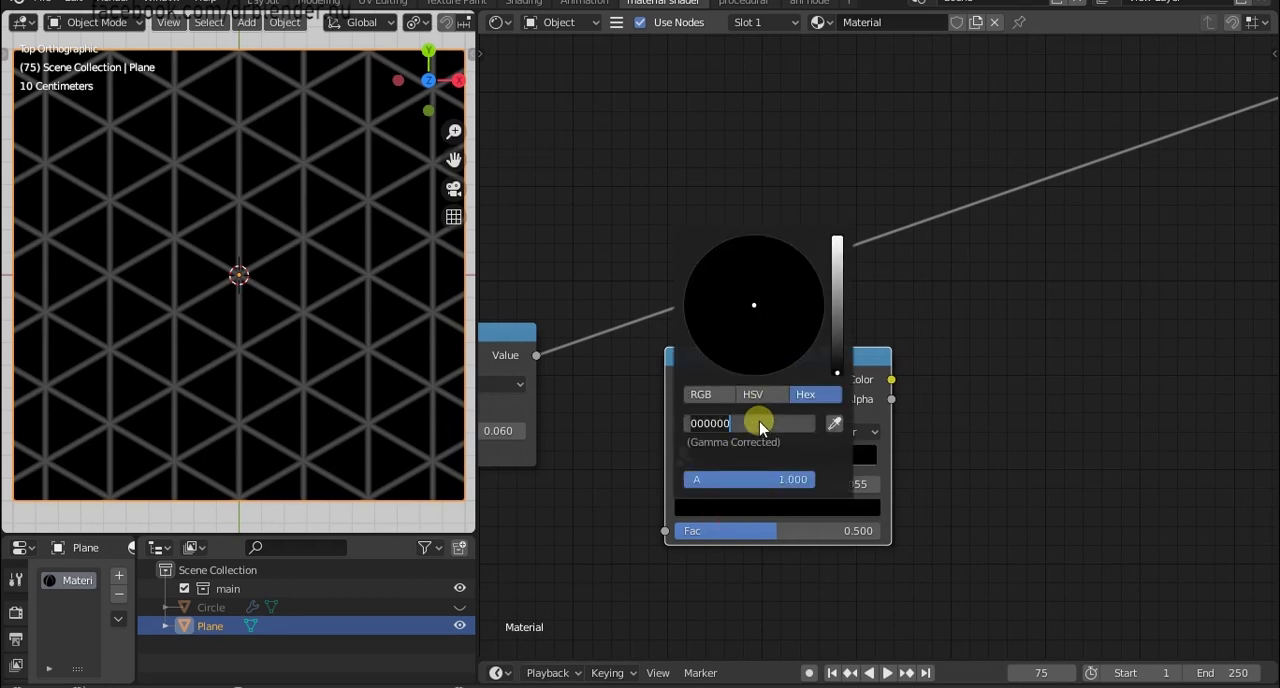
text(a6)
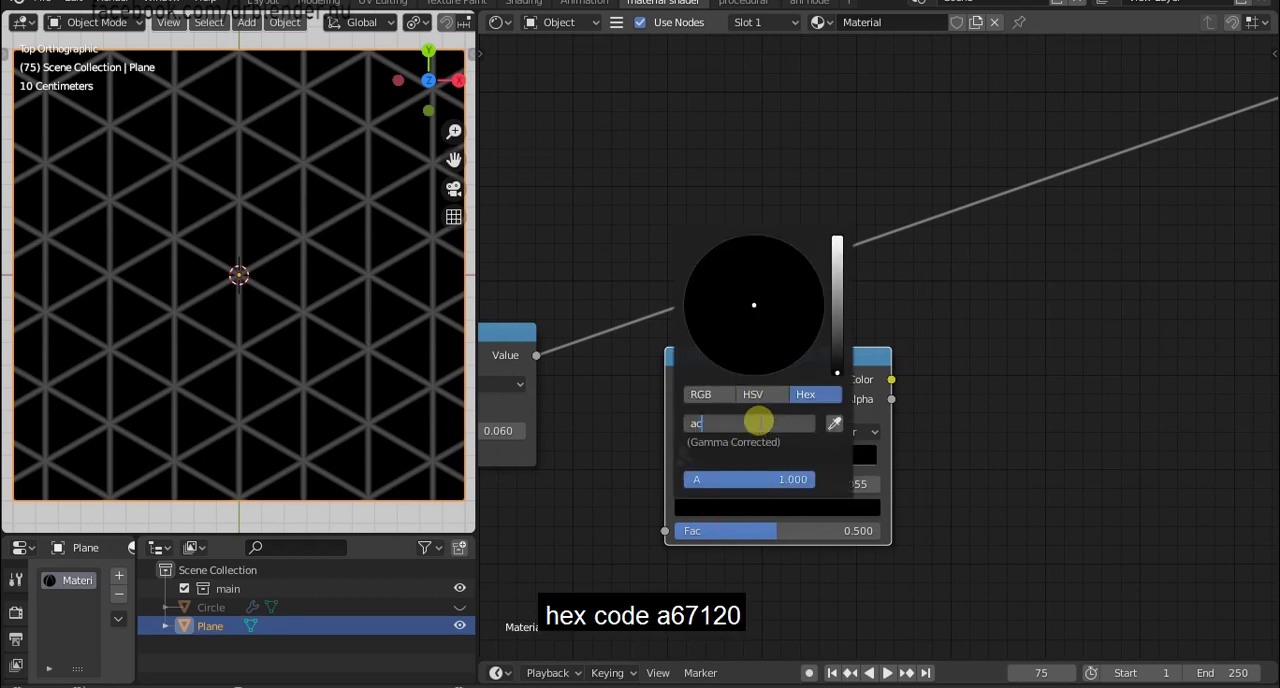
text(7120)
key(Return)
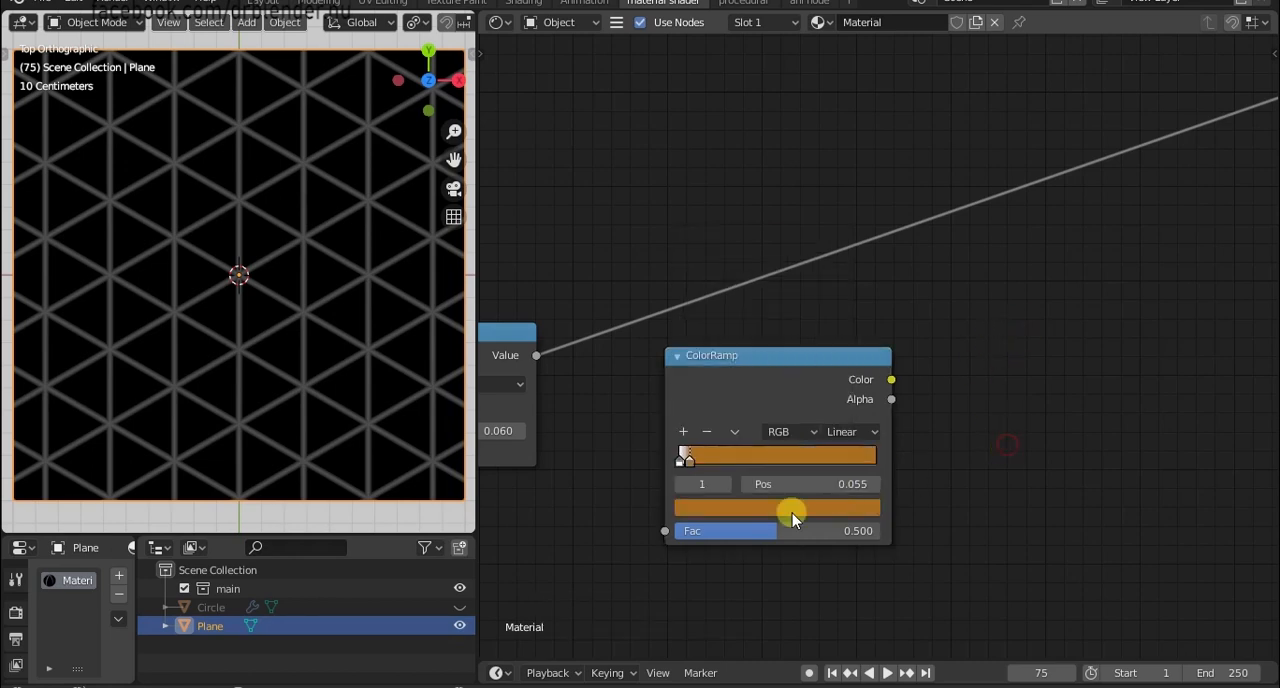
Insert the ColorRamp node into the link between the Subtract node and Base Color.
click(786, 514)
key(g)
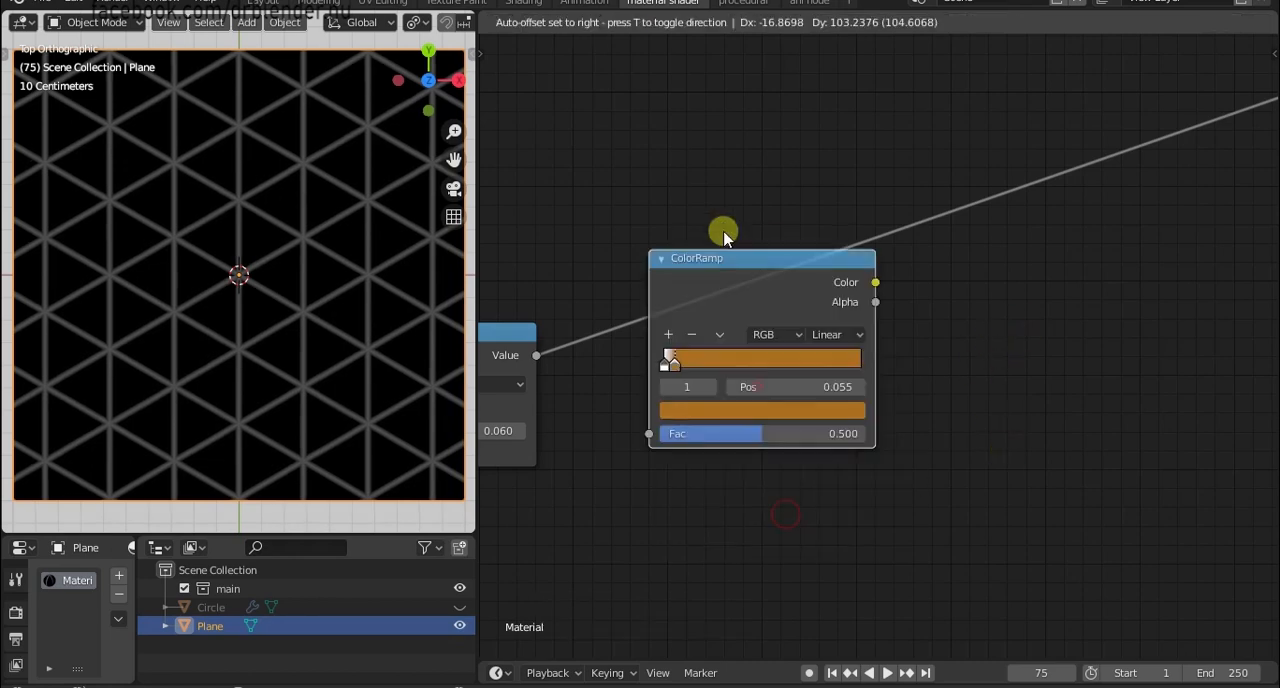
click(710, 205)
scroll(197, 309, up, 5)
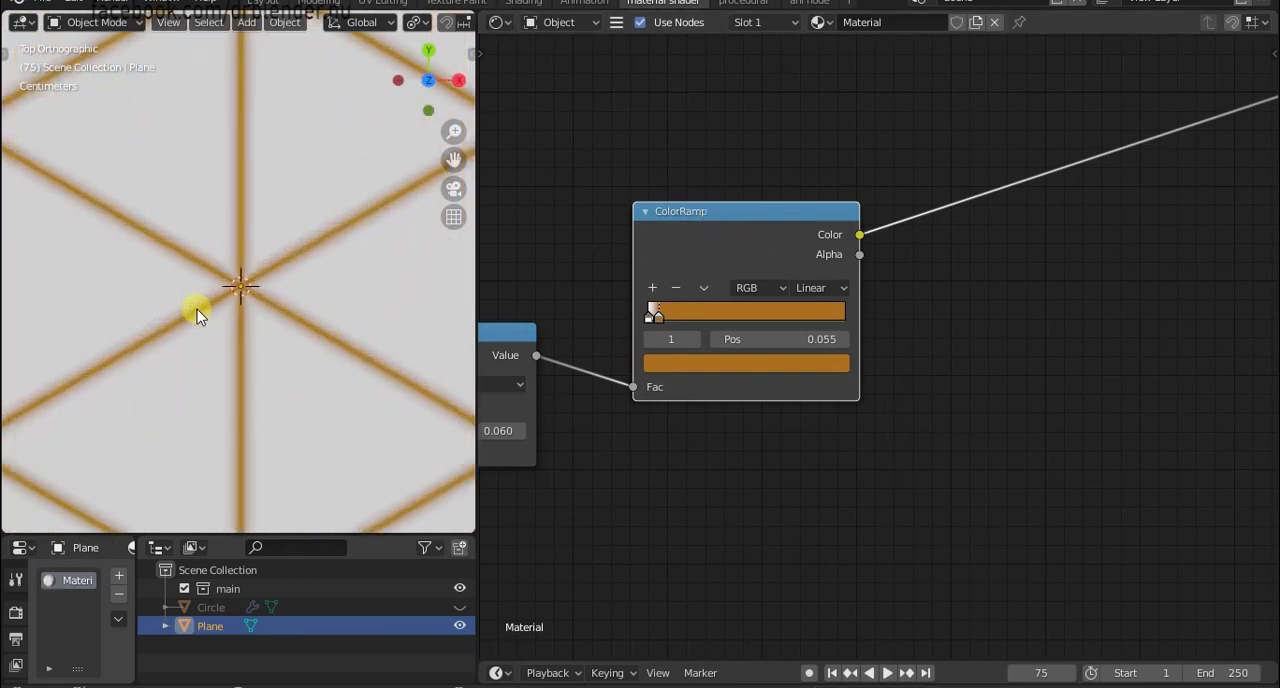
Move the ColorRamp's brown stop to position 0.023 to thicken the lines.
mouse_move(663, 312)
mouse_down()
mouse_move(684, 312)
mouse_move(650, 318)
mouse_up()
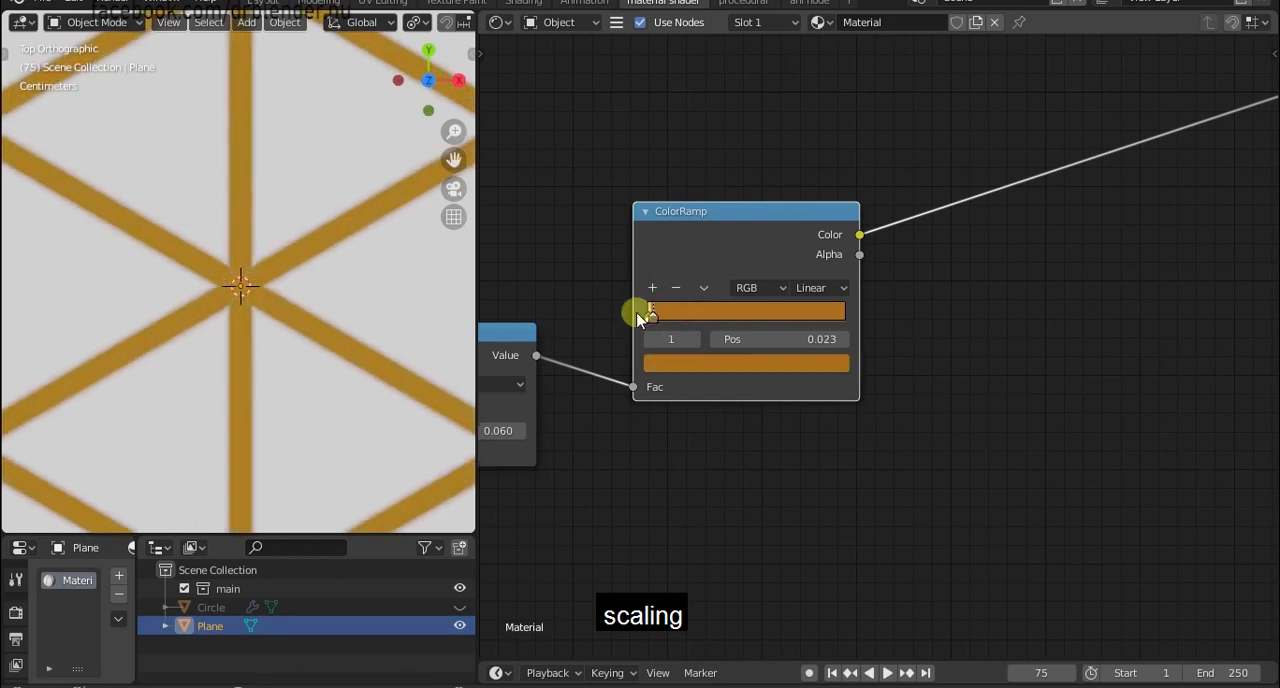
scroll(320, 294, down, 6)
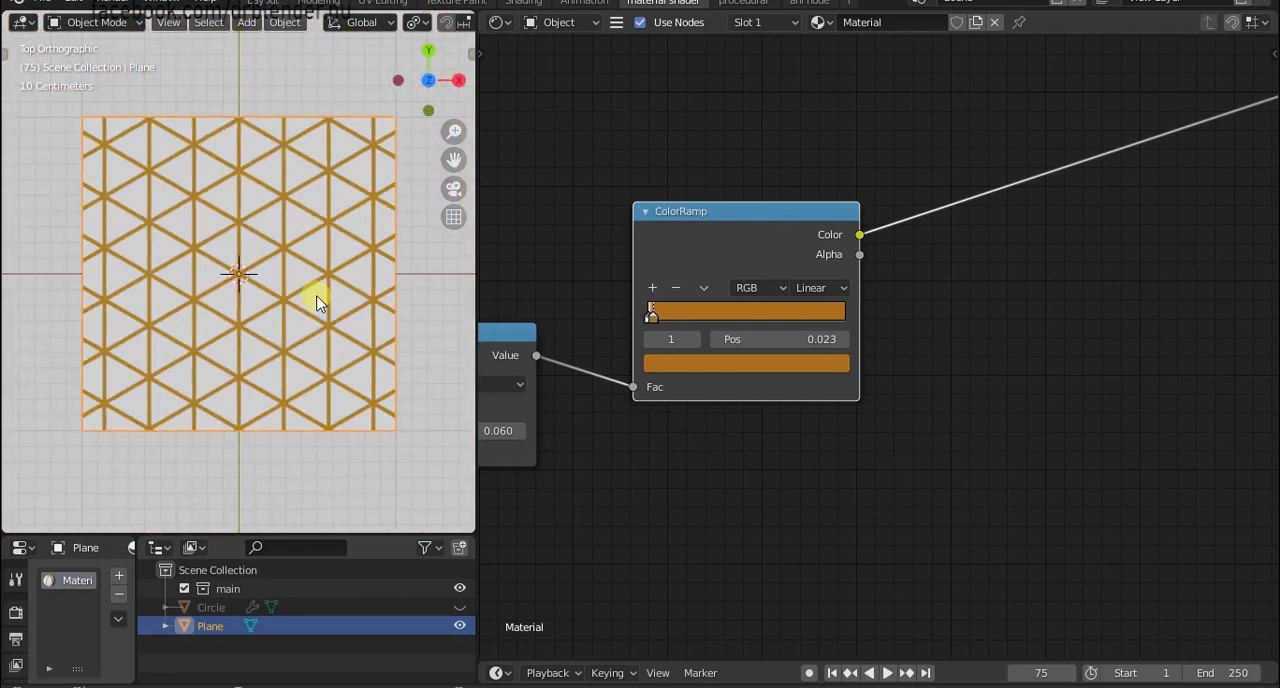
scroll(317, 303, up, 3)
scroll(620, 317, down, 4)
Duplicate the ColorRamp node and place the copy beside the final Minimum node of the upper node chain.
middle_drag(742, 308, 764, 486)
scroll(767, 485, up, 2)
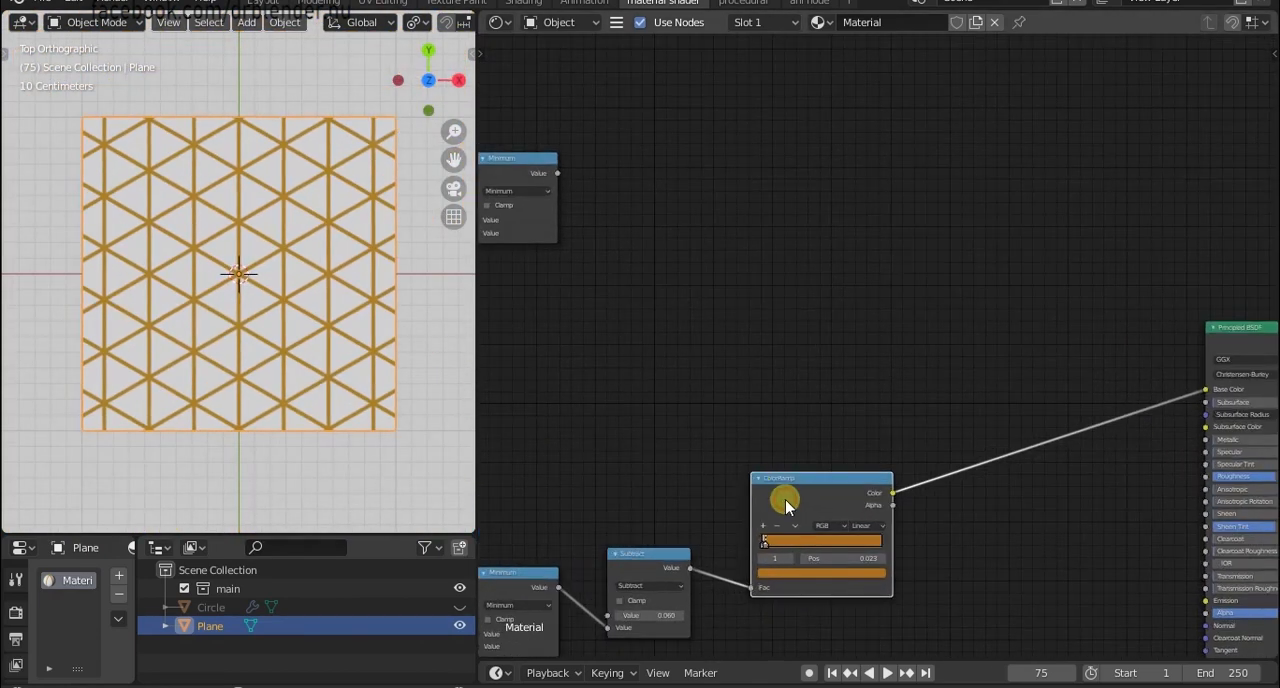
click(785, 499)
key(shift+d)
click(711, 166)
scroll(705, 180, up, 2)
middle_drag(699, 192, 863, 386)
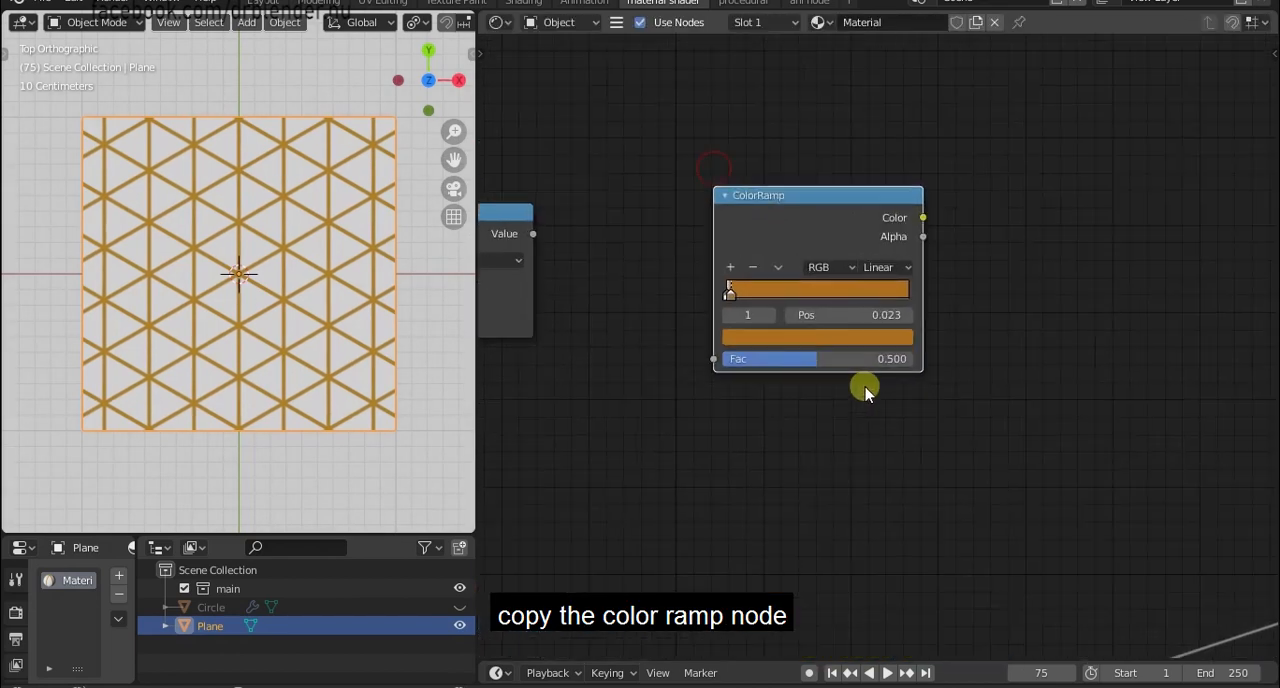
scroll(860, 370, up, 2)
Reset the copied ColorRamp's gradient to its default and move its white stop to position 0.218.
key(BackSpace)
middle_drag(729, 256, 863, 268)
drag(886, 196, 790, 220)
scroll(779, 316, up, 3)
middle_drag(779, 310, 777, 292)
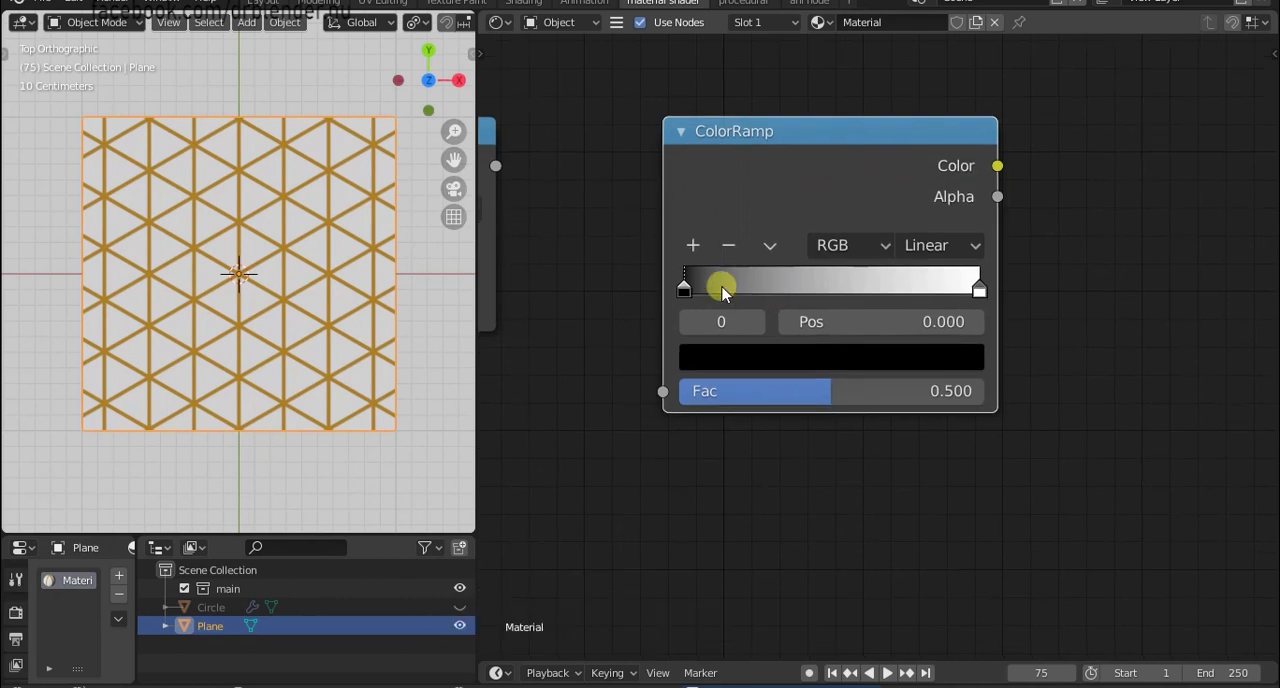
drag(968, 287, 746, 291)
Set the copied ColorRamp's white stop to the hex color DE8E3C.
click(686, 289)
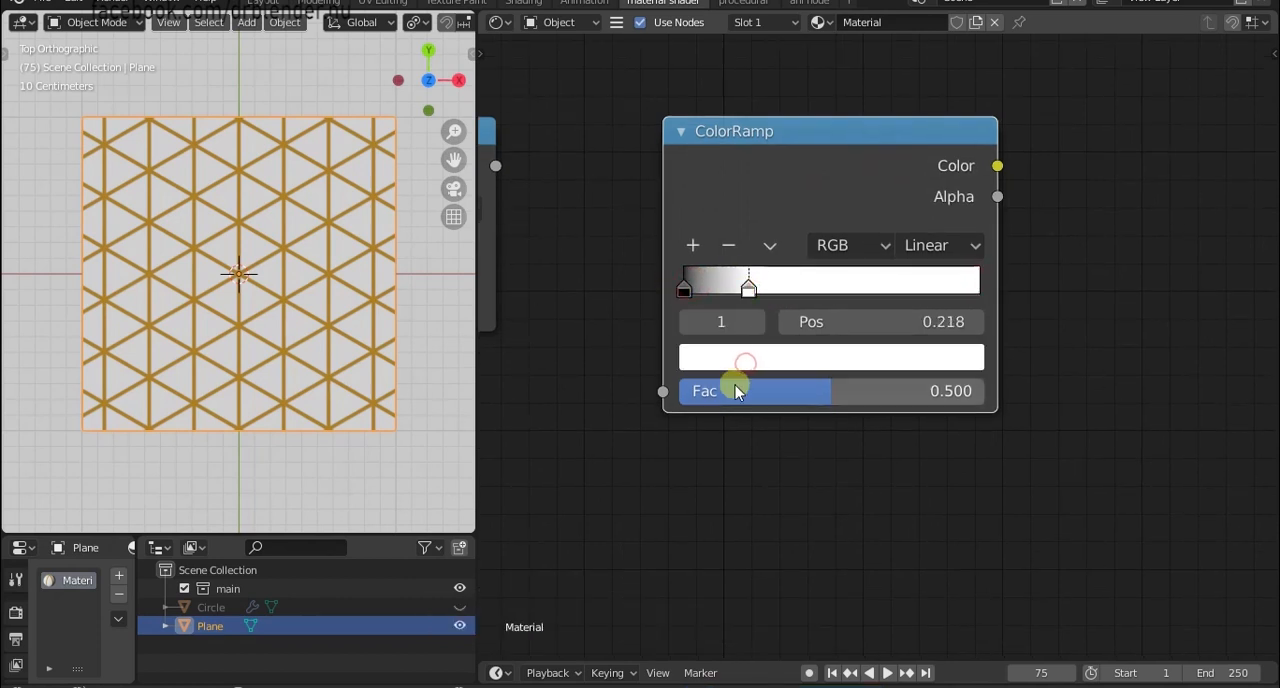
middle_drag(734, 383, 706, 549)
click(697, 486)
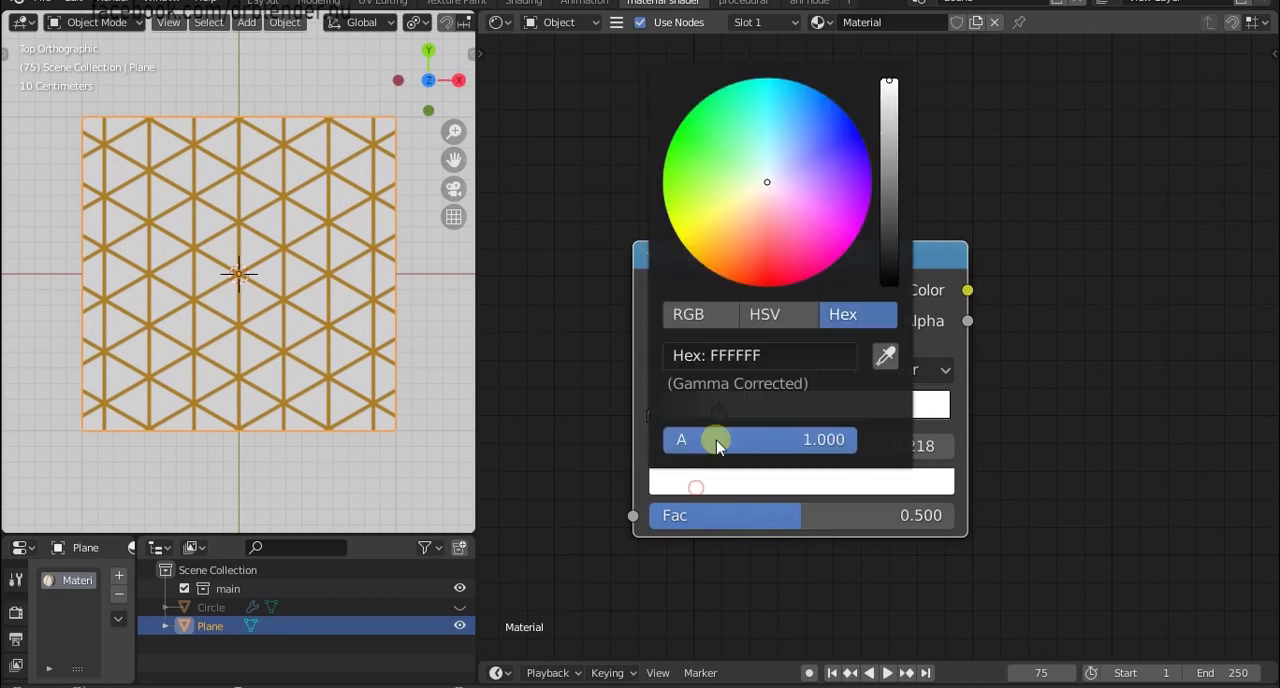
click(787, 350)
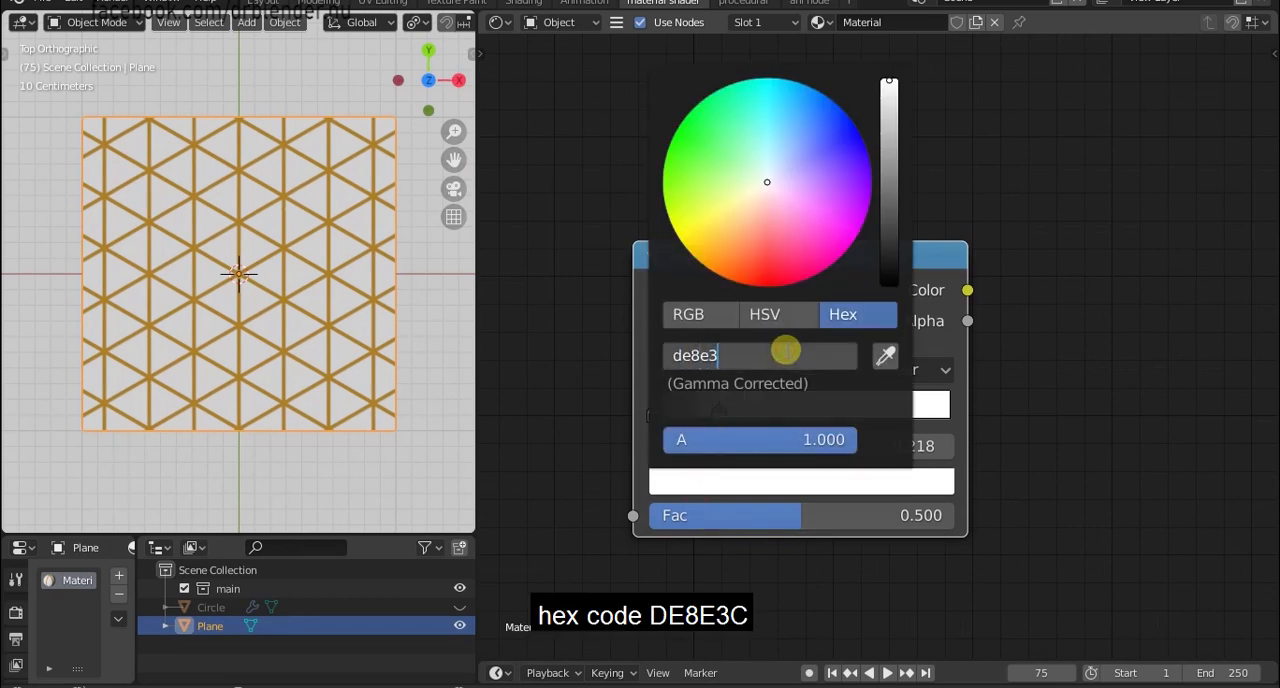
key(Return)
scroll(980, 450, down, 1)
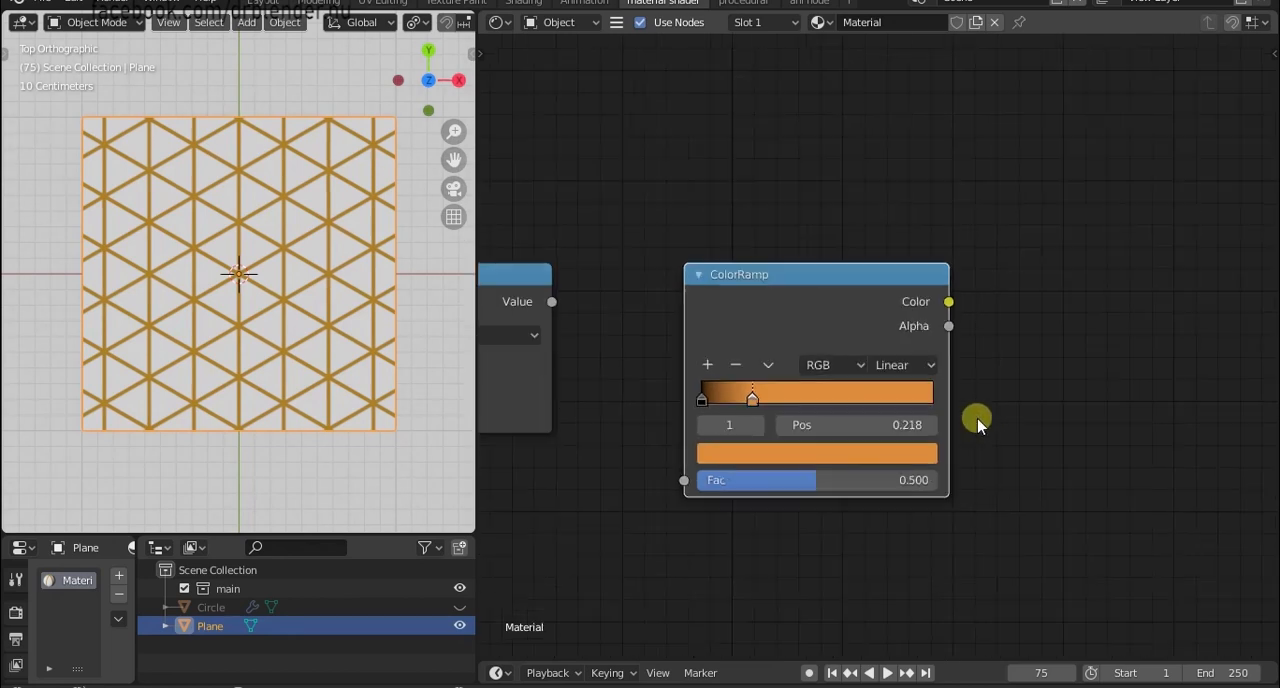
Connect the upper Minimum node's Value to the new ColorRamp's Fac, and that ramp's Color to the Principled BSDF's Base Color.
middle_drag(977, 420, 908, 411)
scroll(912, 406, up, 1)
scroll(997, 400, down, 4)
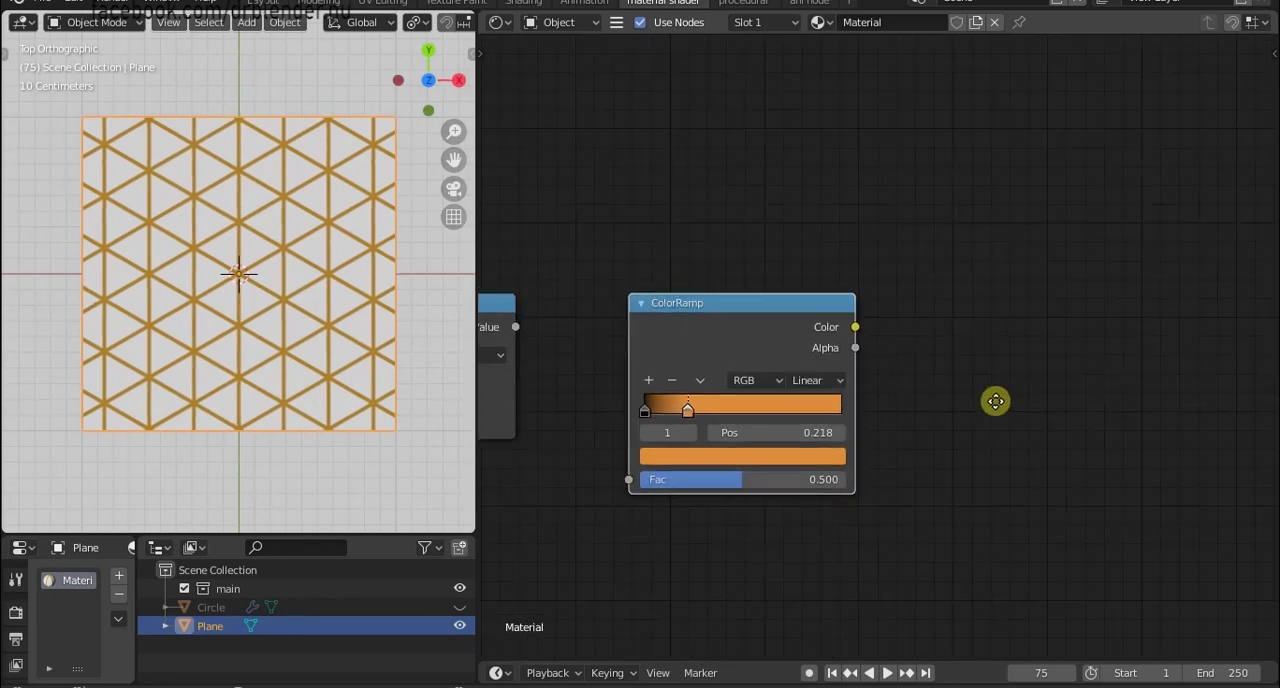
drag(622, 337, 692, 432)
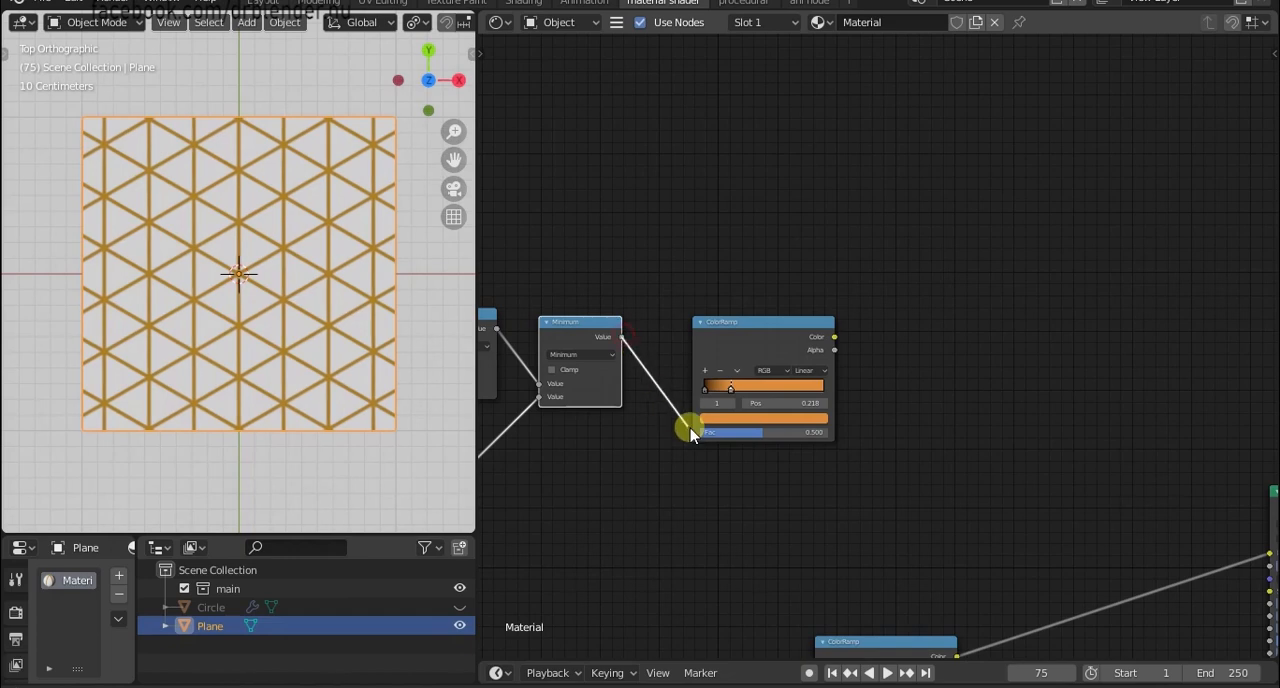
middle_drag(845, 433, 776, 406)
drag(765, 310, 1200, 530)
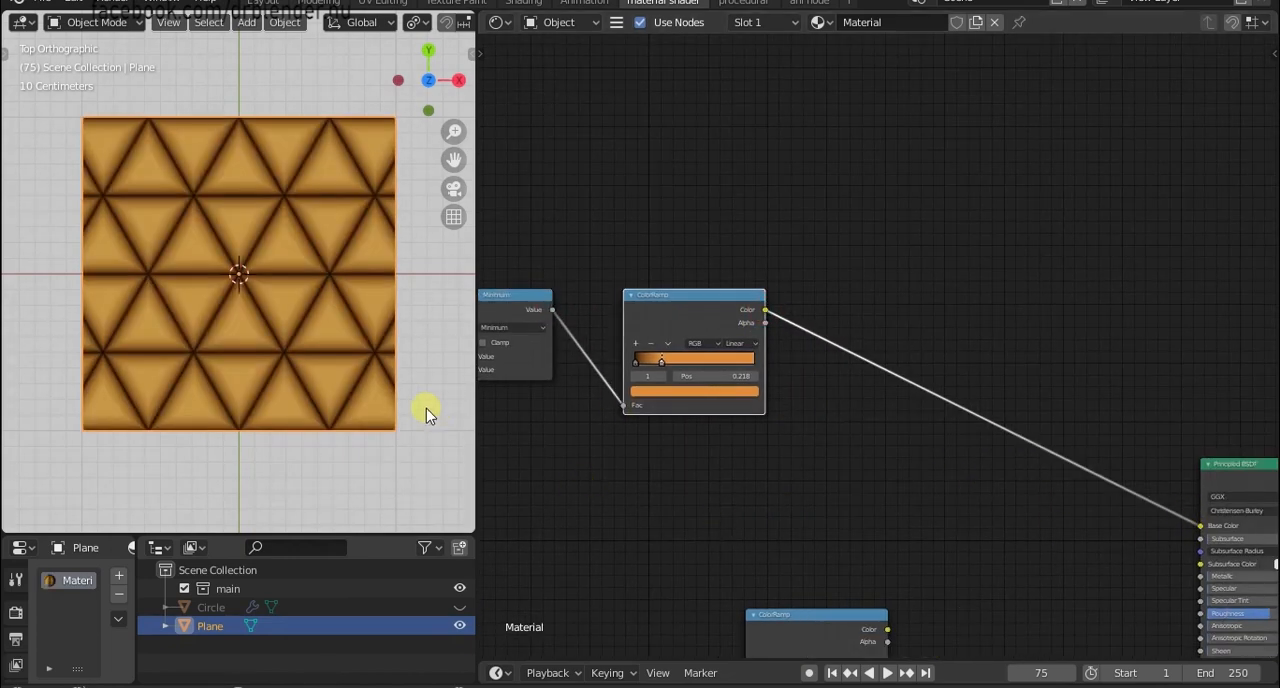
Set the Principled BSDF's Specular to 0.5.
scroll(426, 408, up, 2)
scroll(985, 491, down, 1)
scroll(1020, 508, up, 1)
middle_drag(1055, 527, 795, 383)
scroll(851, 423, up, 3)
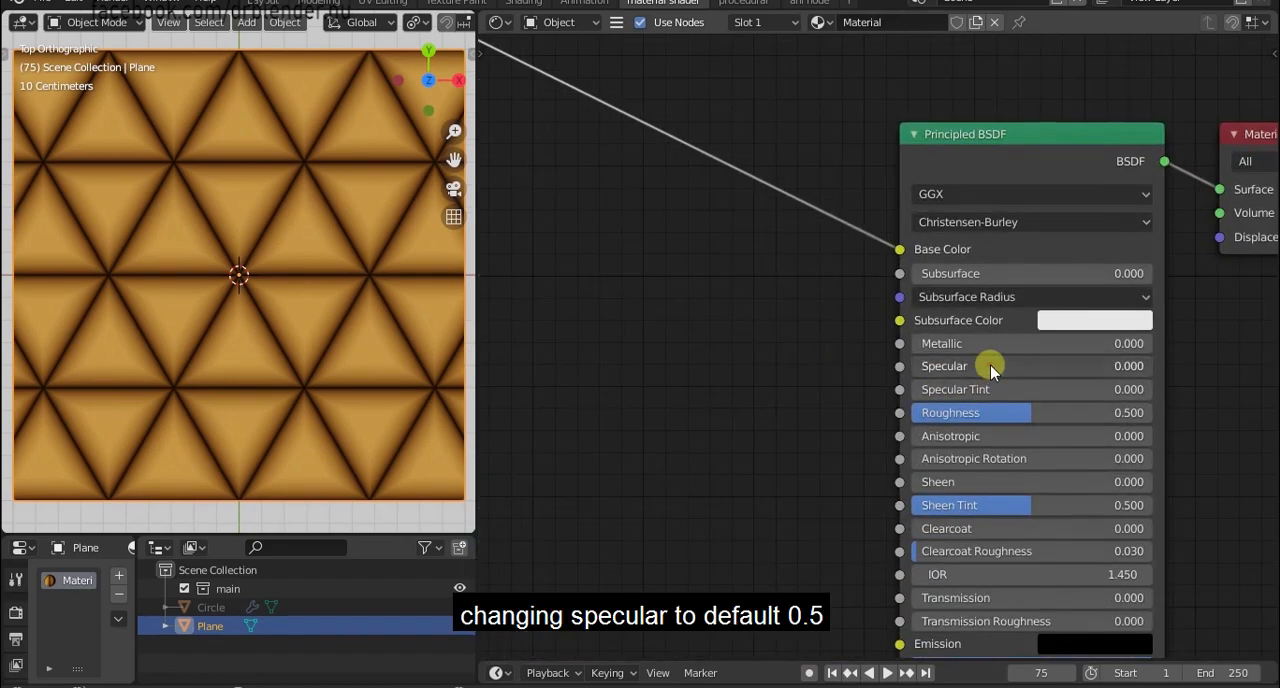
key(Return)
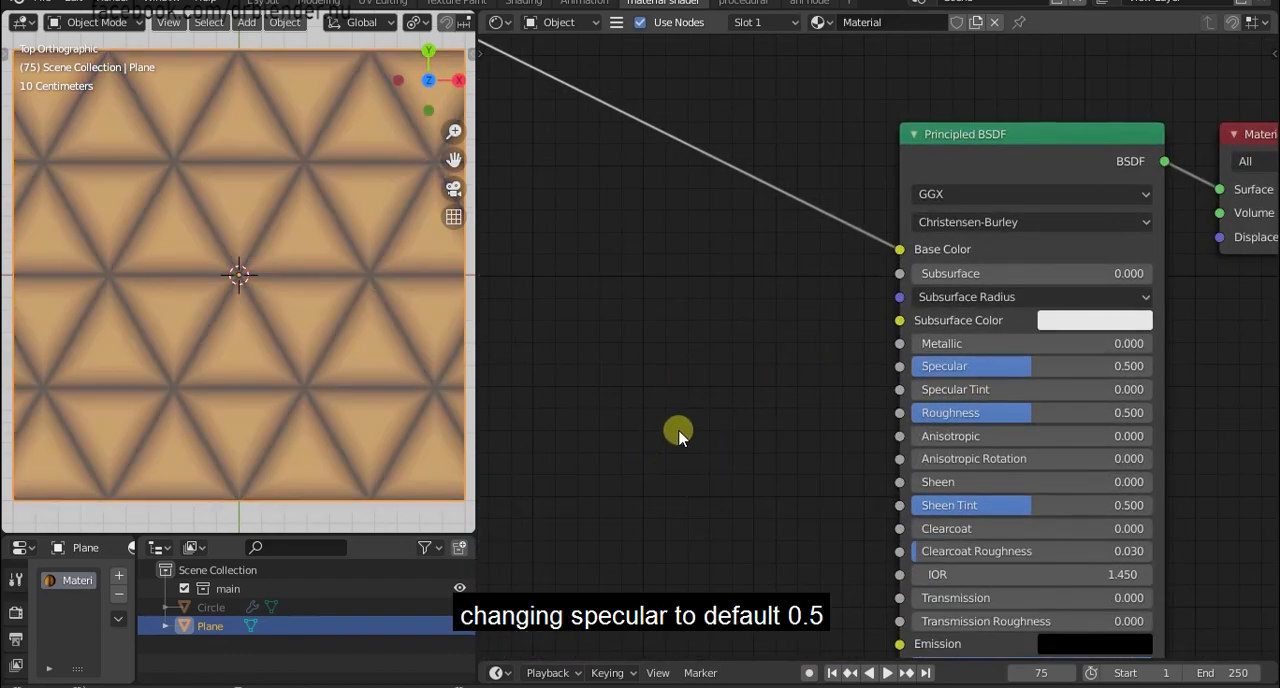
Set the Principled BSDF's Metallic to 1.
scroll(678, 432, down, 2)
drag(980, 340, 5, 340)
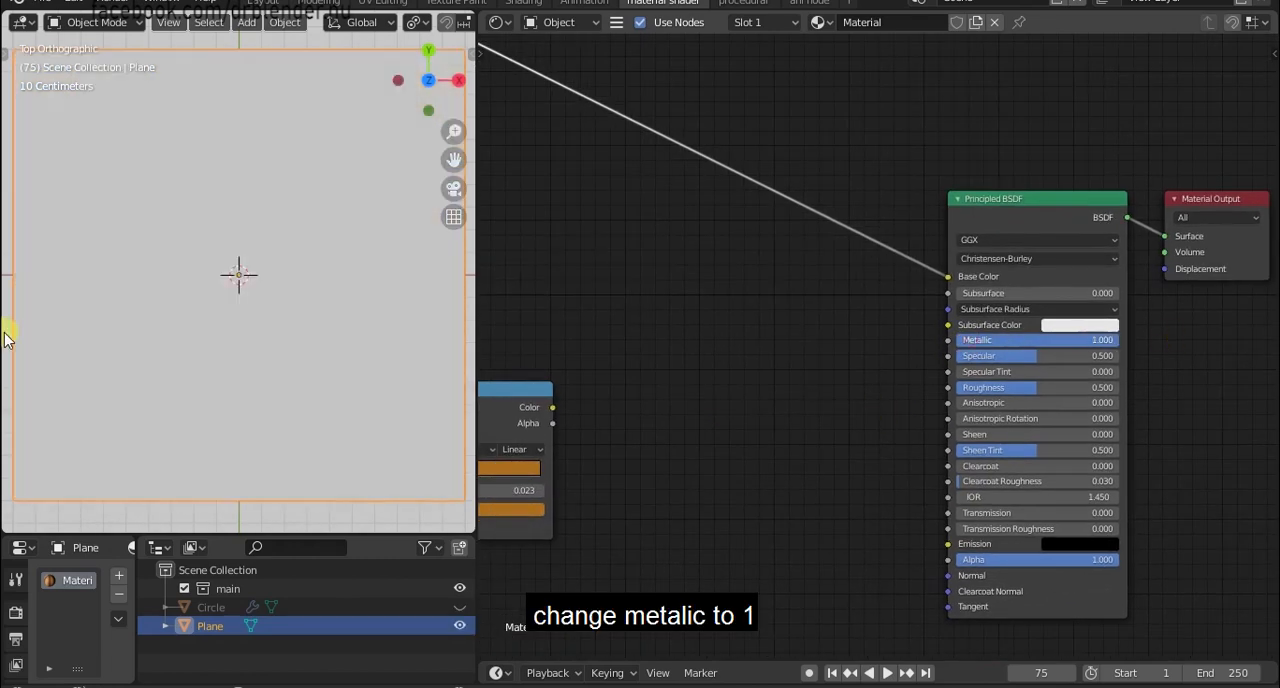
scroll(420, 366, up, 7)
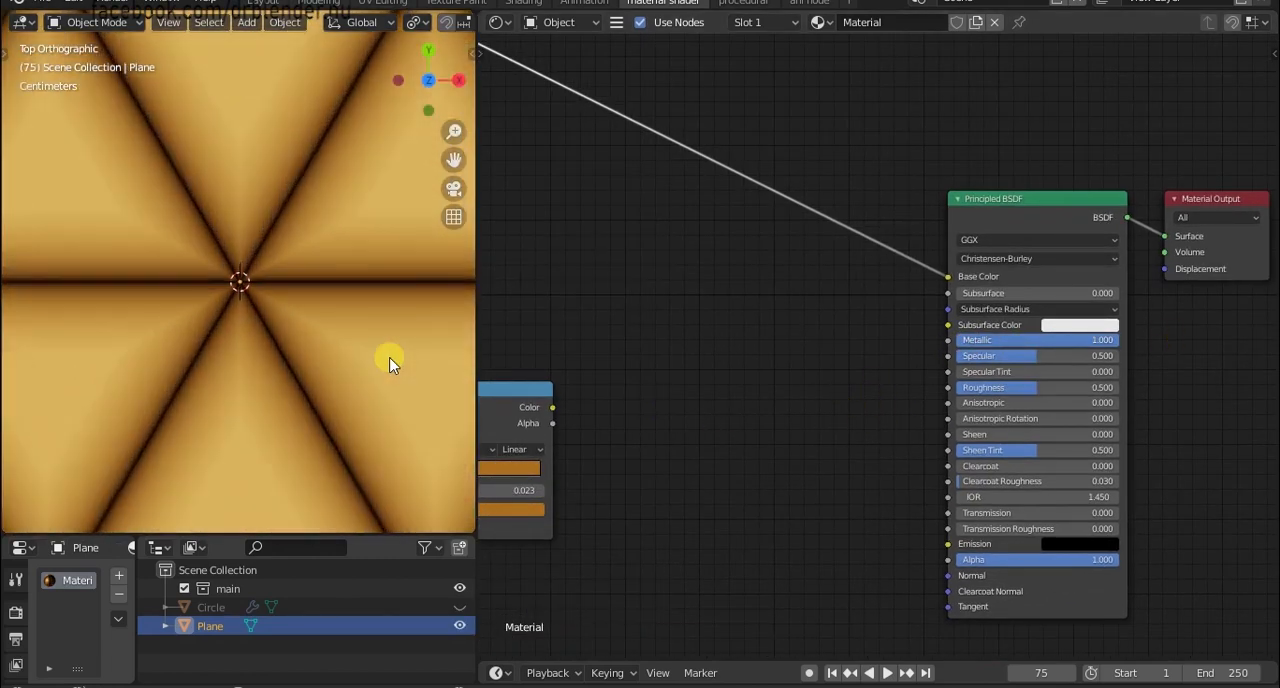
scroll(388, 362, down, 5)
scroll(591, 386, down, 3)
Move the lower ColorRamp closer to the Subtract node and add a MixRGB node between the color ramps and the Principled BSDF.
middle_drag(660, 403, 858, 418)
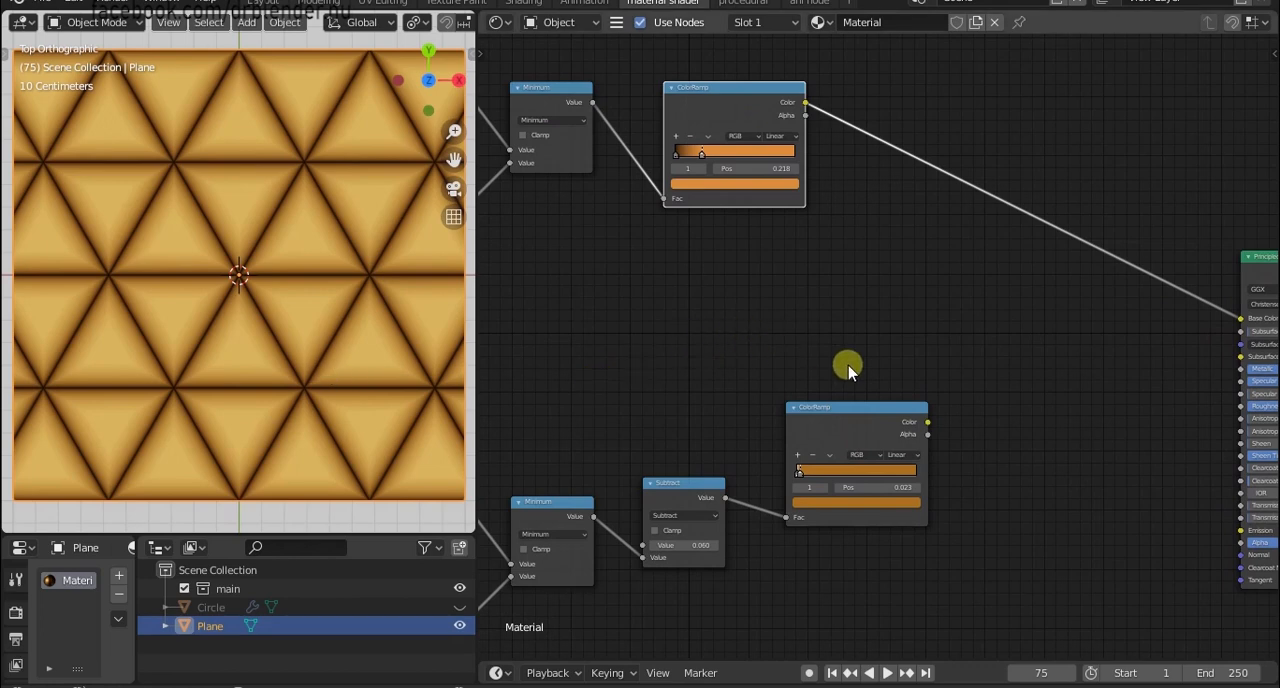
drag(832, 413, 800, 414)
key(shift+a)
click(977, 379)
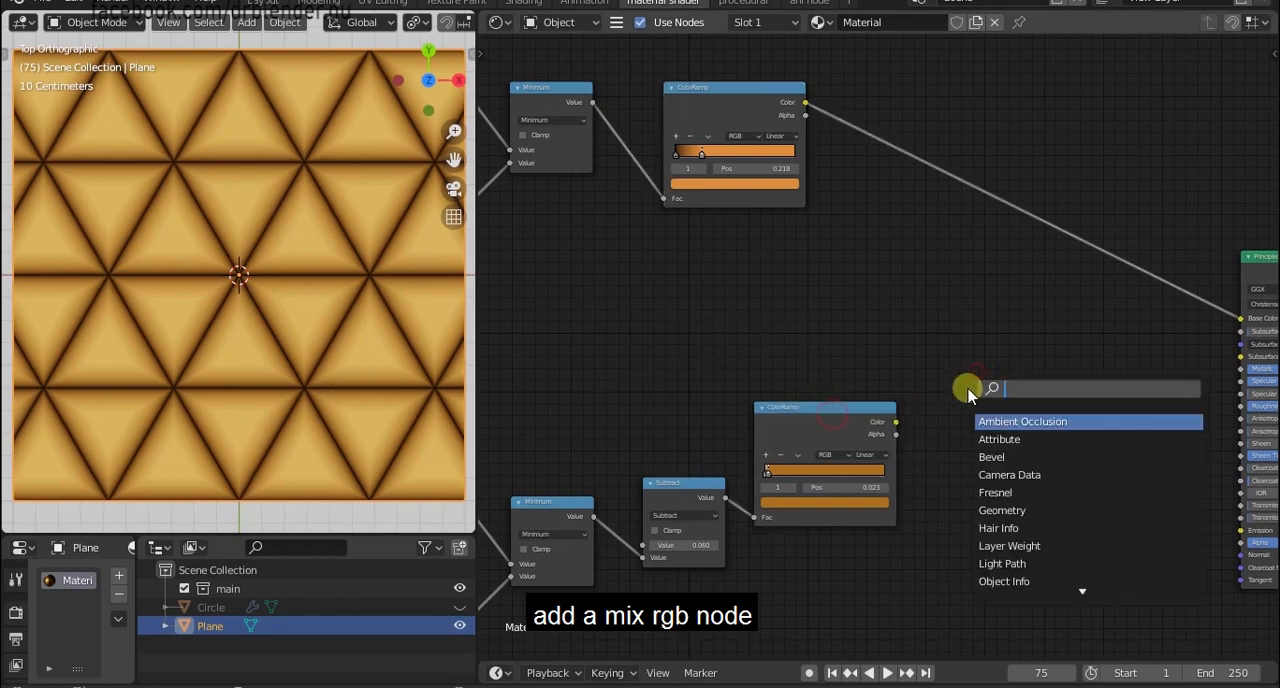
text(mix)
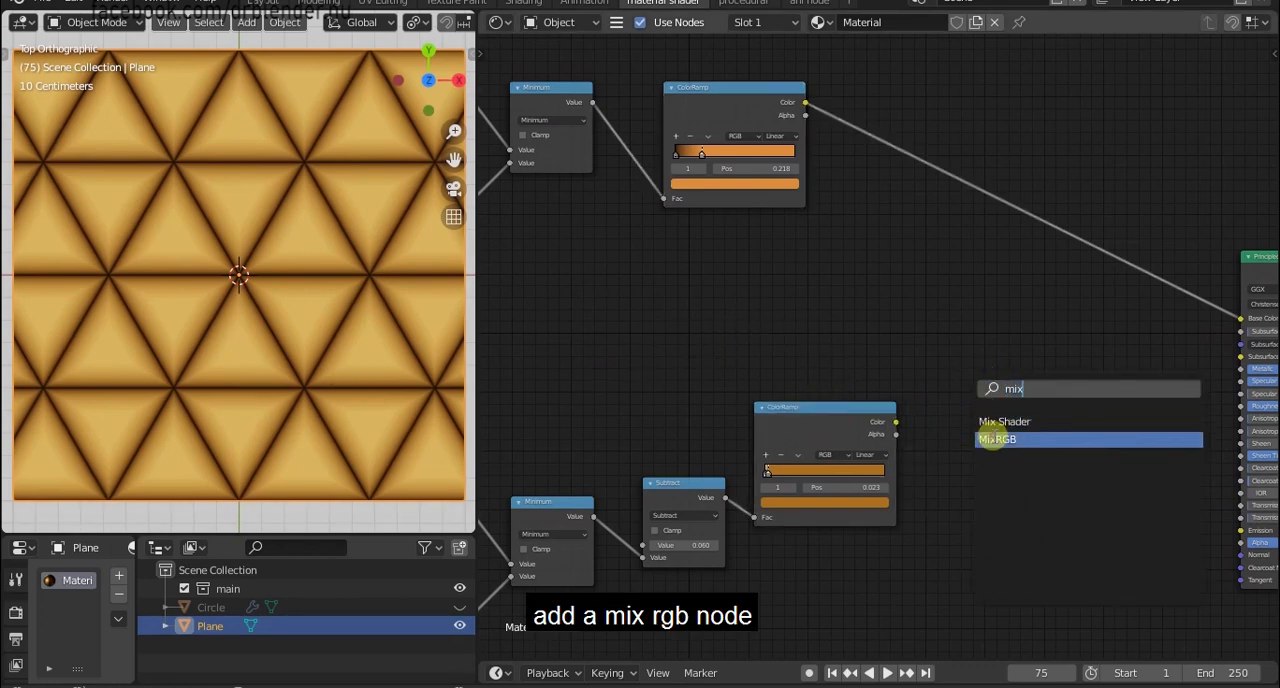
click(991, 438)
click(971, 338)
scroll(971, 338, up, 2)
scroll(971, 338, up, 2)
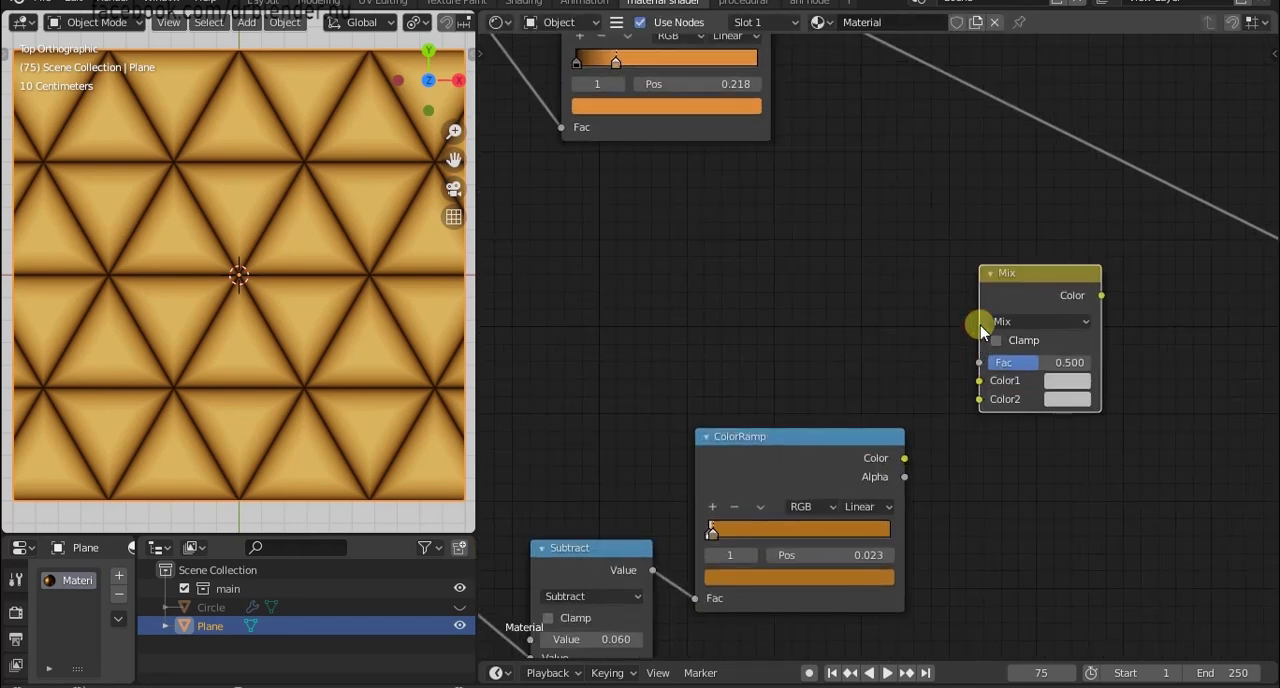
Change the MixRGB node's blend mode to Multiply.
middle_drag(980, 325, 857, 371)
scroll(857, 371, up, 3)
drag(905, 347, 917, 320)
scroll(917, 320, down, 4)
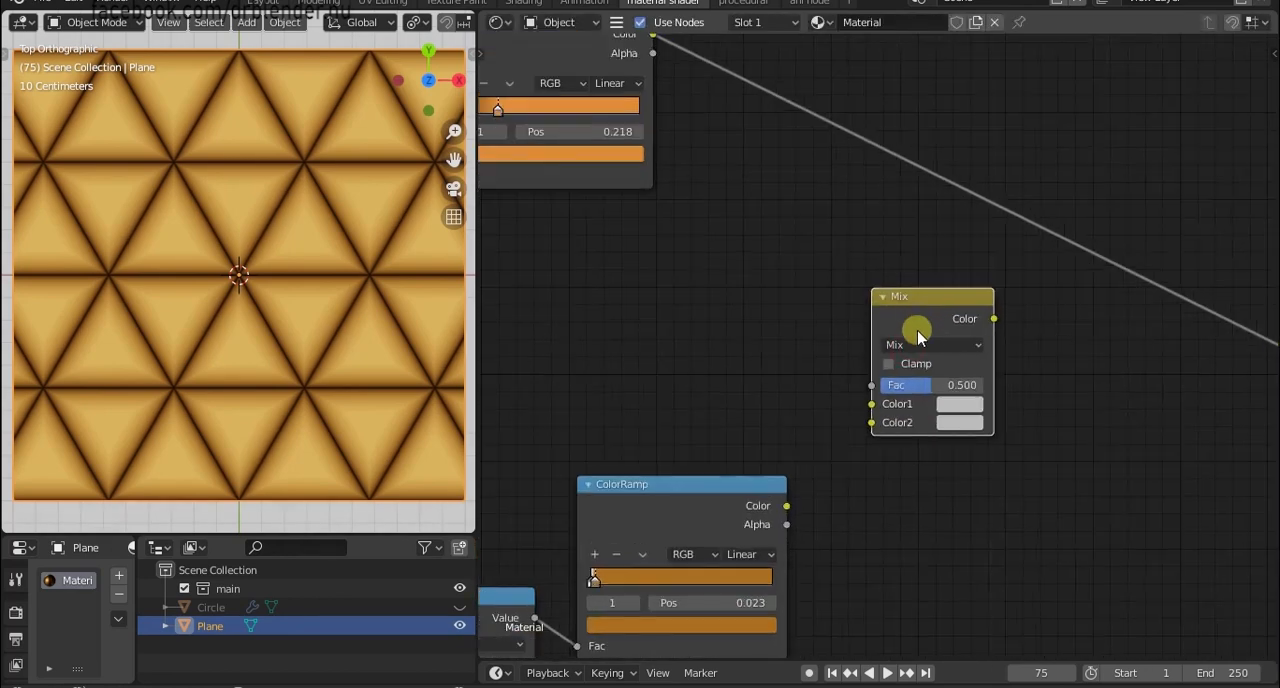
click(917, 344)
click(925, 345)
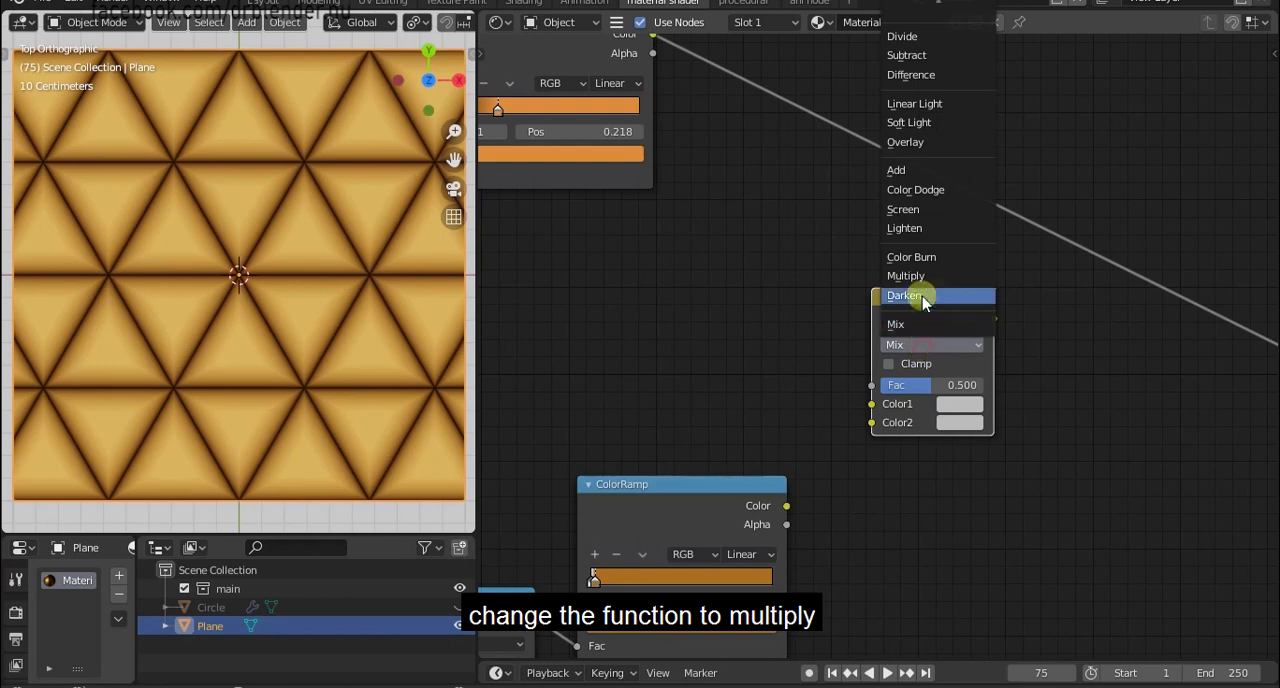
click(906, 276)
scroll(908, 297, down, 3)
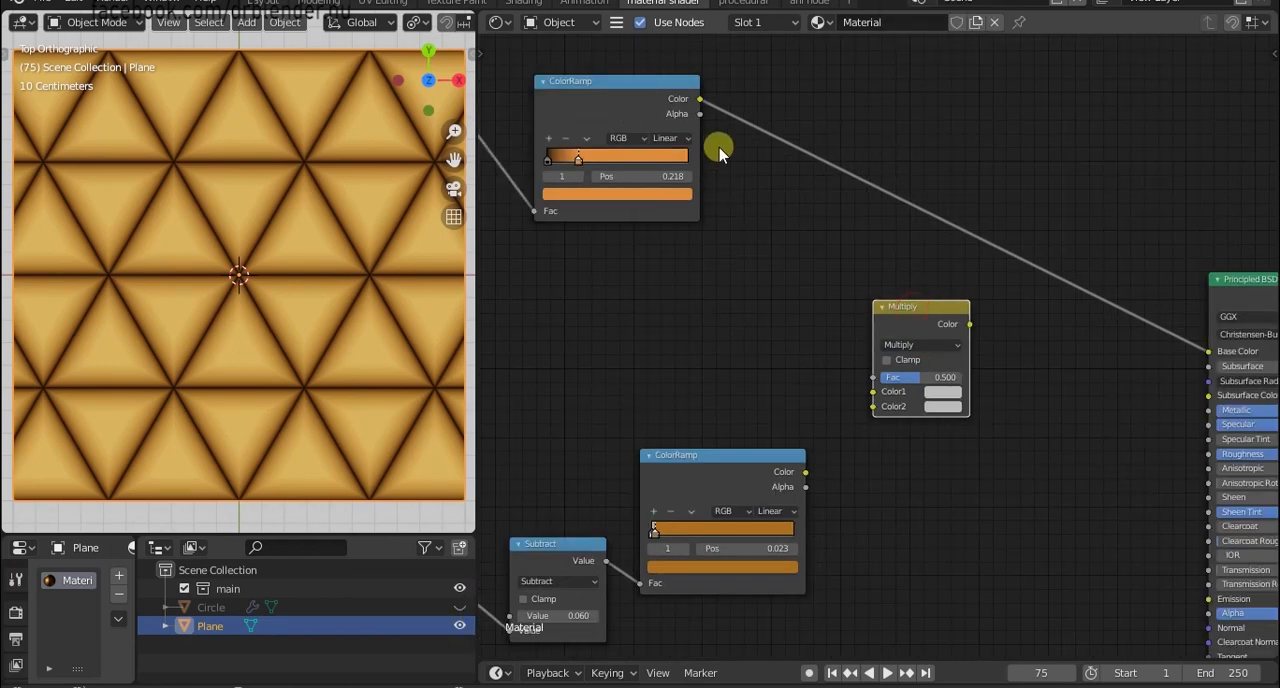
Feed the upper ColorRamp into Multiply's Color1 and the lower one into Color2, and link the Multiply output to Base Color.
drag(700, 99, 874, 391)
drag(805, 471, 874, 407)
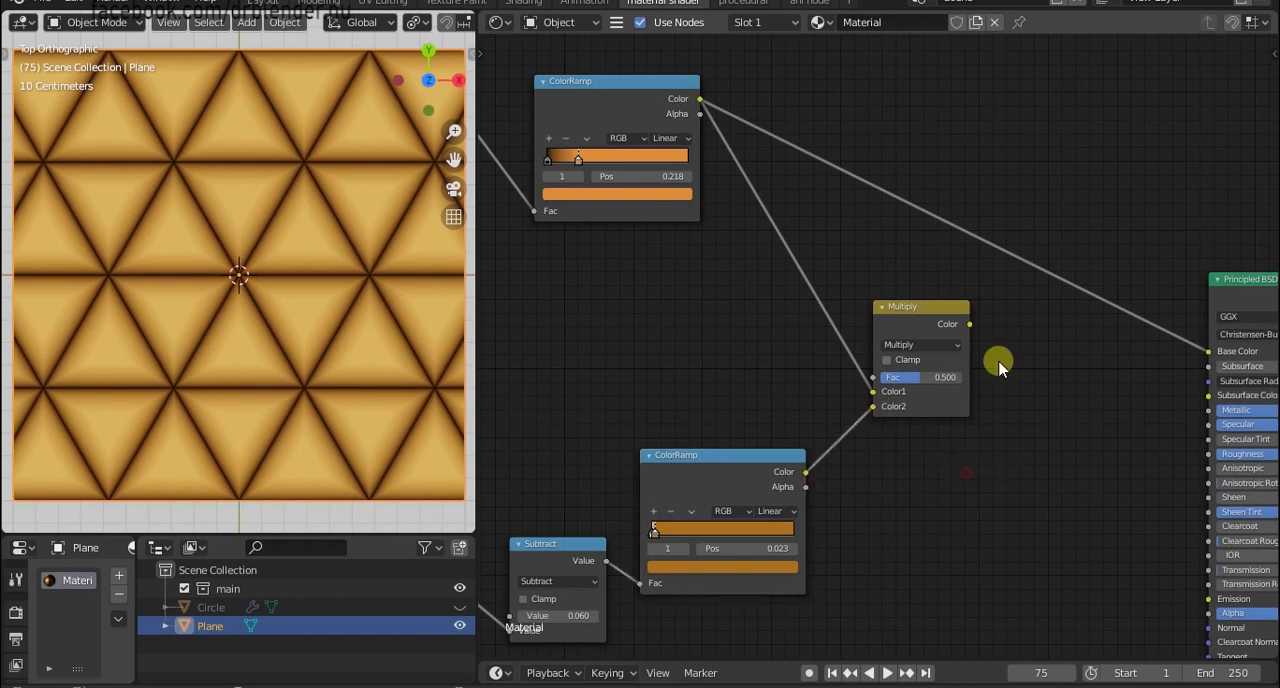
drag(1218, 357, 1212, 353)
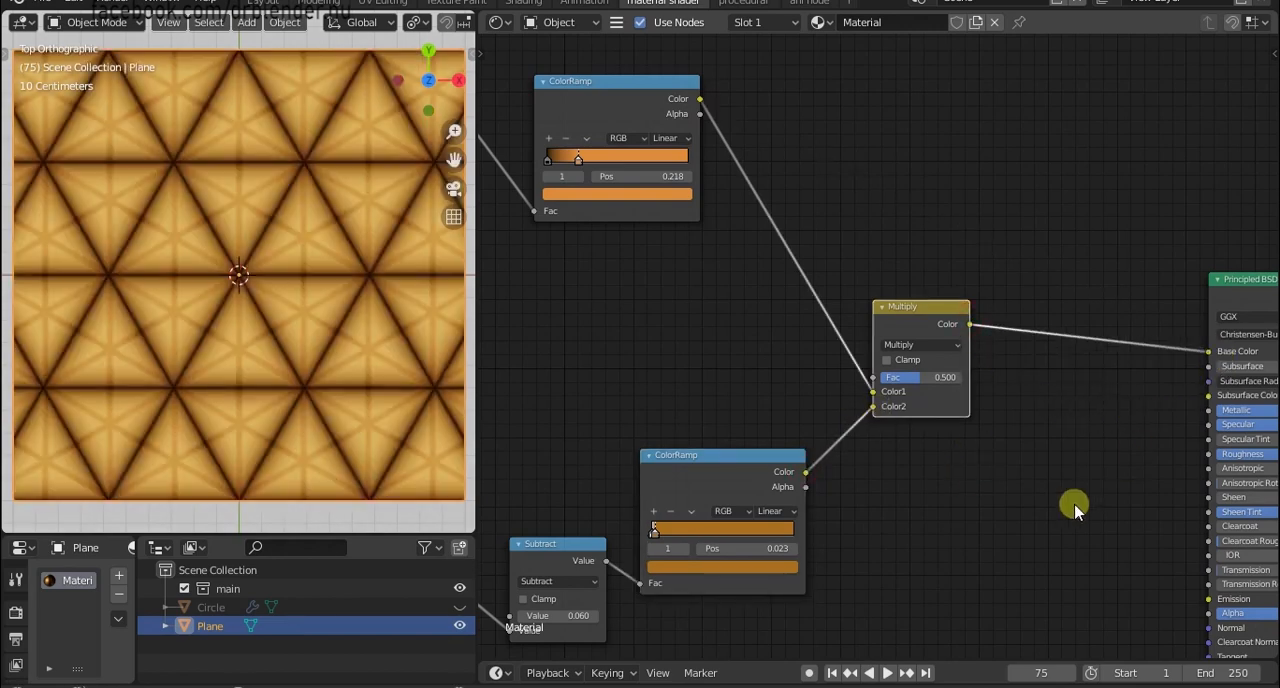
Set the Multiply node's Fac to 1.
drag(909, 376, 1012, 376)
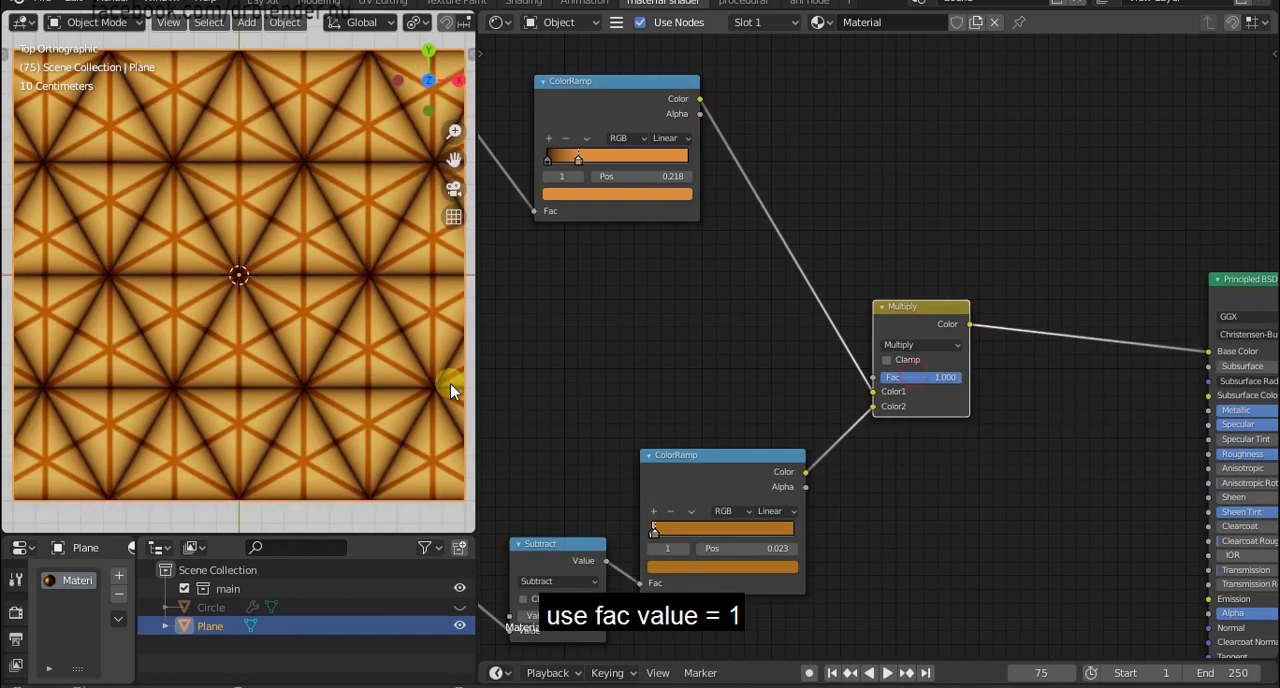
scroll(214, 323, up, 3)
scroll(217, 327, down, 5)
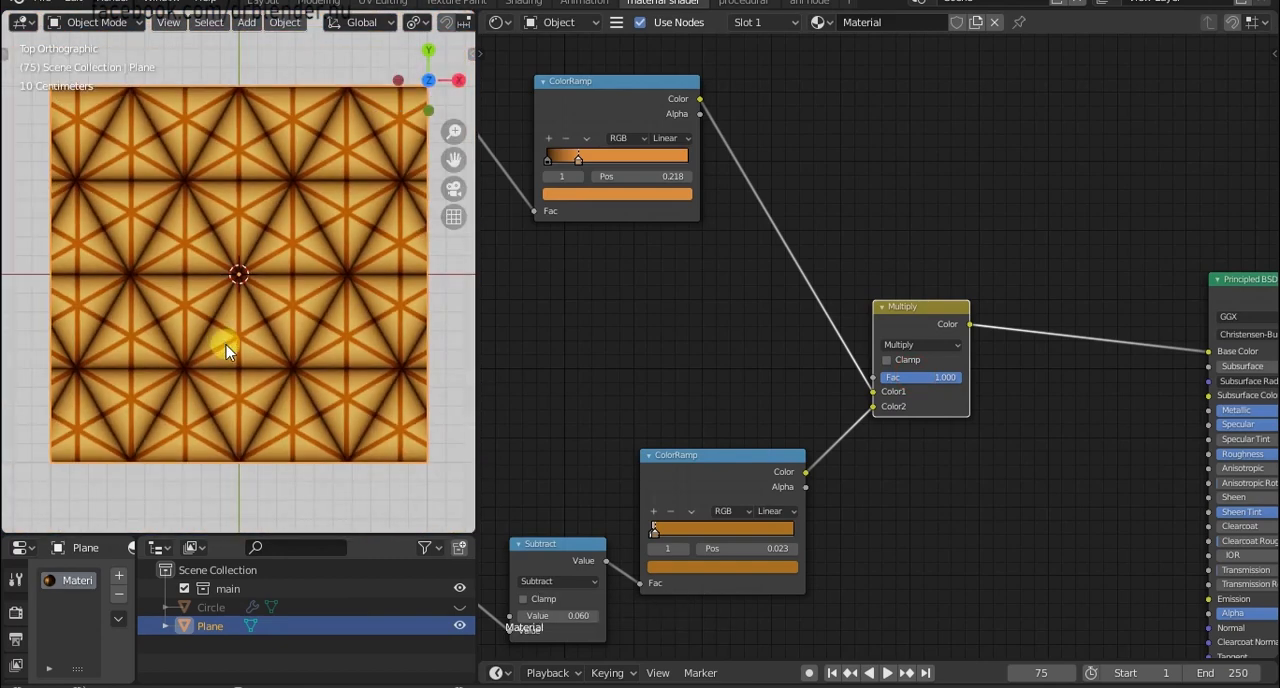
scroll(226, 345, up, 4)
scroll(632, 397, down, 2)
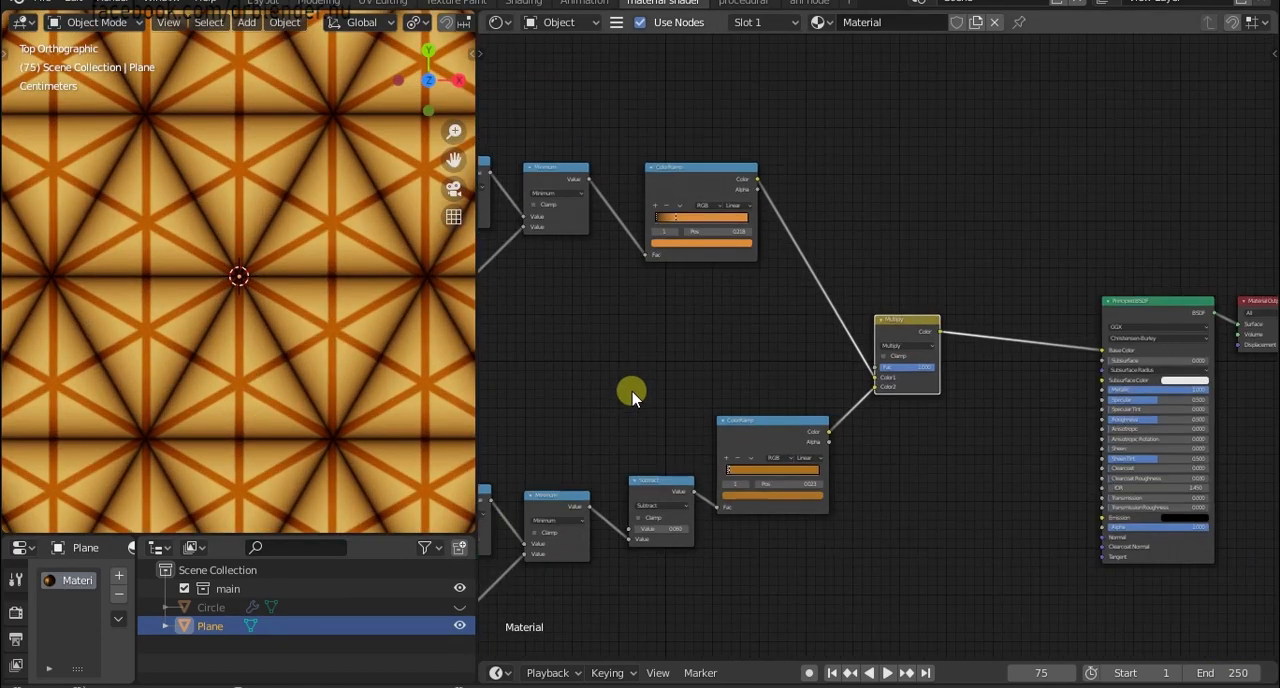
Change the first Minimum node of the upper chain to Smooth Minimum with a Distance of 0.1.
middle_drag(631, 391, 957, 392)
middle_drag(706, 413, 728, 470)
scroll(706, 460, up, 7)
middle_drag(880, 295, 780, 360)
middle_drag(755, 306, 753, 440)
scroll(753, 440, up, 2)
click(731, 263)
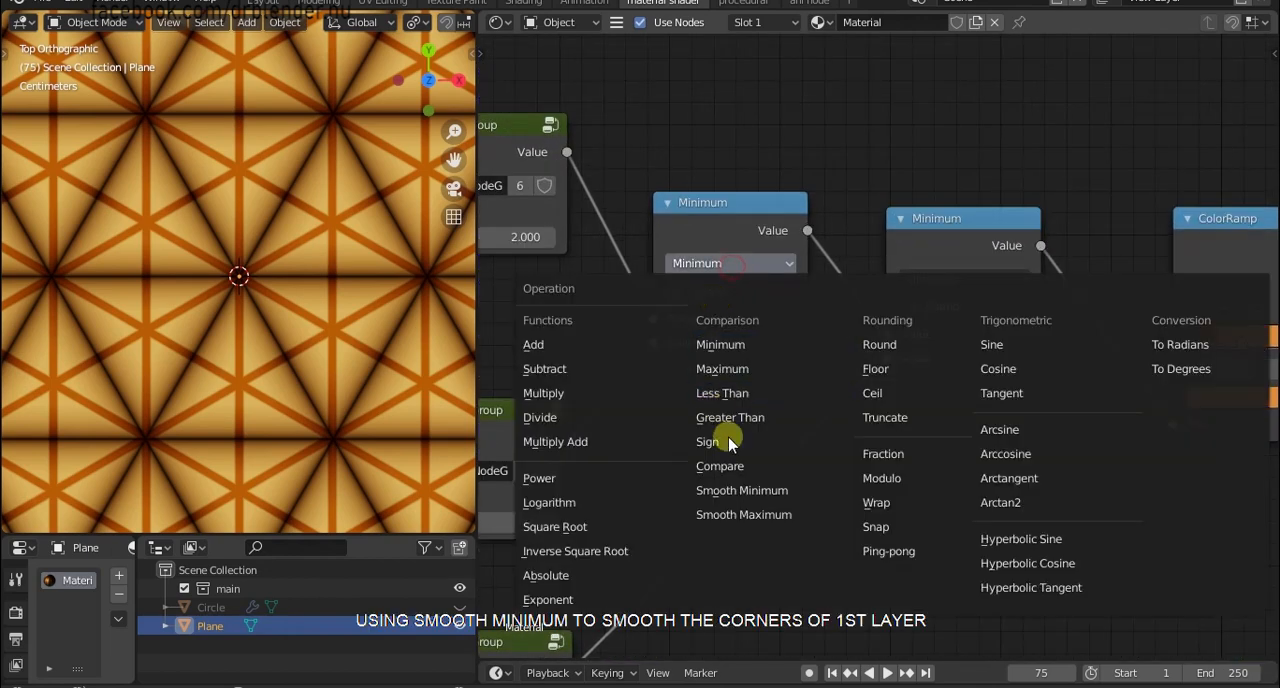
click(738, 487)
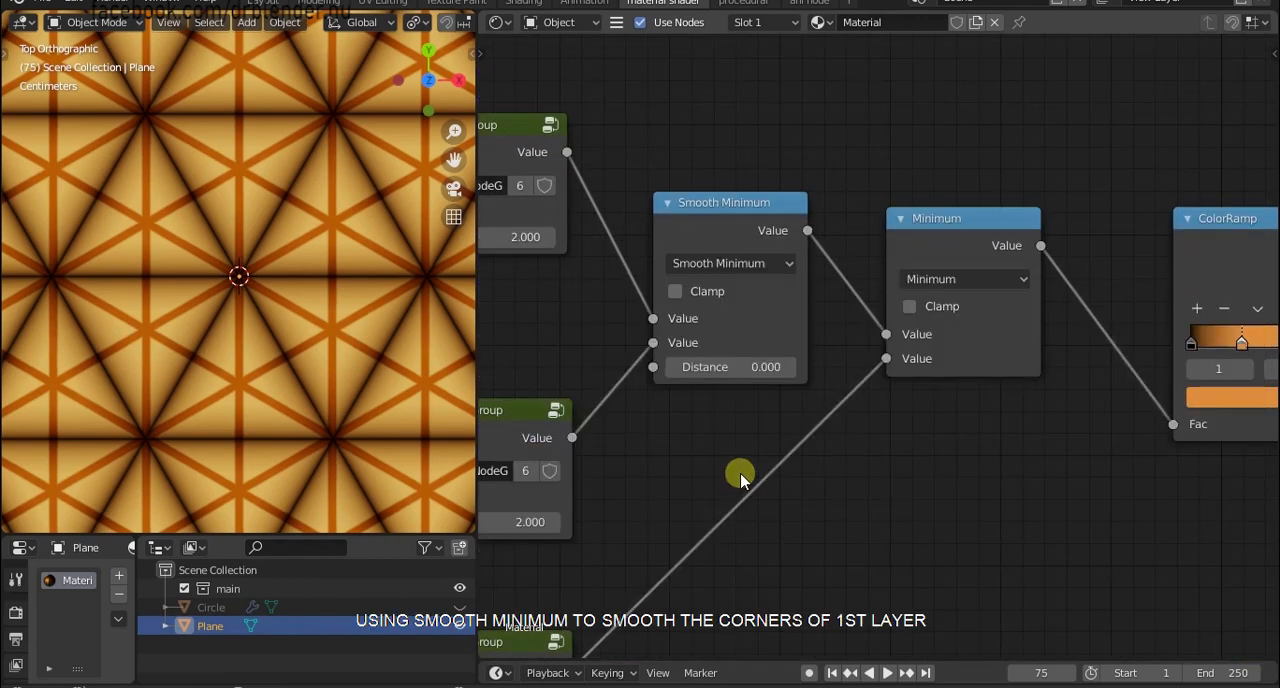
click(795, 368)
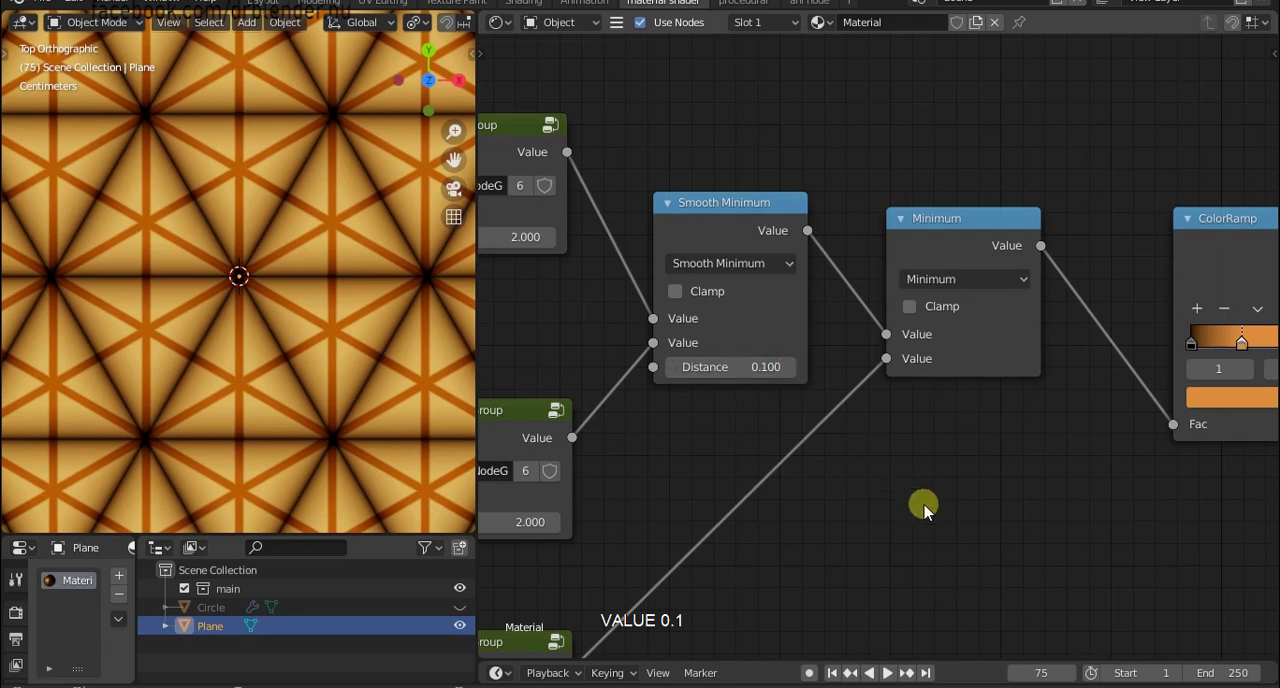
Change the second Minimum node, feeding the upper ColorRamp, to Smooth Minimum with a Distance of 0.1.
middle_drag(924, 506, 828, 477)
scroll(828, 477, up, 2)
click(861, 221)
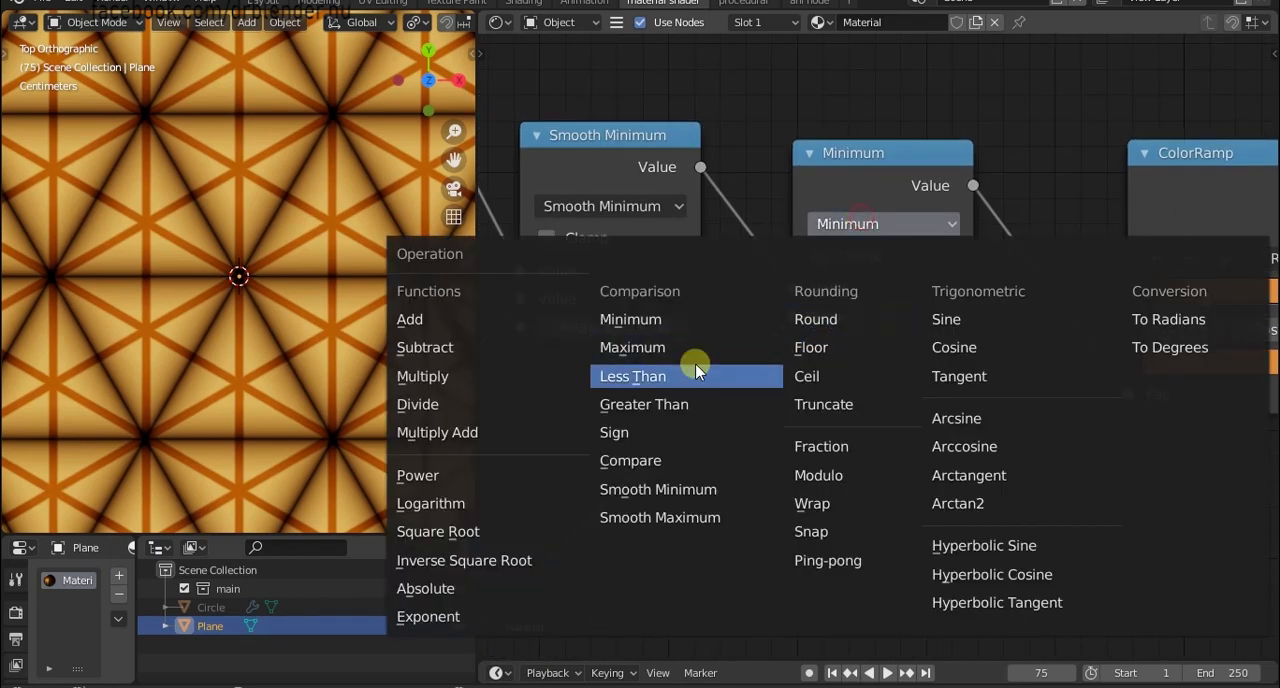
click(658, 489)
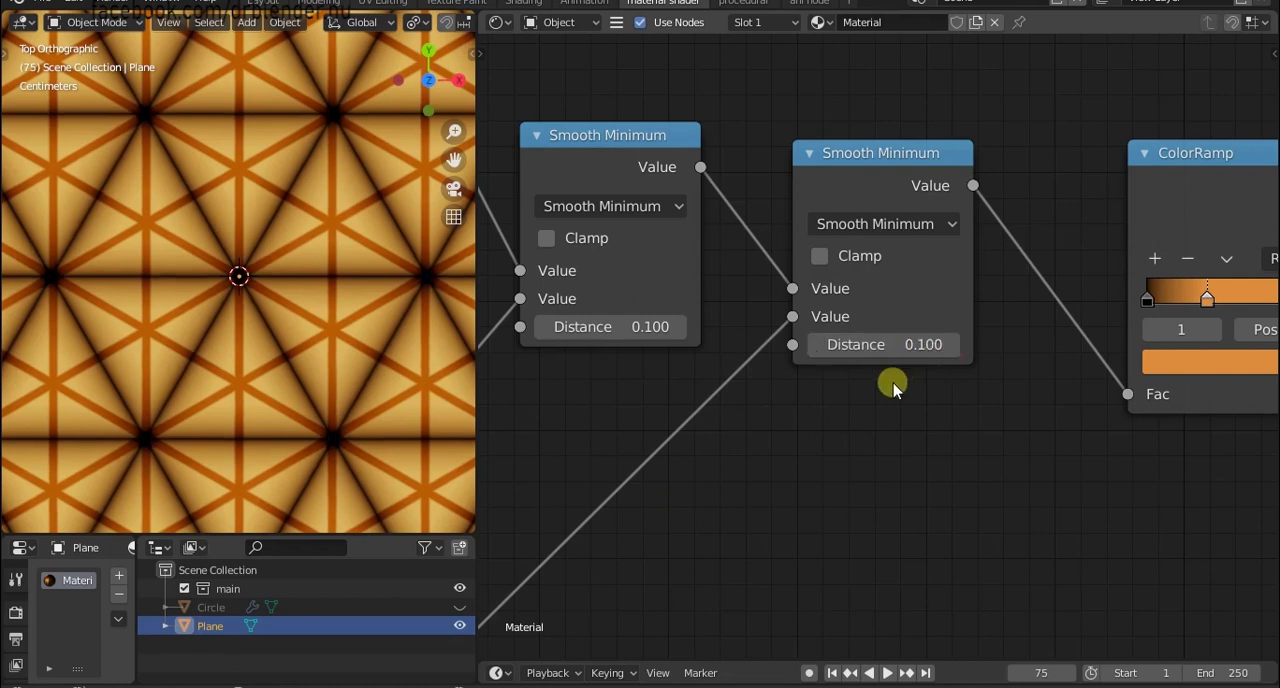
Examine the smoothed triangle pattern on the plane and the nodes leading into the Principled BSDF.
scroll(1060, 550, down, 4)
middle_drag(1220, 571, 997, 497)
scroll(1040, 508, down, 4)
middle_drag(1125, 531, 892, 393)
scroll(1075, 472, down, 4)
middle_drag(993, 478, 867, 432)
scroll(867, 432, up, 2)
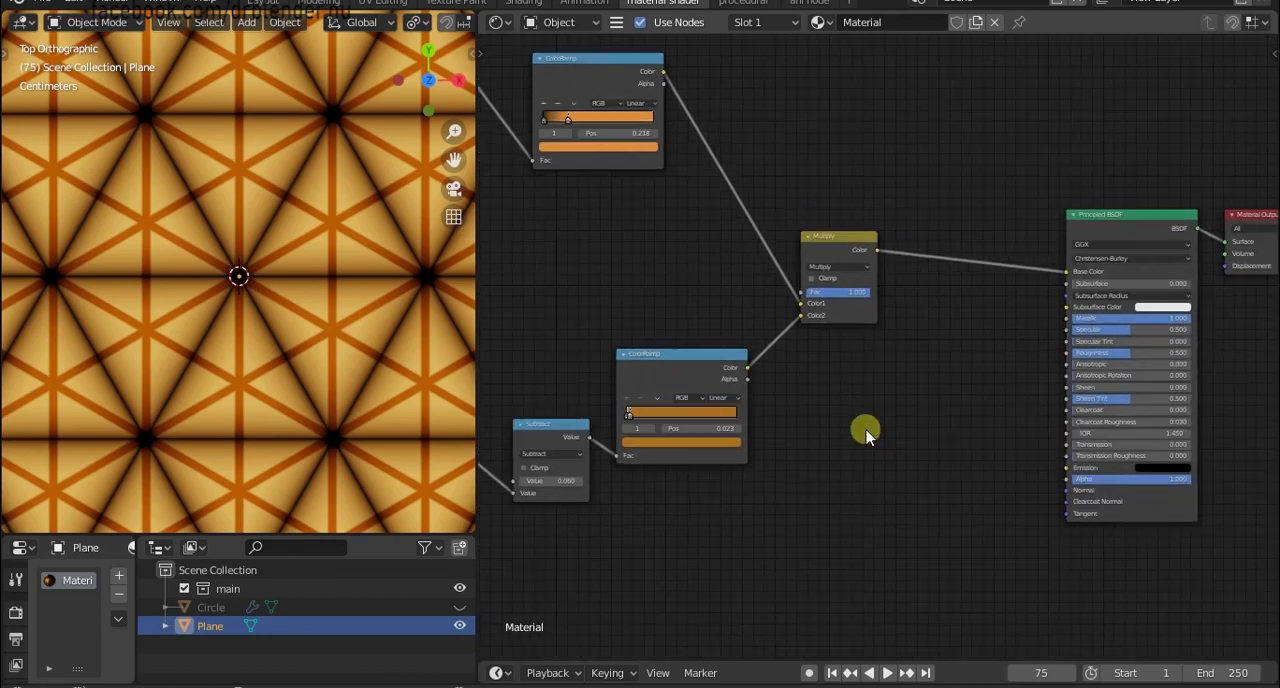
scroll(383, 382, up, 6)
mouse_move(387, 424)
middle_down()
mouse_move(383, 382)
mouse_move(394, 447)
middle_up()
scroll(383, 384, down, 7)
scroll(394, 447, up, 4)
key(KP_7)
scroll(355, 428, down, 2)
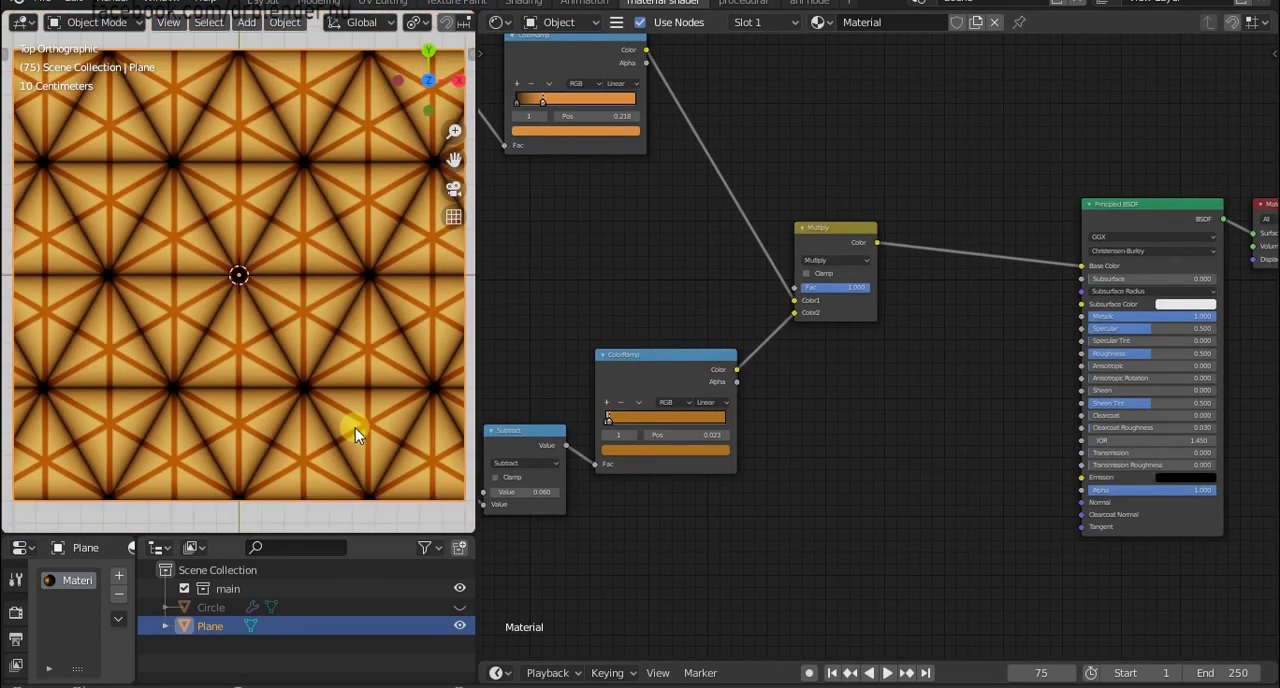
Move the Multiply, Principled BSDF and Material Output nodes upward together to free space beneath them.
scroll(789, 520, up, 1)
middle_drag(789, 520, 872, 487)
scroll(872, 487, down, 1)
middle_drag(929, 403, 851, 466)
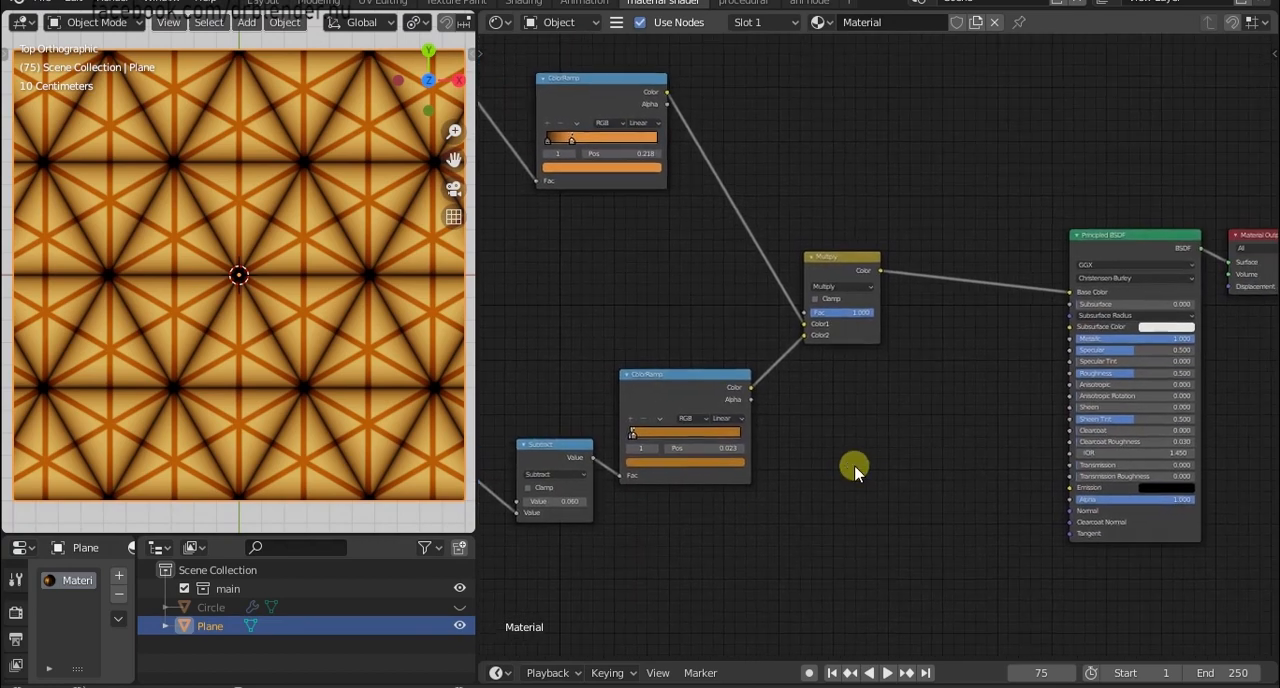
drag(854, 280, 871, 187)
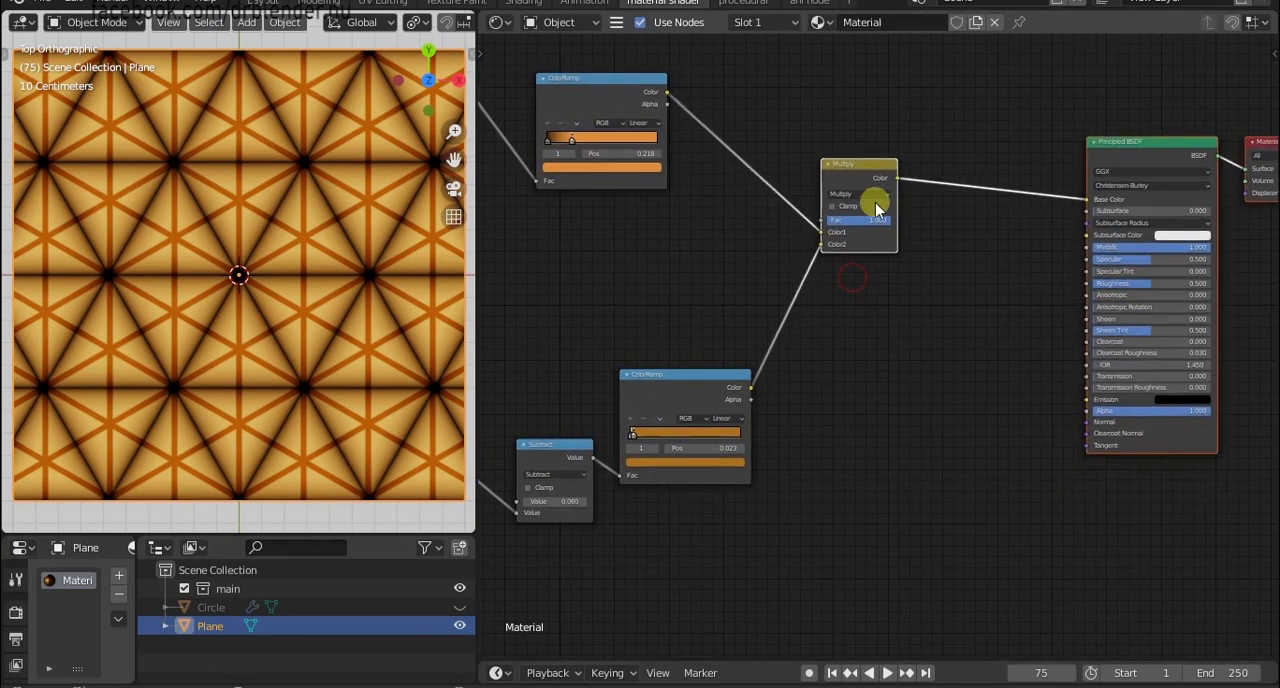
click(912, 434)
Duplicate the Subtract node of the lower chain and place the copy beneath the lower ColorRamp.
middle_drag(772, 512, 860, 456)
drag(730, 343, 776, 249)
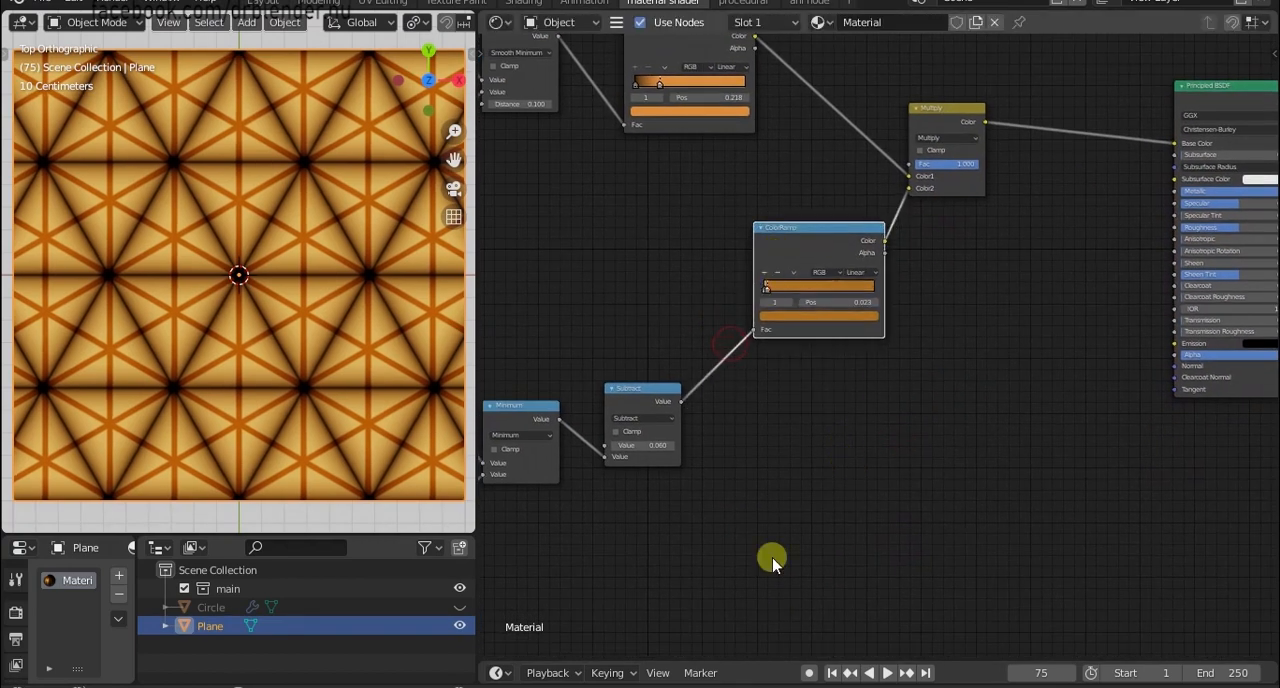
click(657, 411)
key(shift+d)
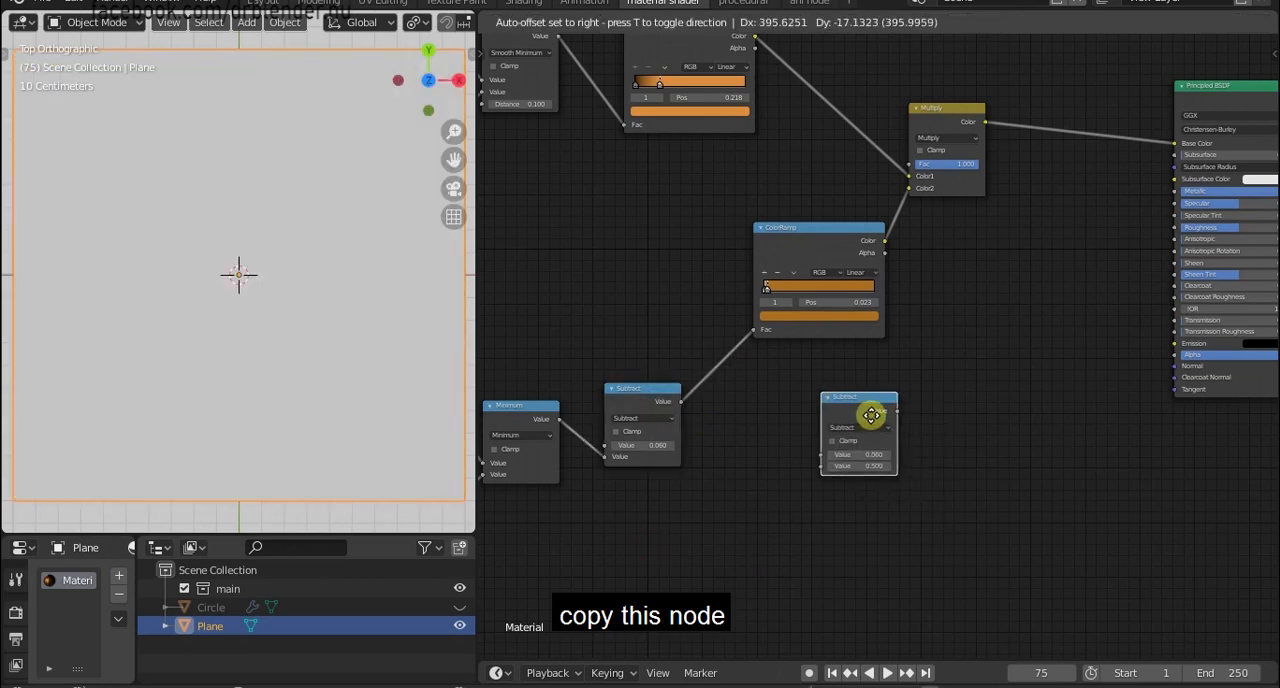
click(871, 421)
middle_drag(836, 405, 867, 492)
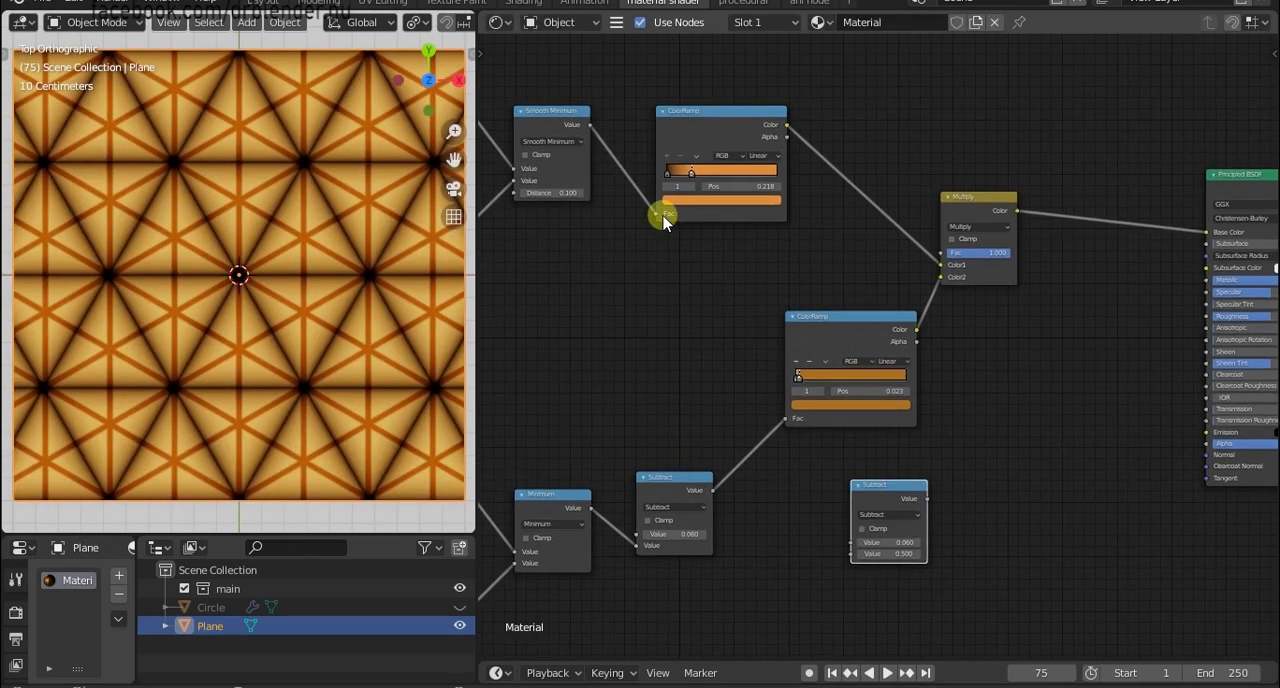
Shift both ColorRamp nodes and the Multiply node together toward the Principled BSDF to widen the gap.
drag(641, 460, 643, 456)
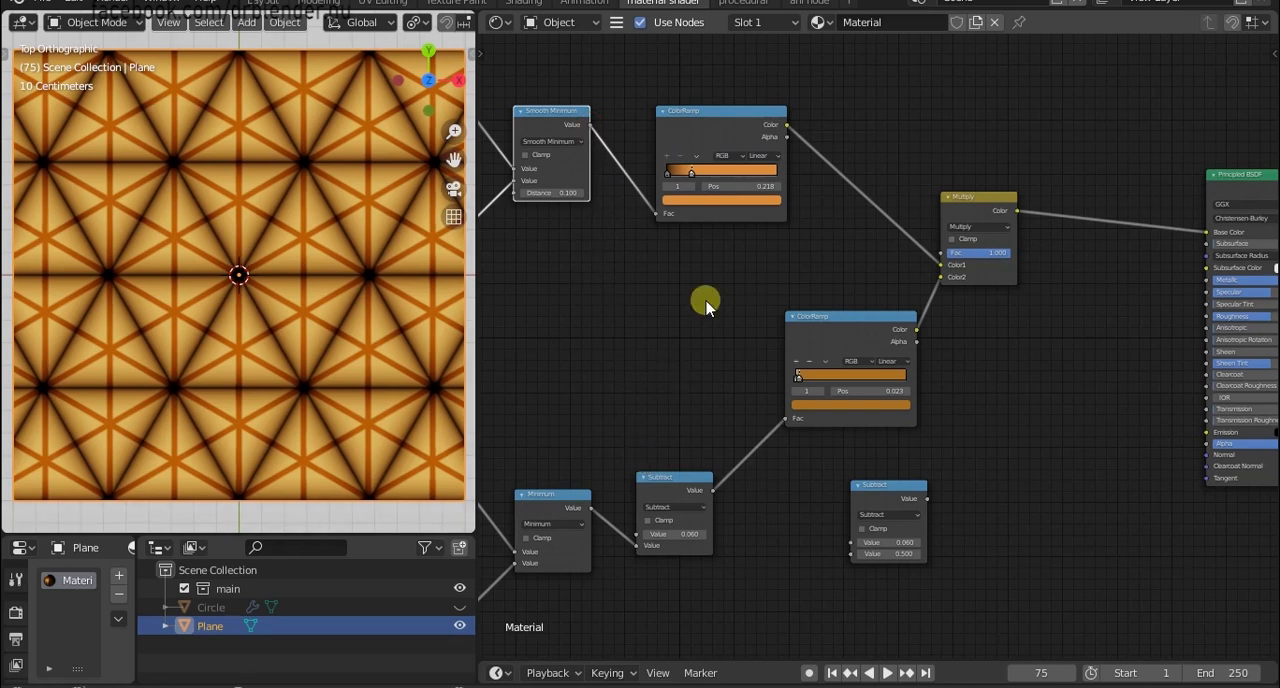
middle_drag(706, 303, 711, 461)
scroll(711, 466, up, 2)
middle_drag(799, 441, 795, 371)
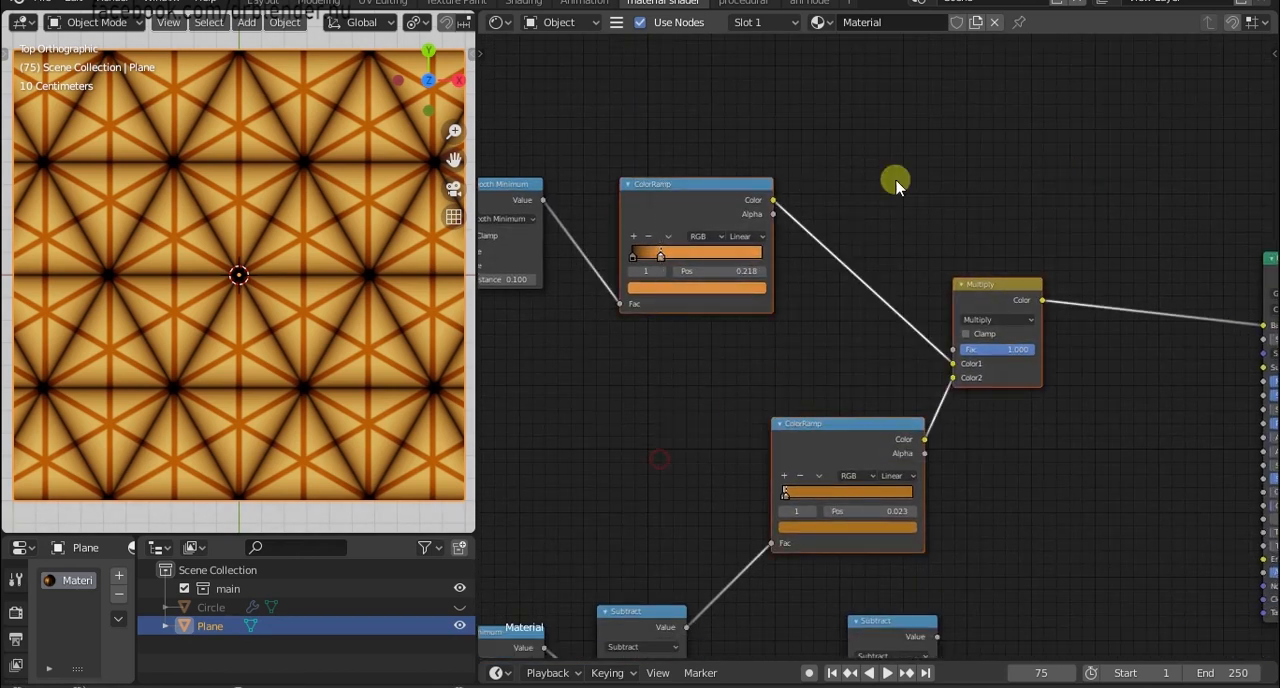
drag(720, 215, 837, 219)
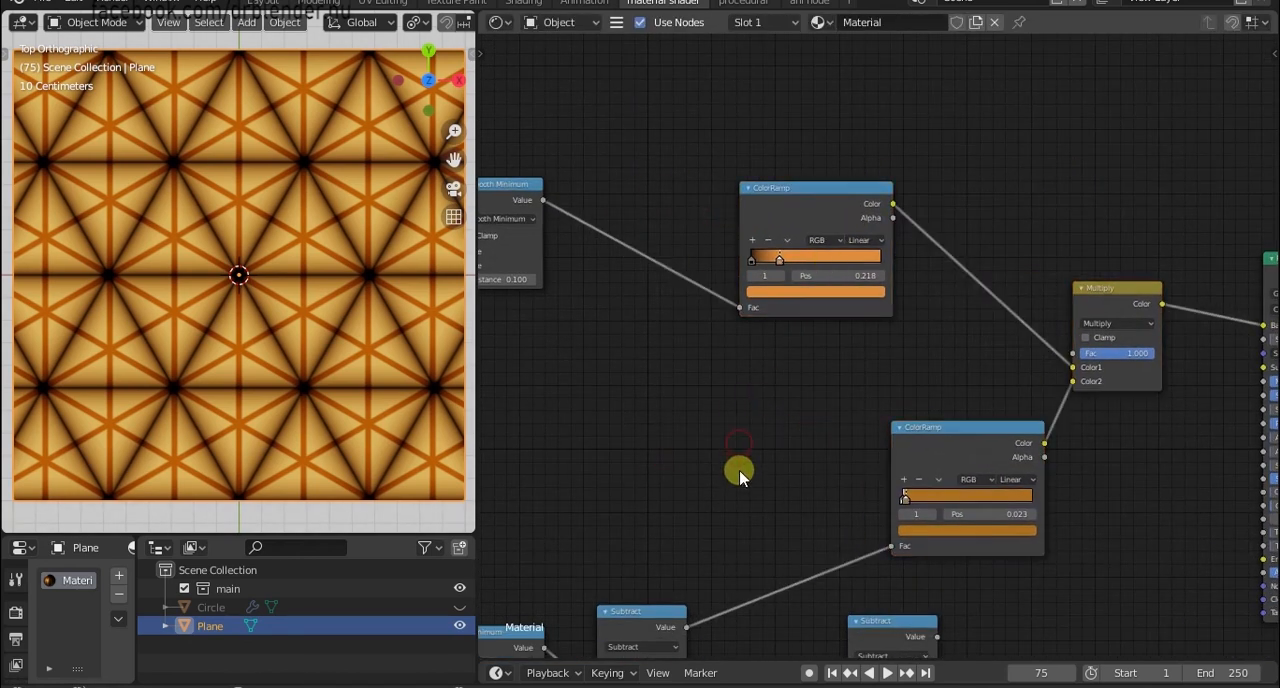
Feed the upper Smooth Minimum and lower Subtract results into the duplicated math node and set its operation to Add.
middle_drag(740, 477, 743, 331)
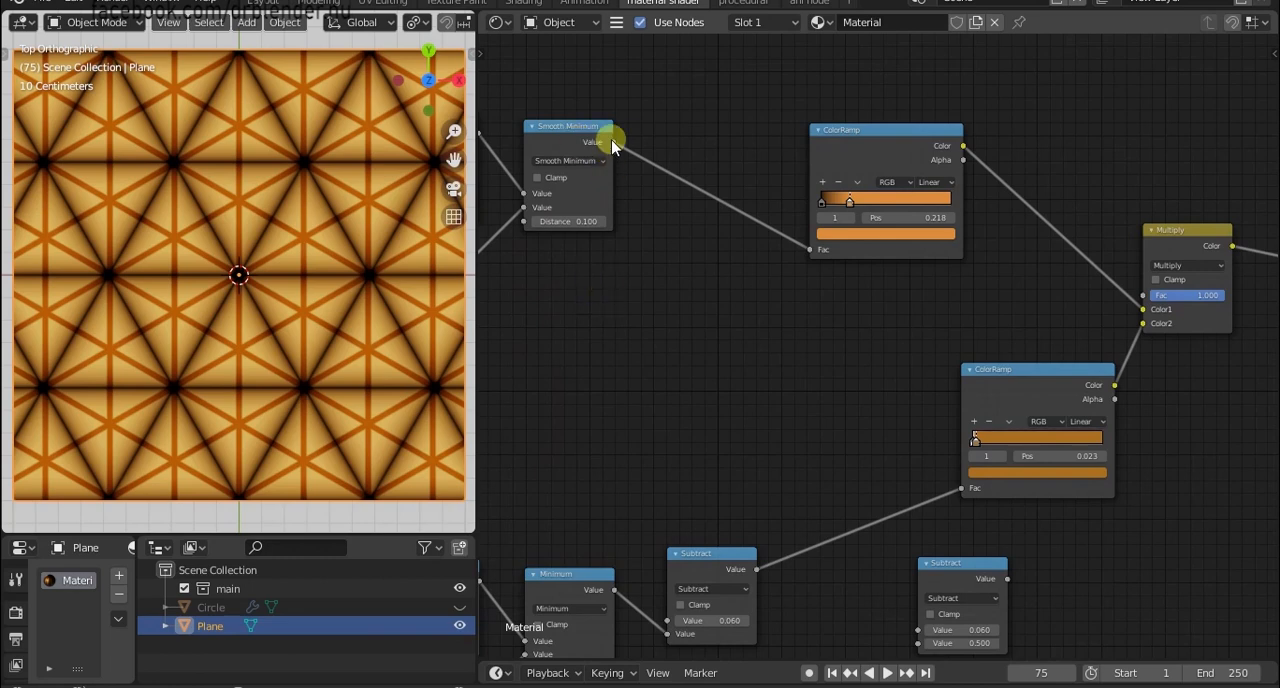
drag(613, 146, 918, 630)
middle_drag(918, 630, 775, 445)
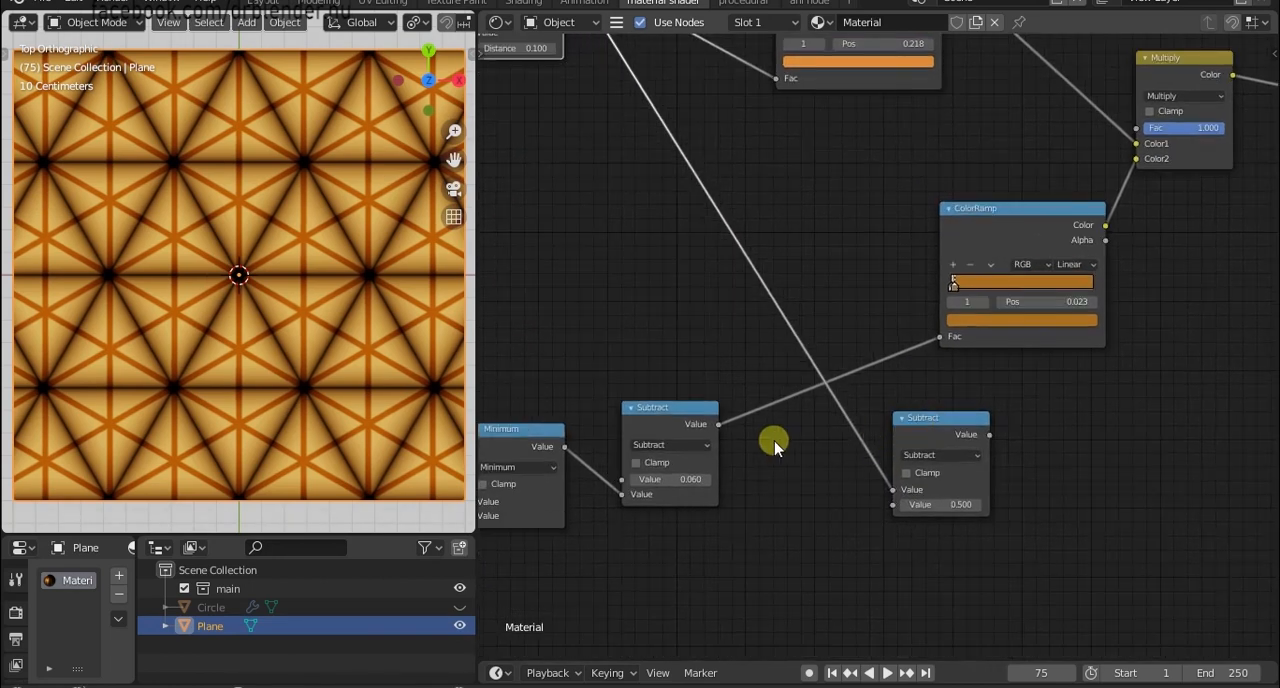
drag(718, 424, 900, 510)
click(921, 455)
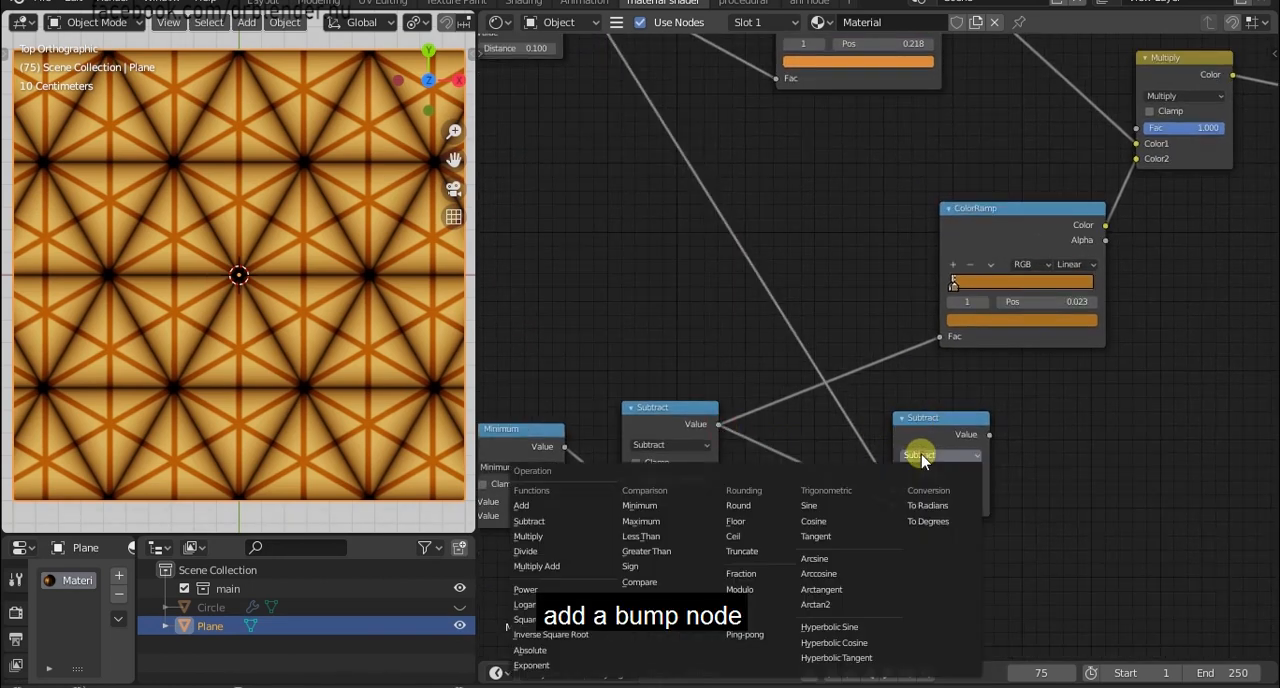
click(583, 510)
Move the Add node closer beneath the ColorRamp and add a Bump node beside it.
middle_drag(1057, 443, 874, 482)
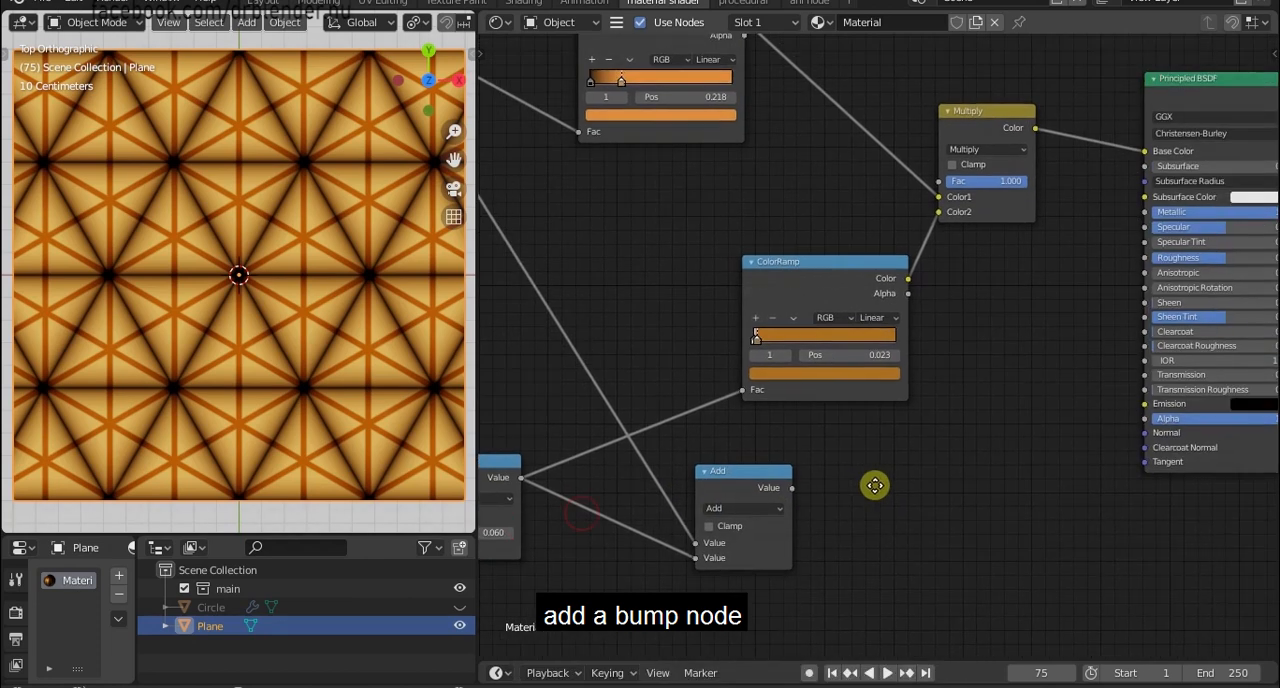
drag(757, 480, 811, 444)
key(shift+a)
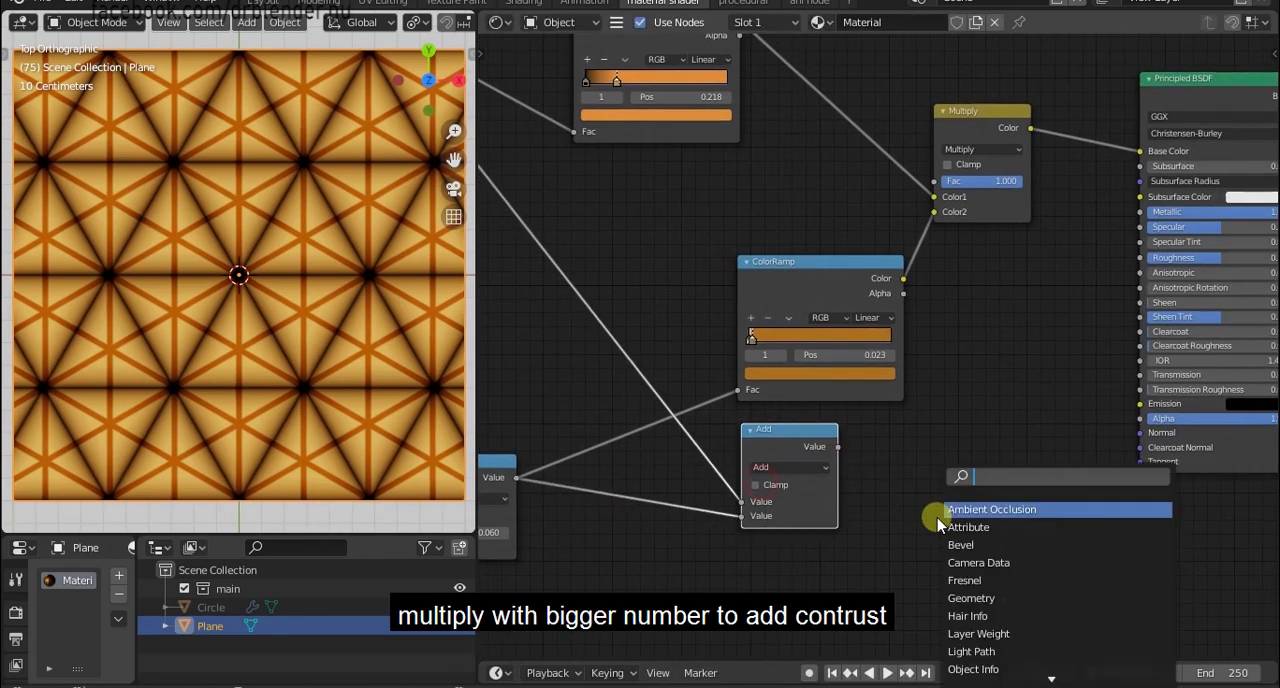
text(bump)
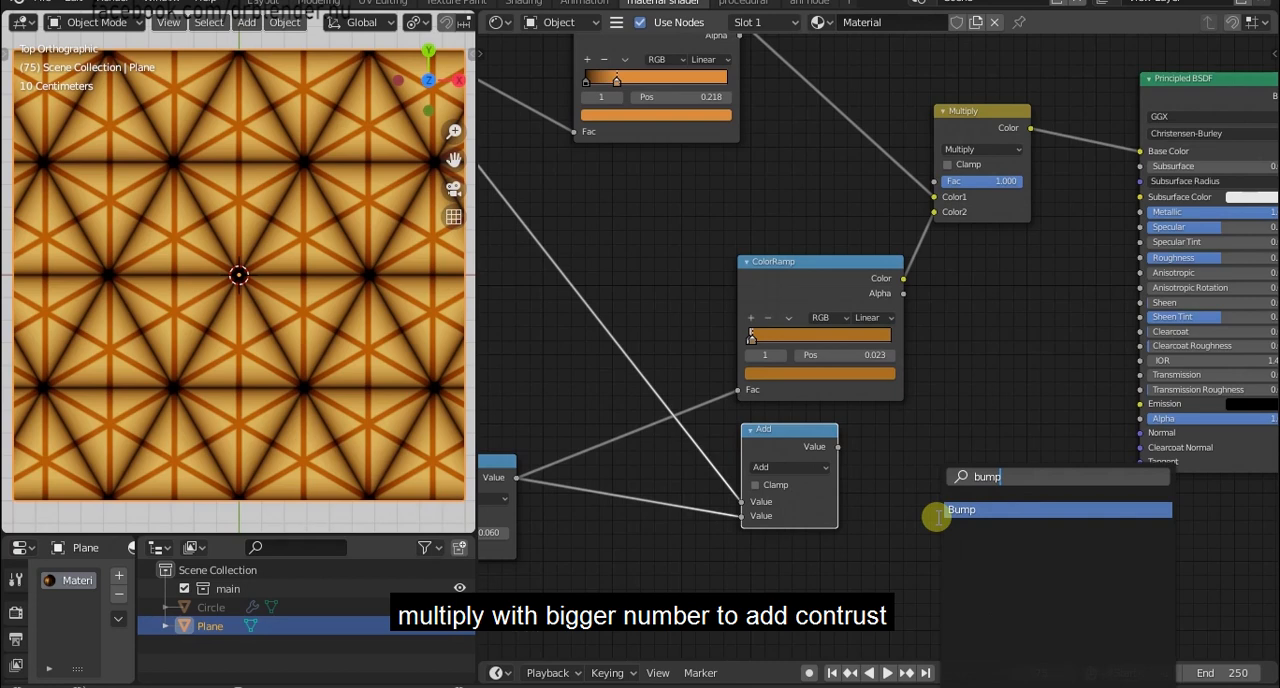
click(955, 510)
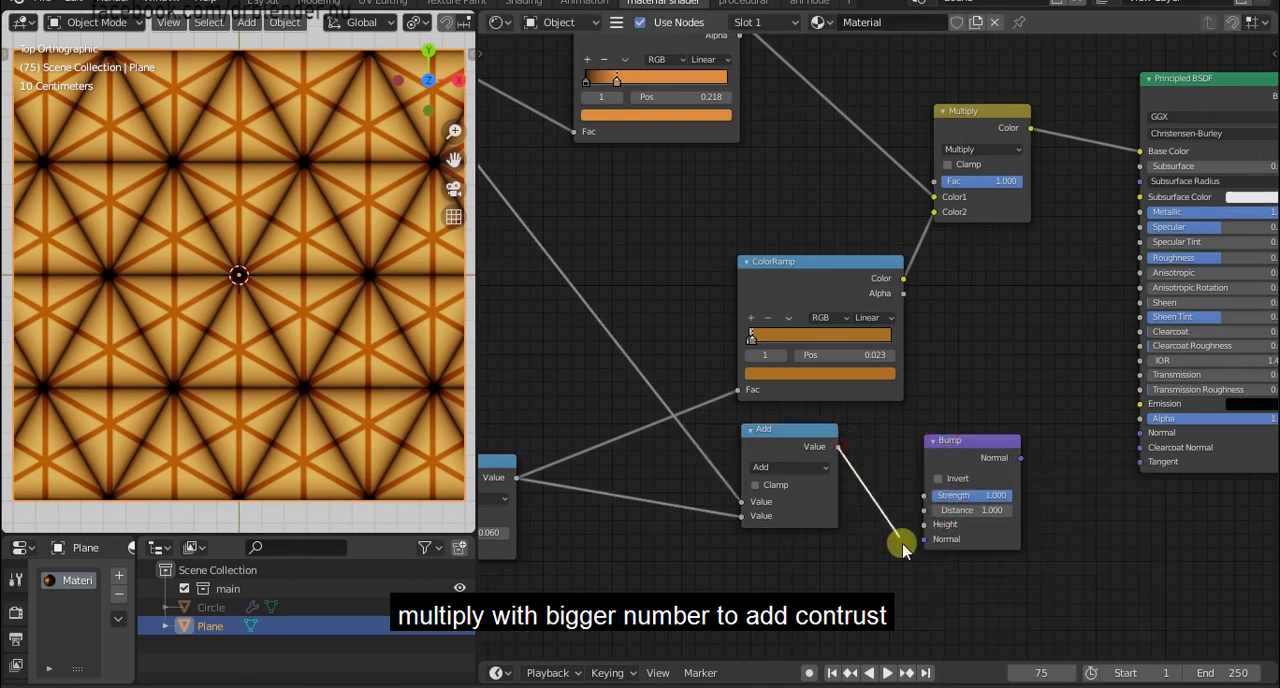
Connect the Add value to the Bump node's Height and the Bump Normal to the Principled BSDF's Normal.
drag(902, 545, 915, 553)
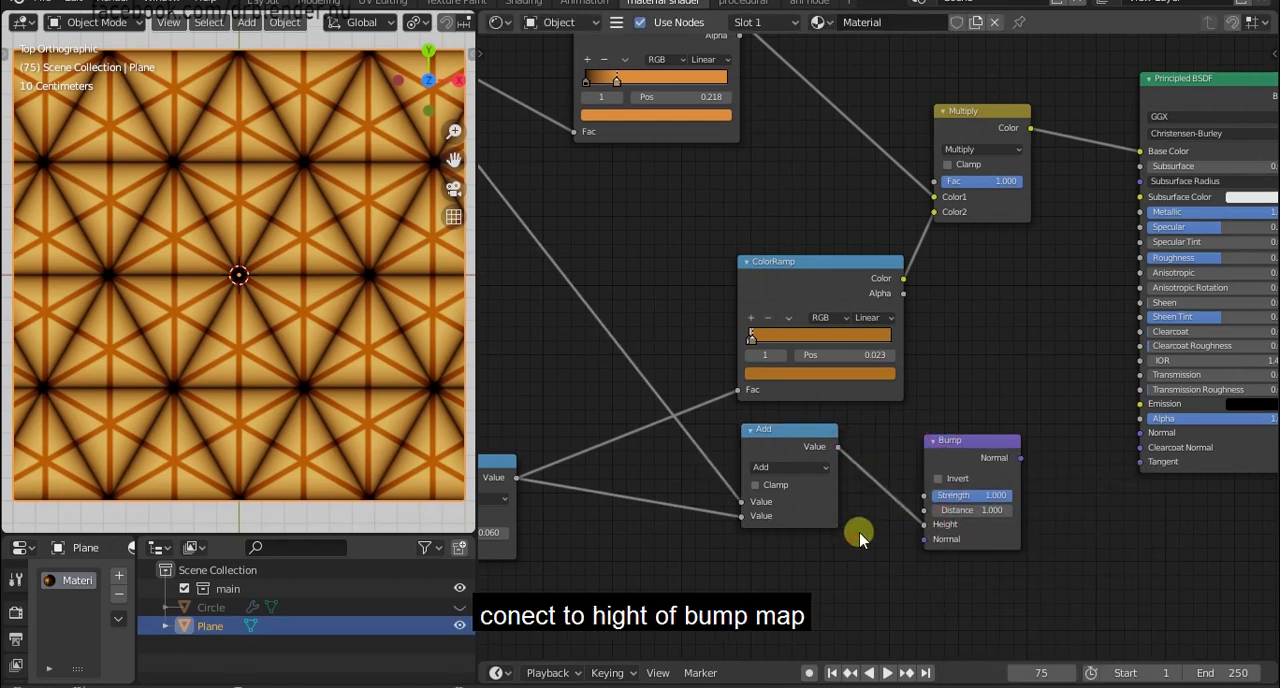
middle_drag(859, 536, 794, 545)
drag(1064, 438, 1074, 442)
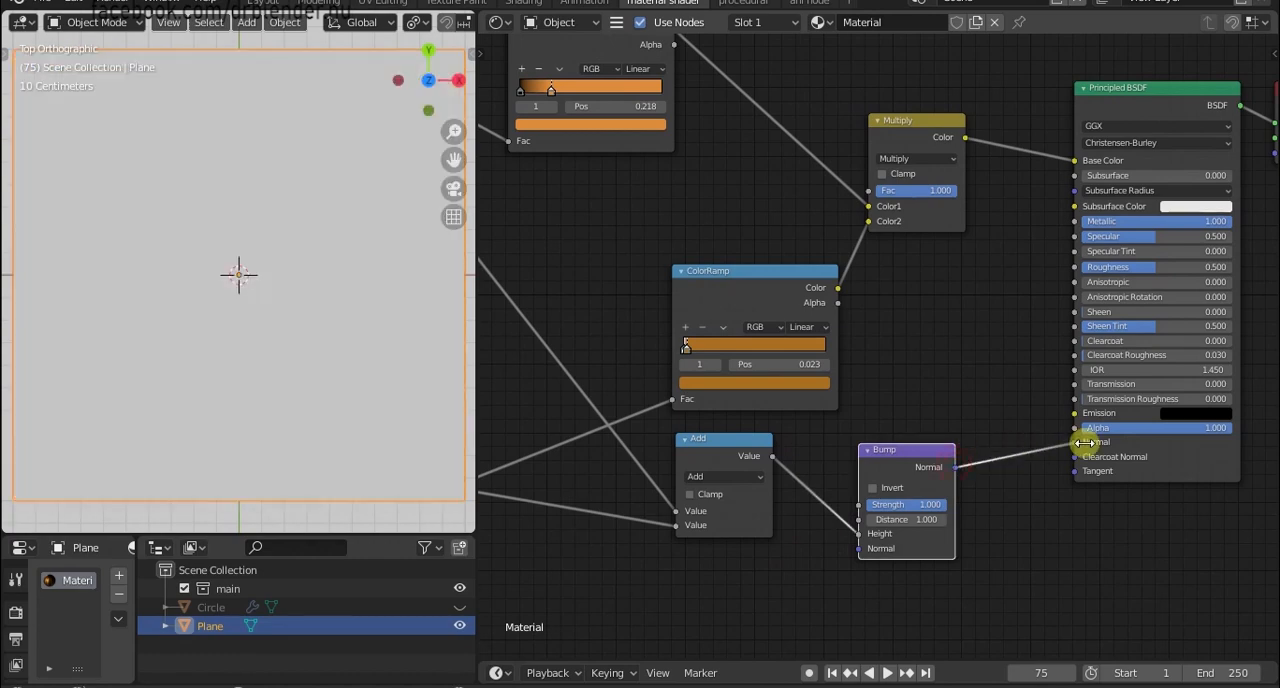
Set the Bump node's Strength to 0.5.
scroll(371, 337, up, 4)
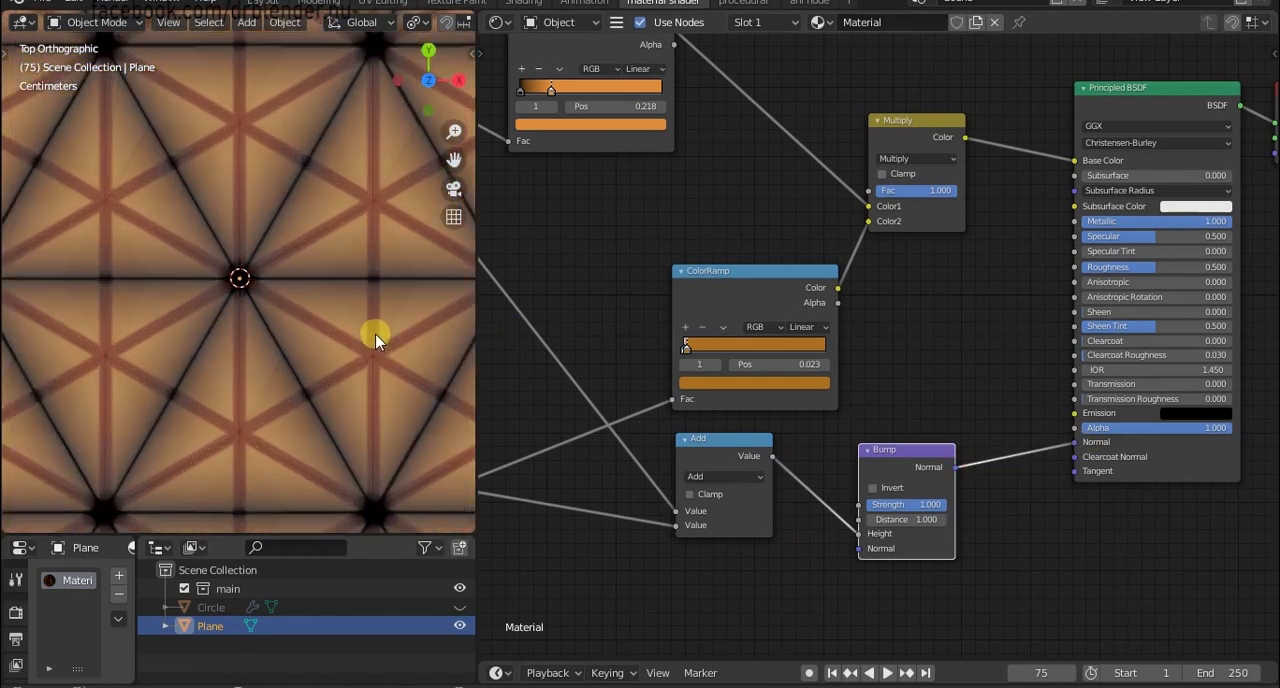
scroll(697, 366, down, 2)
scroll(697, 366, down, 1)
middle_drag(540, 431, 793, 249)
scroll(783, 446, up, 7)
middle_drag(1194, 354, 680, 374)
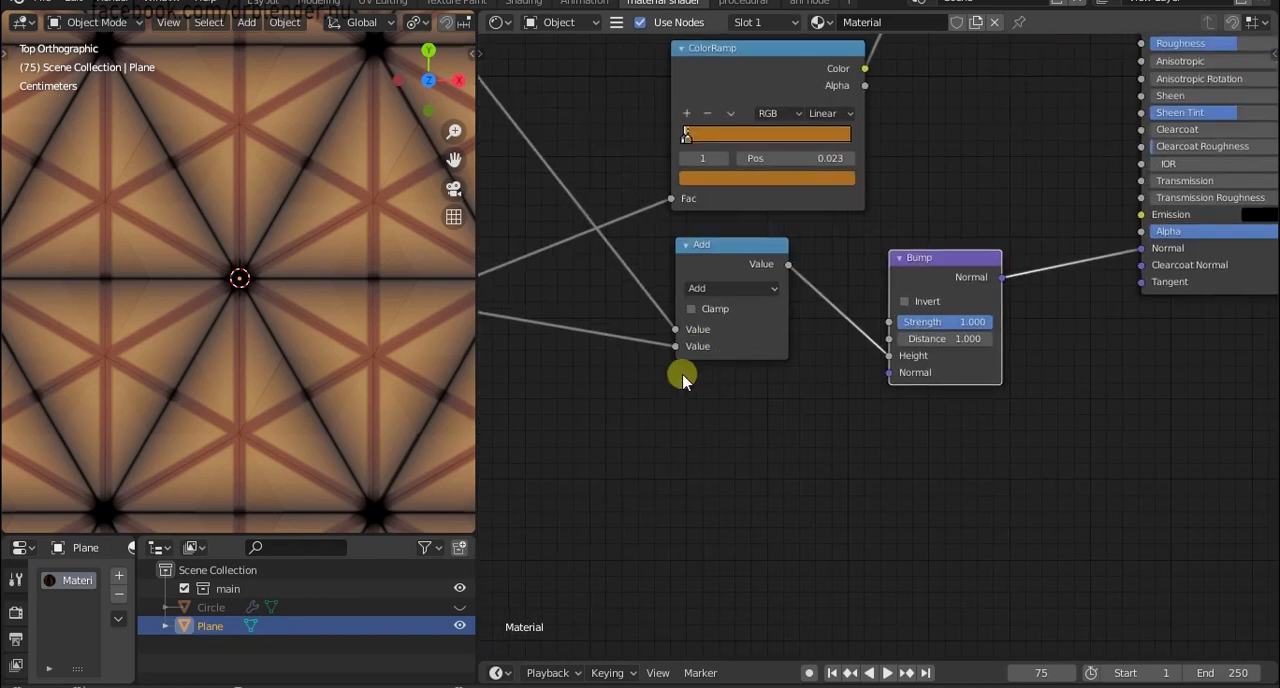
middle_drag(964, 383, 840, 410)
click(838, 351)
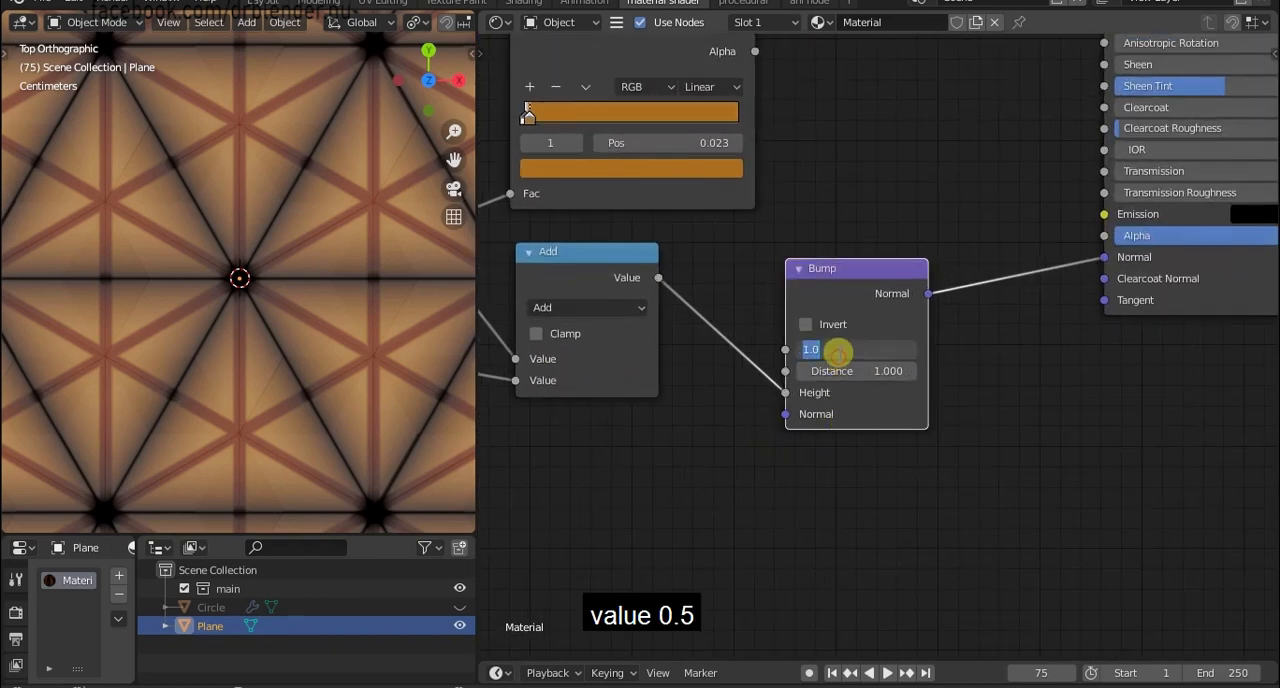
text(0.5)
key(Return)
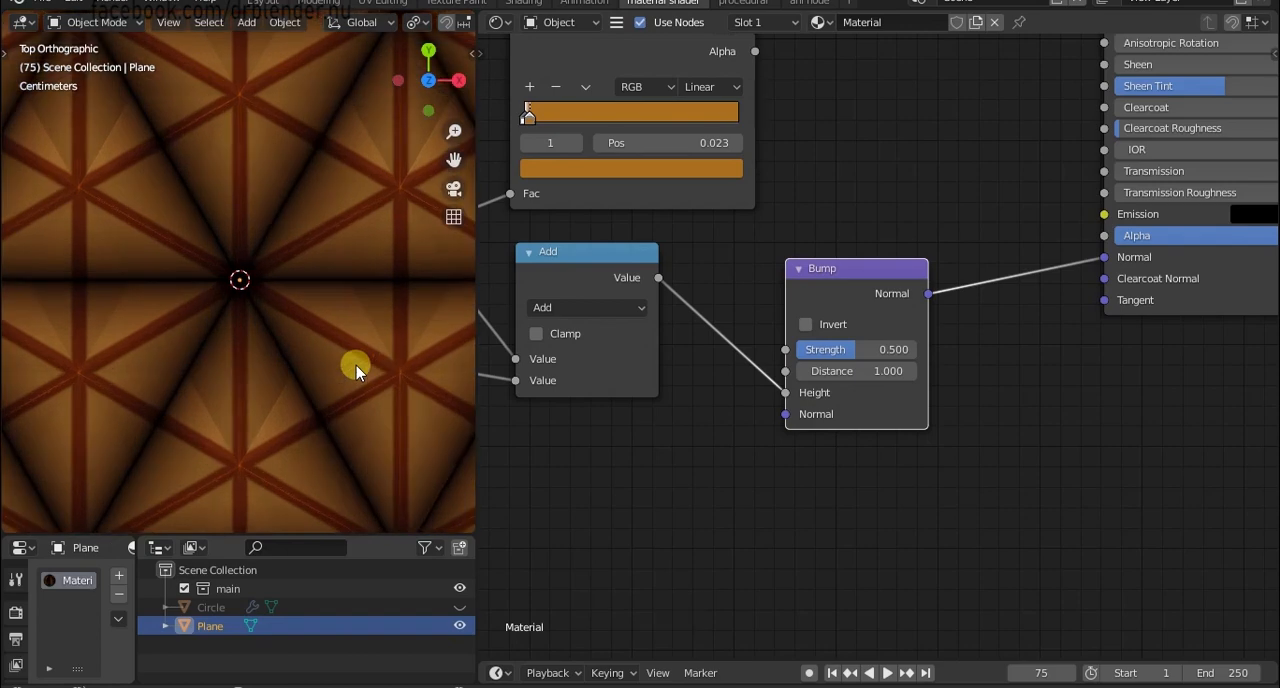
Examine the bumped pattern on the plane and the lower chain of NodeGroup, Minimum and Subtract nodes.
scroll(356, 365, down, 3)
scroll(622, 440, down, 4)
middle_drag(596, 439, 934, 475)
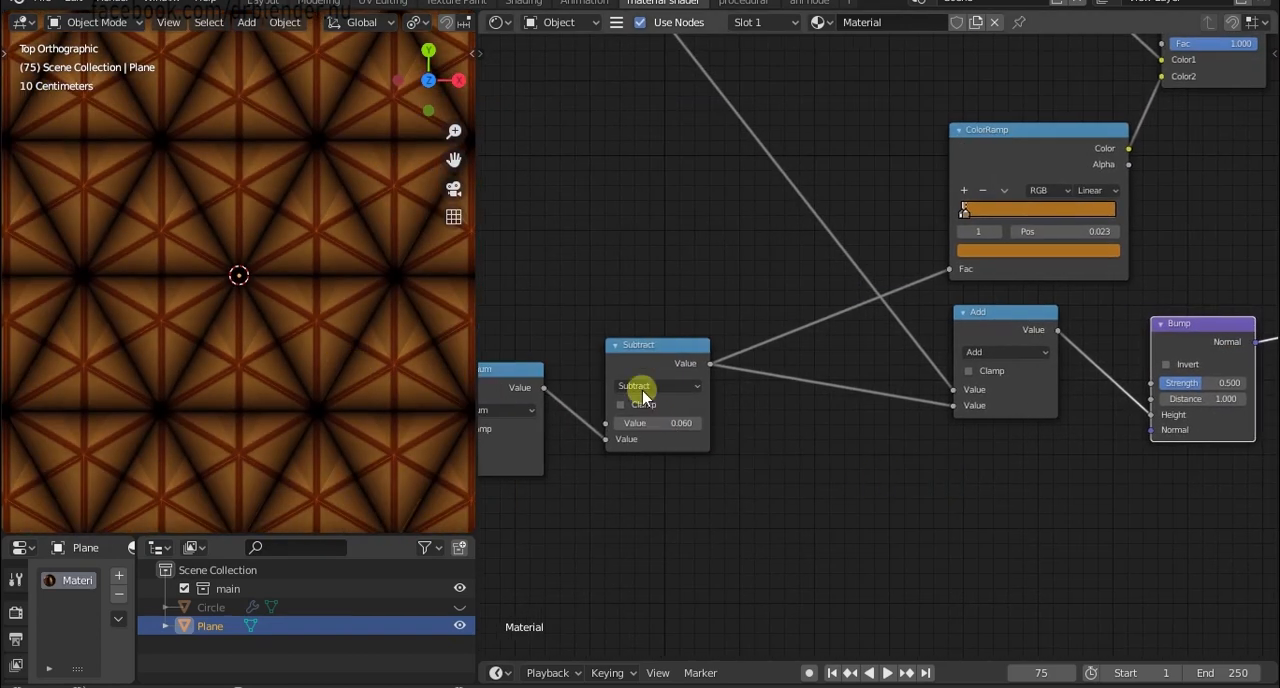
scroll(643, 394, down, 5)
middle_drag(662, 404, 847, 489)
scroll(726, 434, up, 5)
middle_drag(734, 368, 789, 240)
middle_drag(821, 464, 802, 352)
scroll(297, 329, up, 5)
shift+middle_drag(297, 334, 300, 226)
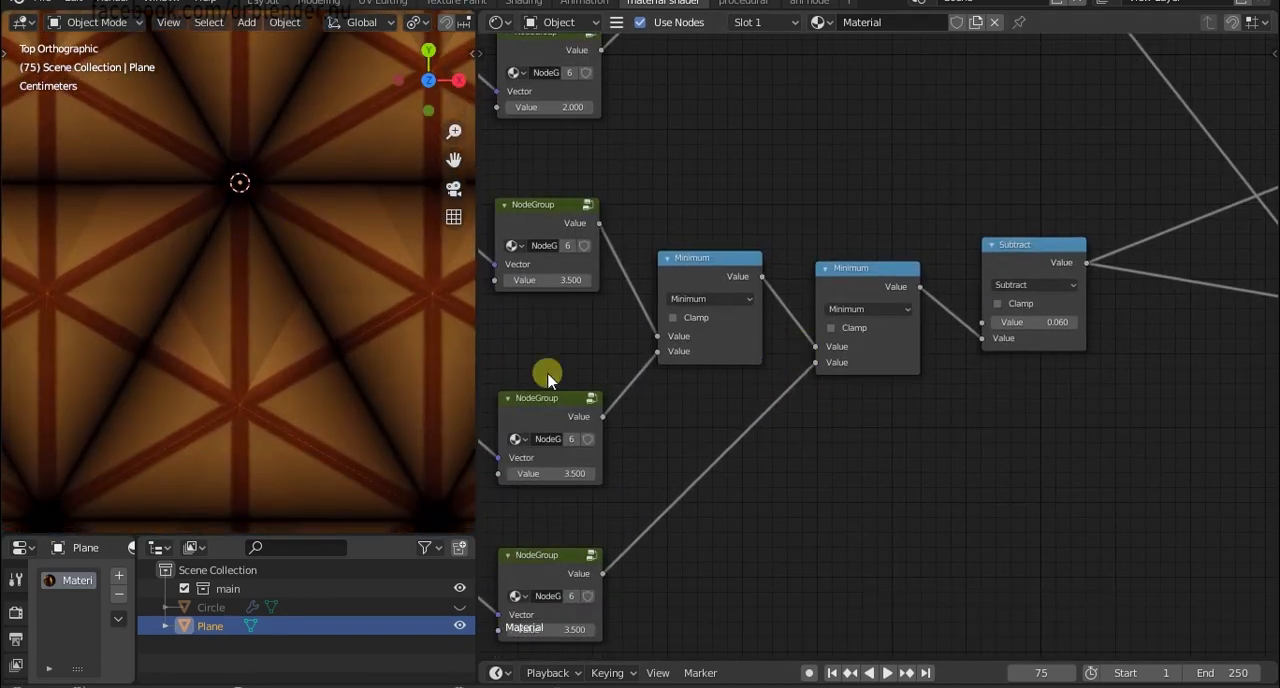
middle_drag(582, 432, 769, 374)
scroll(1066, 371, down, 1)
Insert a Map Range node into the link between the lower Subtract node and the Add node.
middle_drag(1066, 371, 757, 406)
mouse_move(948, 435)
middle_down()
mouse_move(843, 431)
mouse_move(746, 460)
middle_up()
key(shift+a)
text(s)
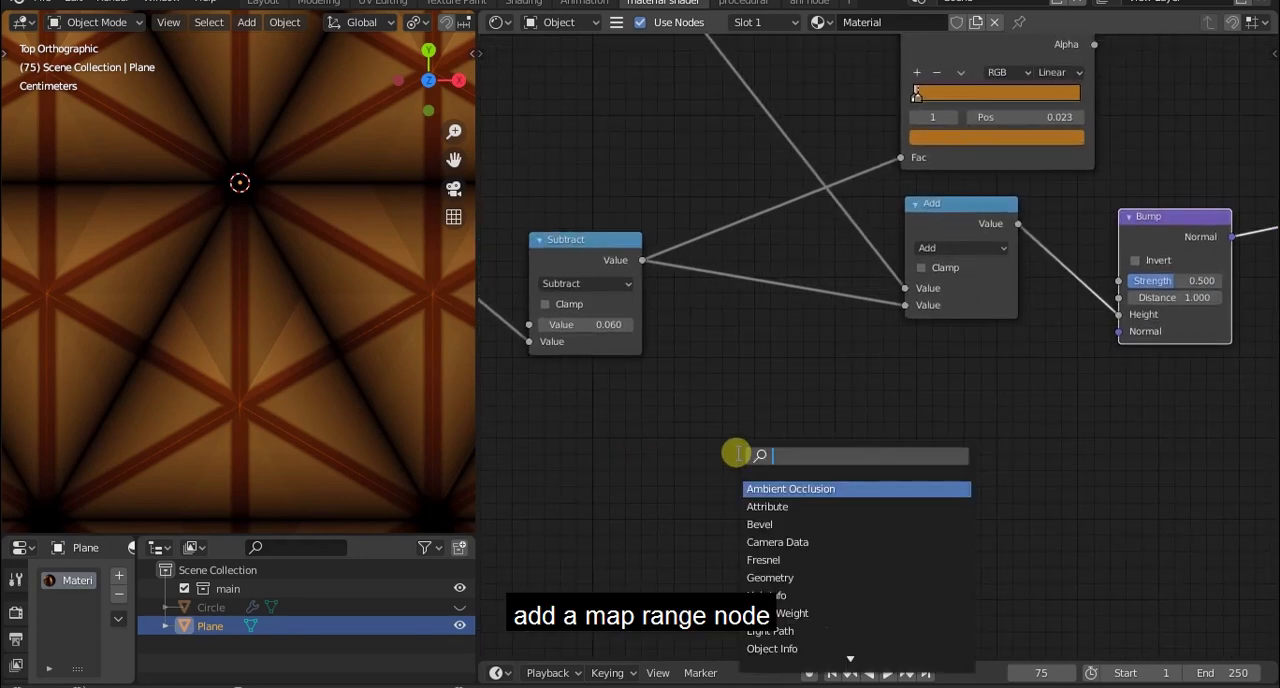
text(map)
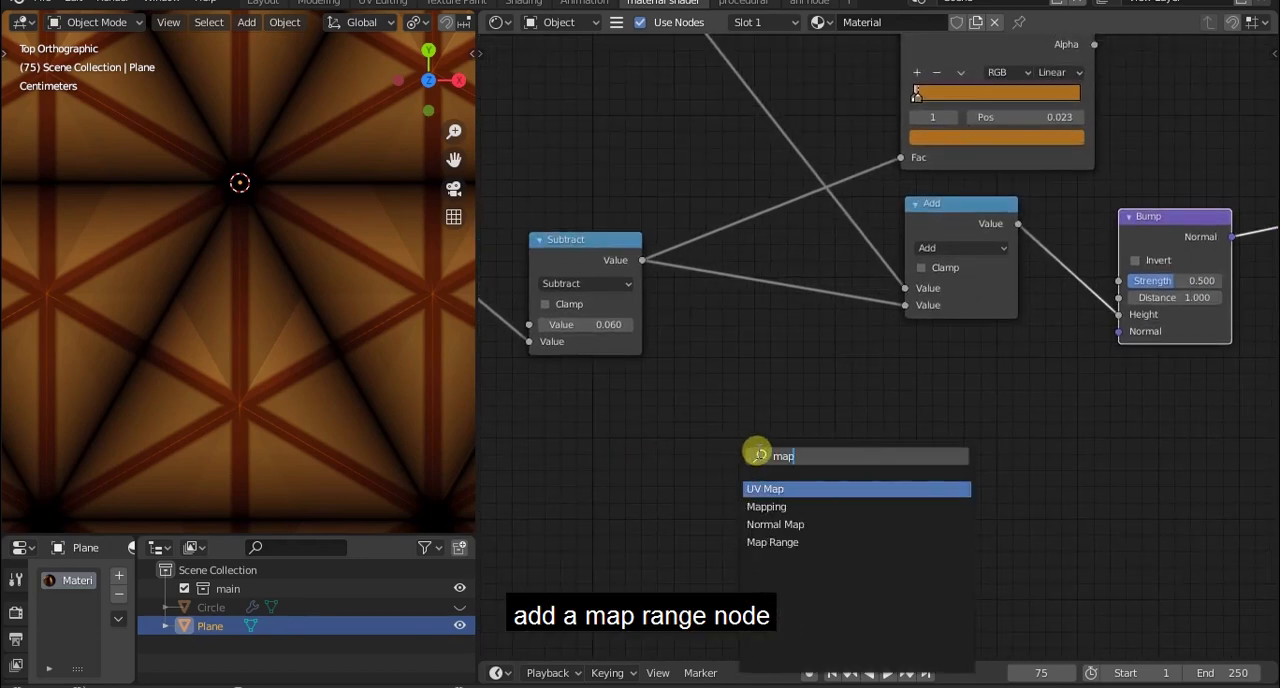
click(815, 542)
click(820, 357)
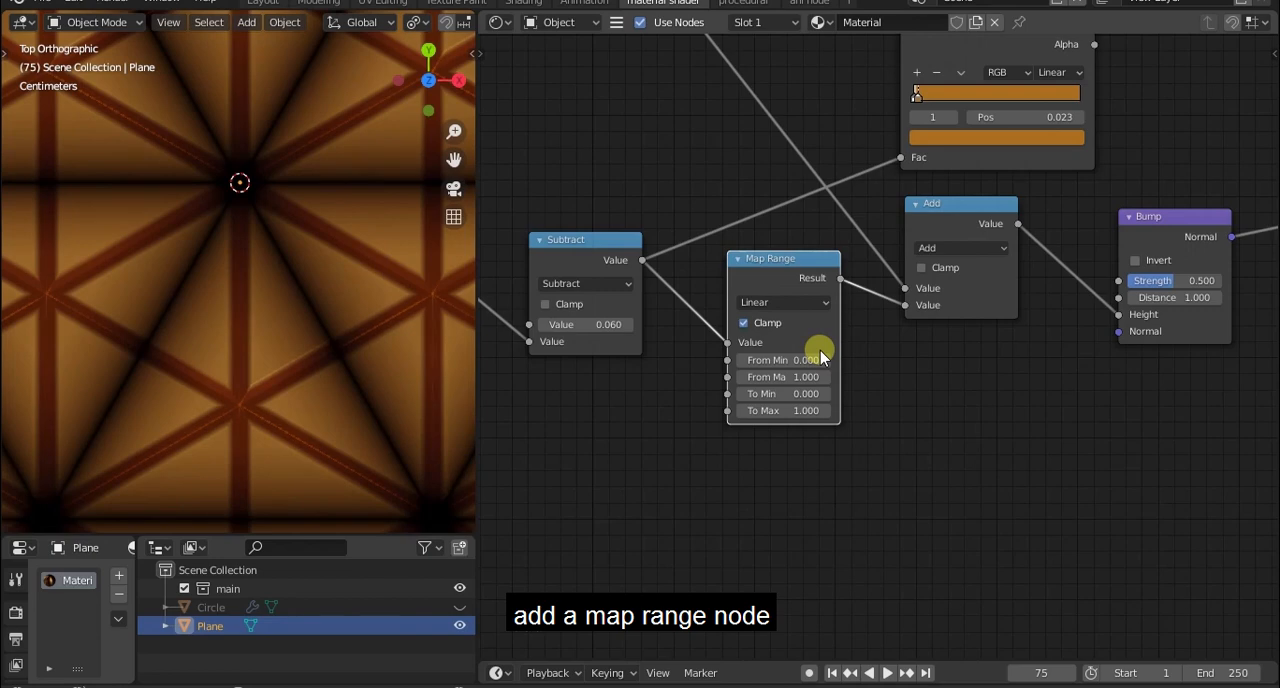
Set the Map Range node's From Max to 0.1 and inspect the stripe edges up close.
scroll(820, 355, up, 1)
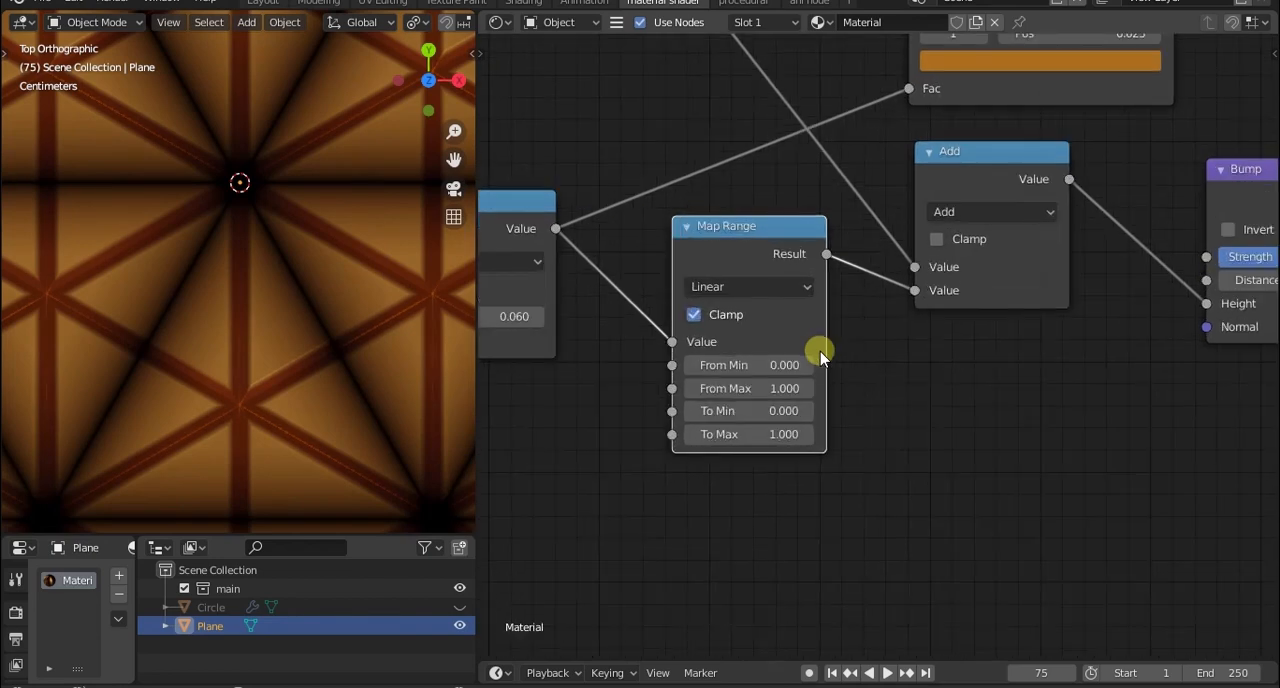
click(779, 388)
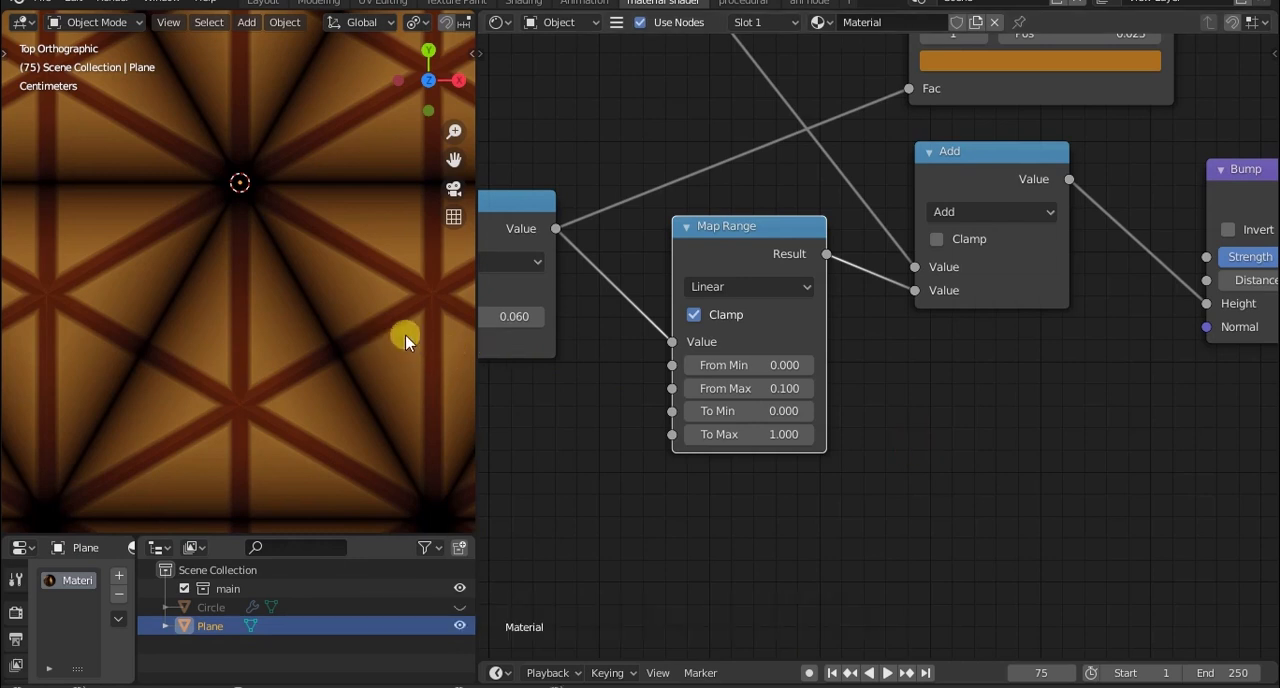
scroll(405, 334, up, 2)
shift+middle_drag(405, 334, 330, 344)
scroll(395, 340, up, 4)
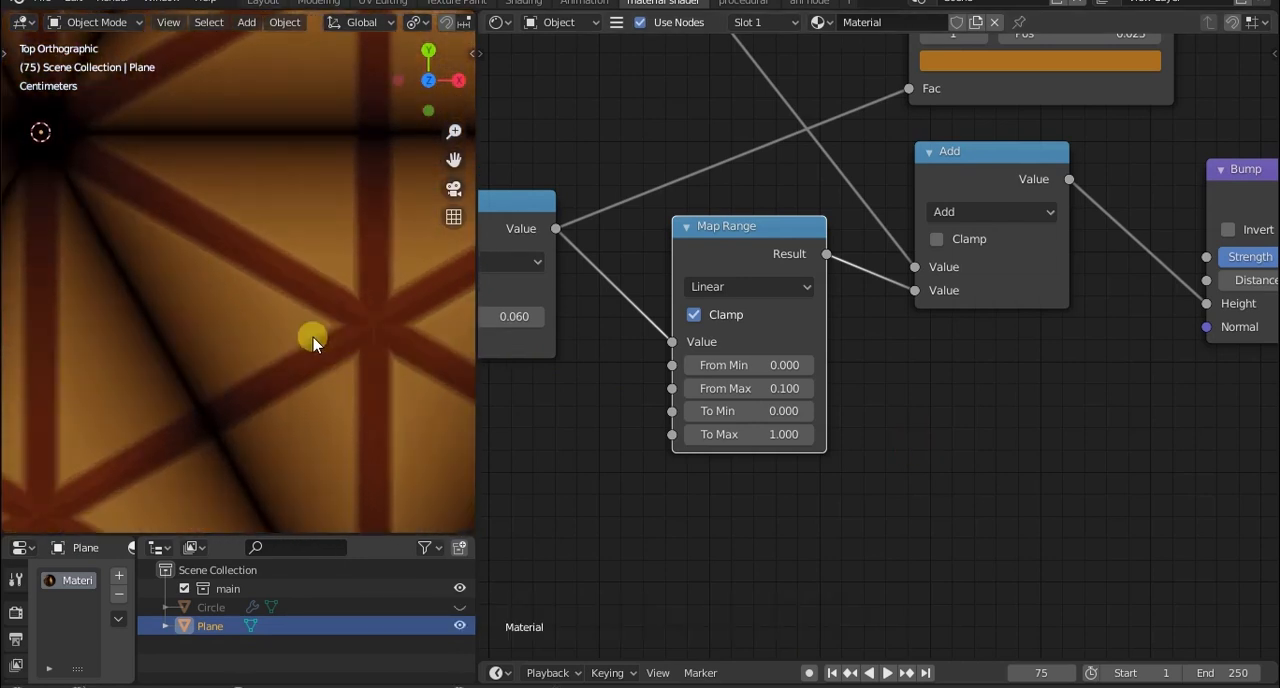
scroll(340, 340, up, 2)
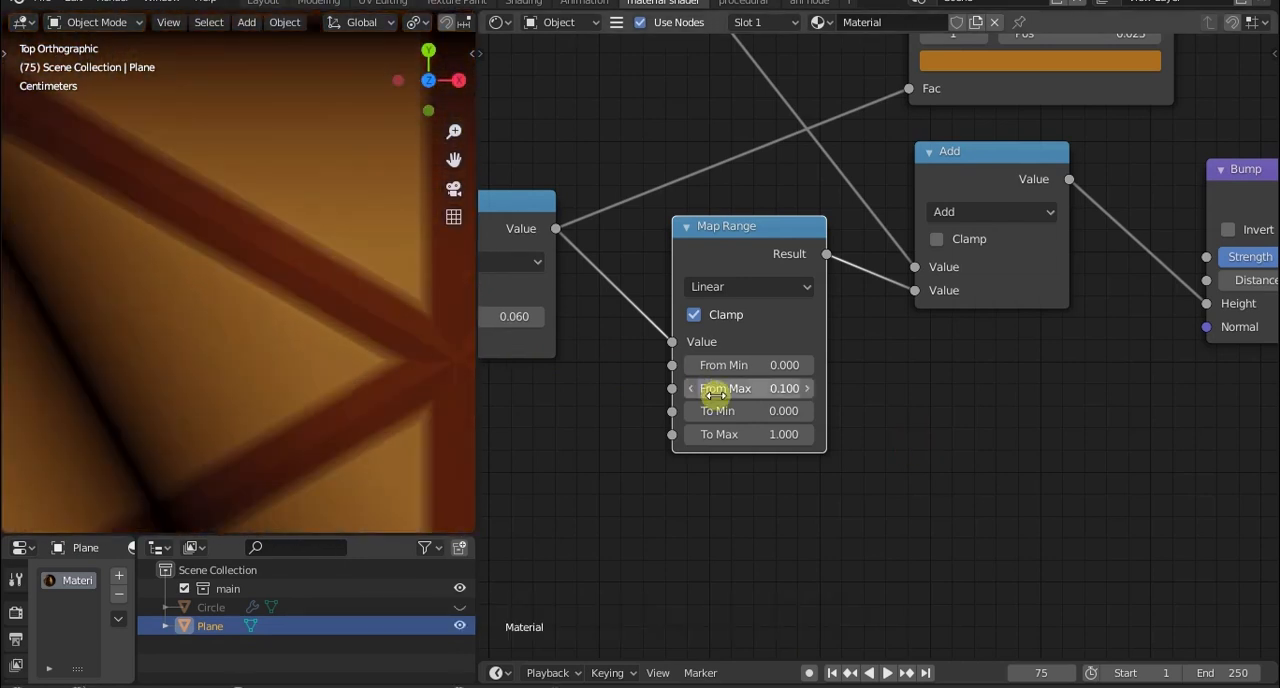
Try Smoother Step interpolation on the Map Range node.
click(742, 287)
click(741, 385)
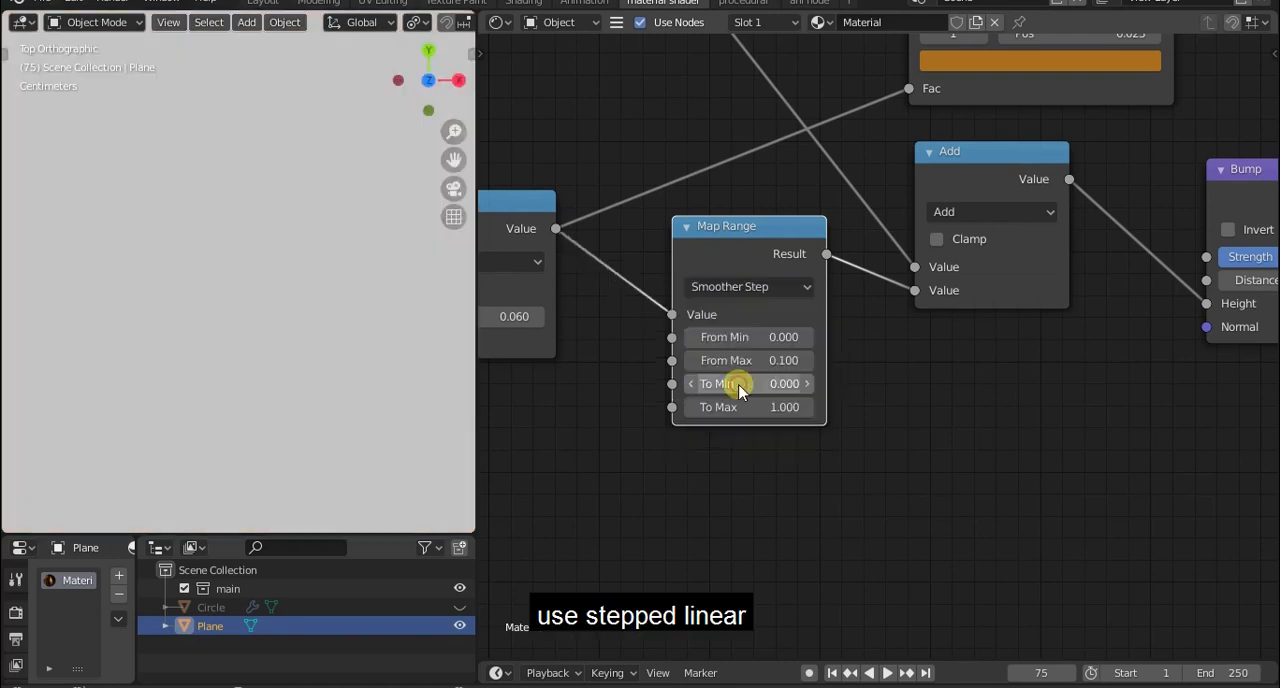
scroll(366, 343, up, 5)
Set the Map Range node's interpolation to Stepped Linear and inspect the stripe relief from a tilted view.
click(695, 287)
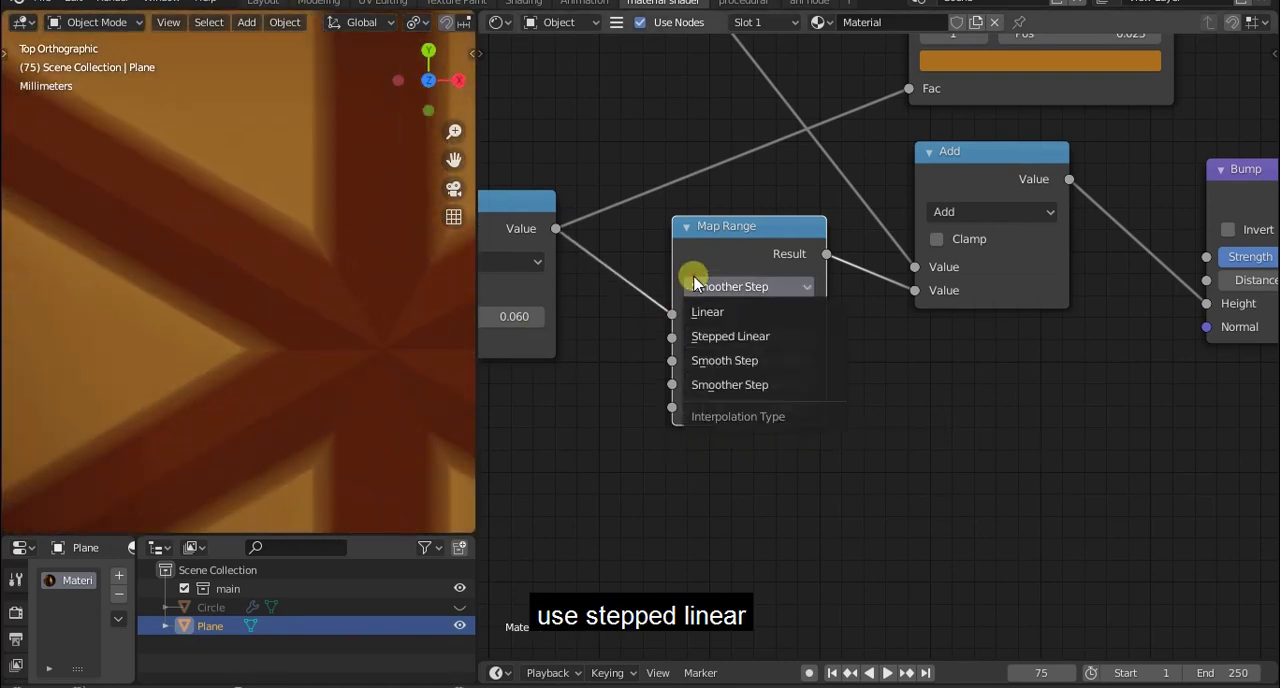
click(714, 334)
scroll(320, 390, down, 2)
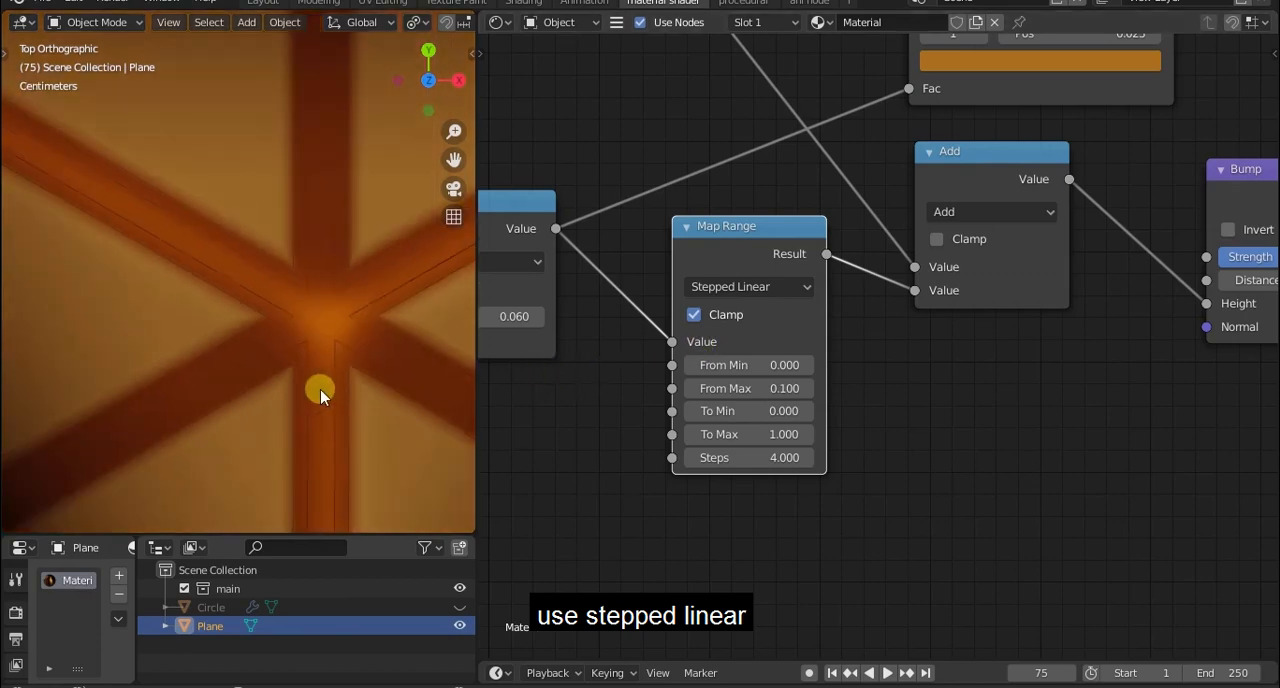
scroll(322, 387, up, 4)
scroll(322, 387, down, 9)
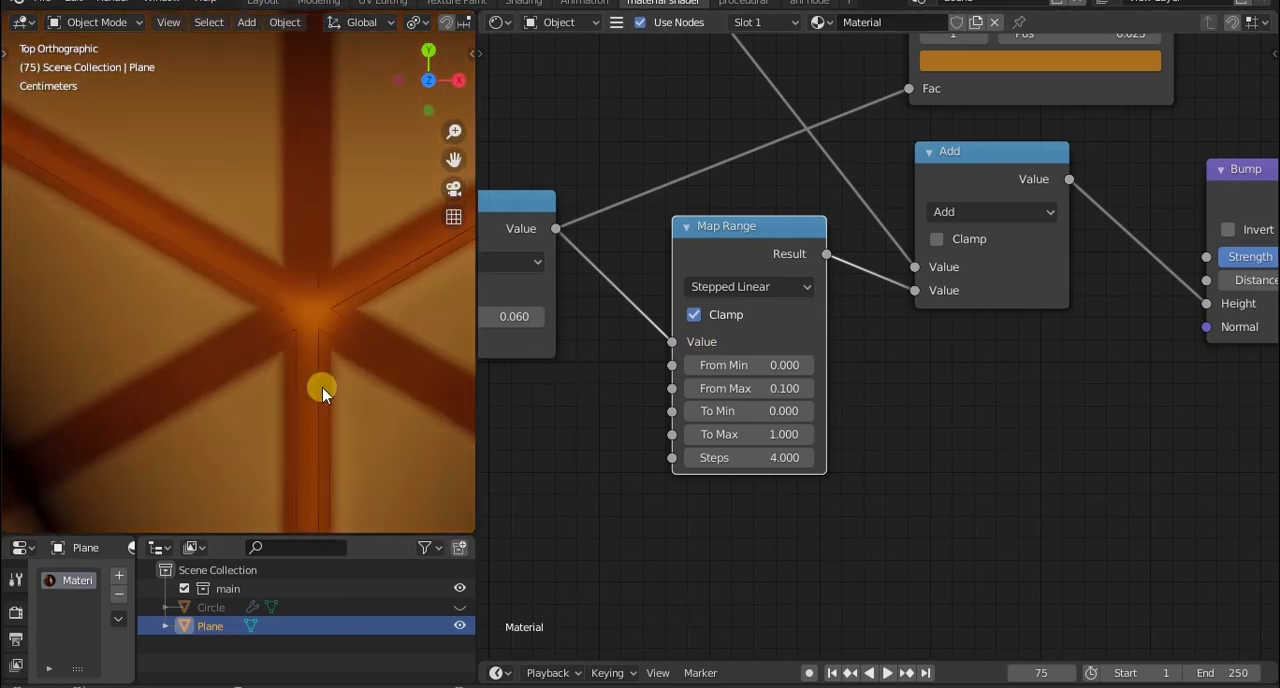
mouse_move(322, 387)
middle_down()
mouse_move(309, 298)
mouse_move(313, 405)
middle_up()
scroll(309, 298, down, 4)
scroll(309, 298, up, 3)
scroll(309, 298, down, 3)
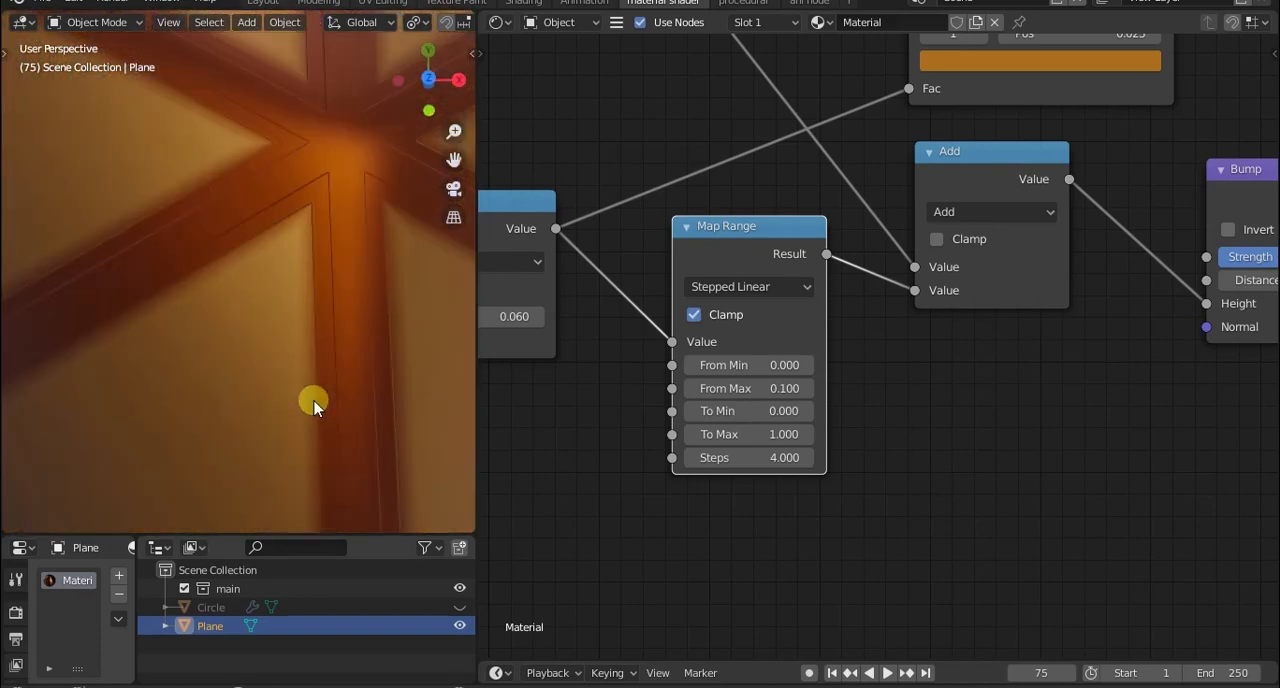
Merge the two links leaving the Texture Coordinate node's Object output into one shared reroute point.
middle_drag(313, 342, 249, 406)
scroll(306, 363, down, 6)
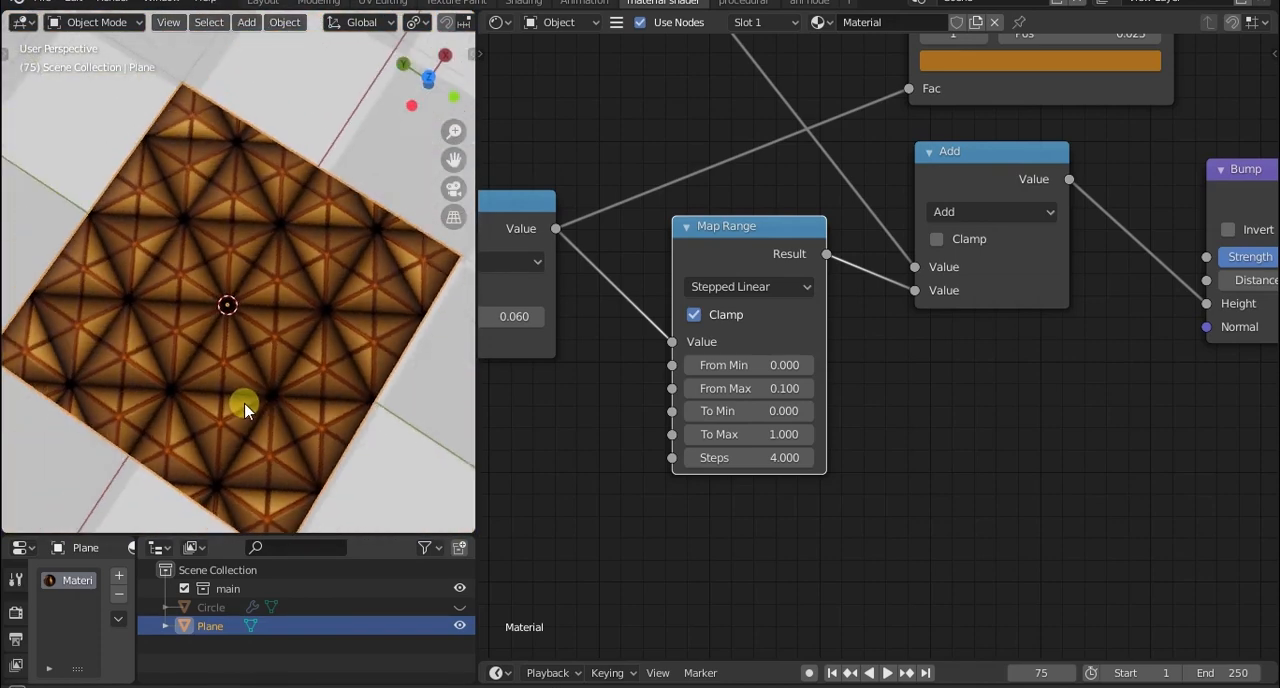
scroll(540, 460, down, 4)
middle_drag(527, 474, 843, 486)
middle_drag(714, 514, 1026, 489)
scroll(728, 524, down, 10)
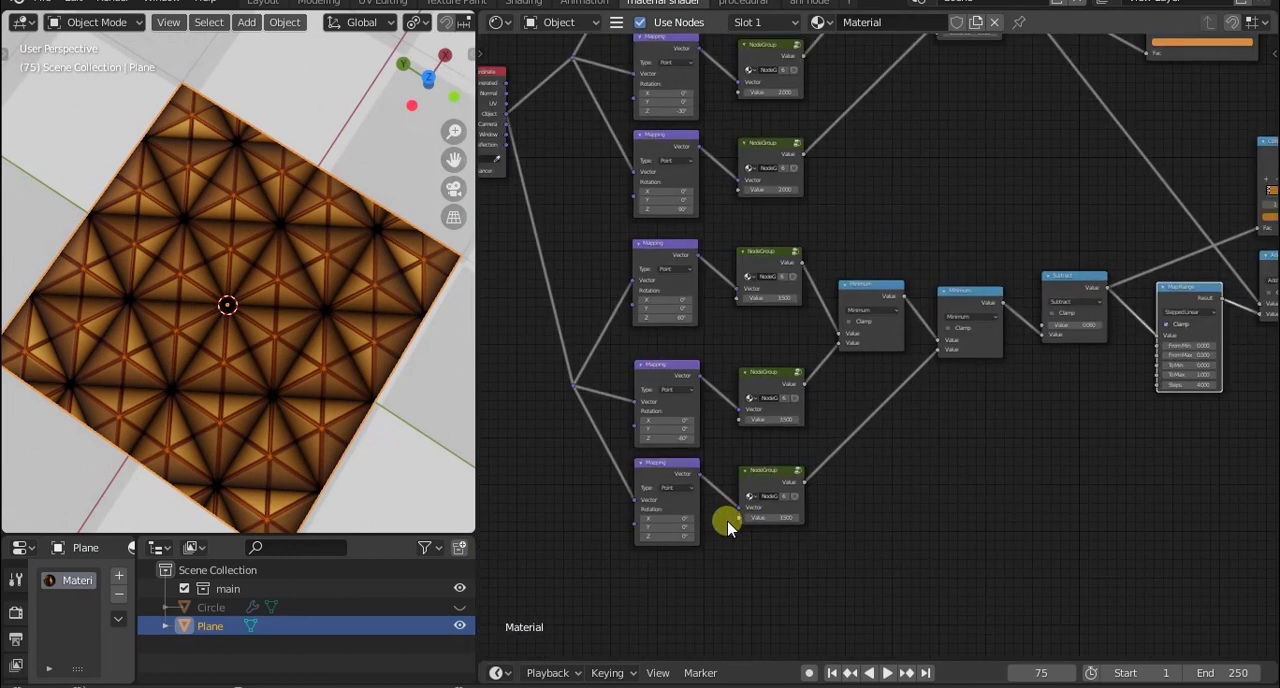
middle_drag(732, 525, 922, 567)
scroll(922, 567, up, 2)
drag(760, 175, 677, 240)
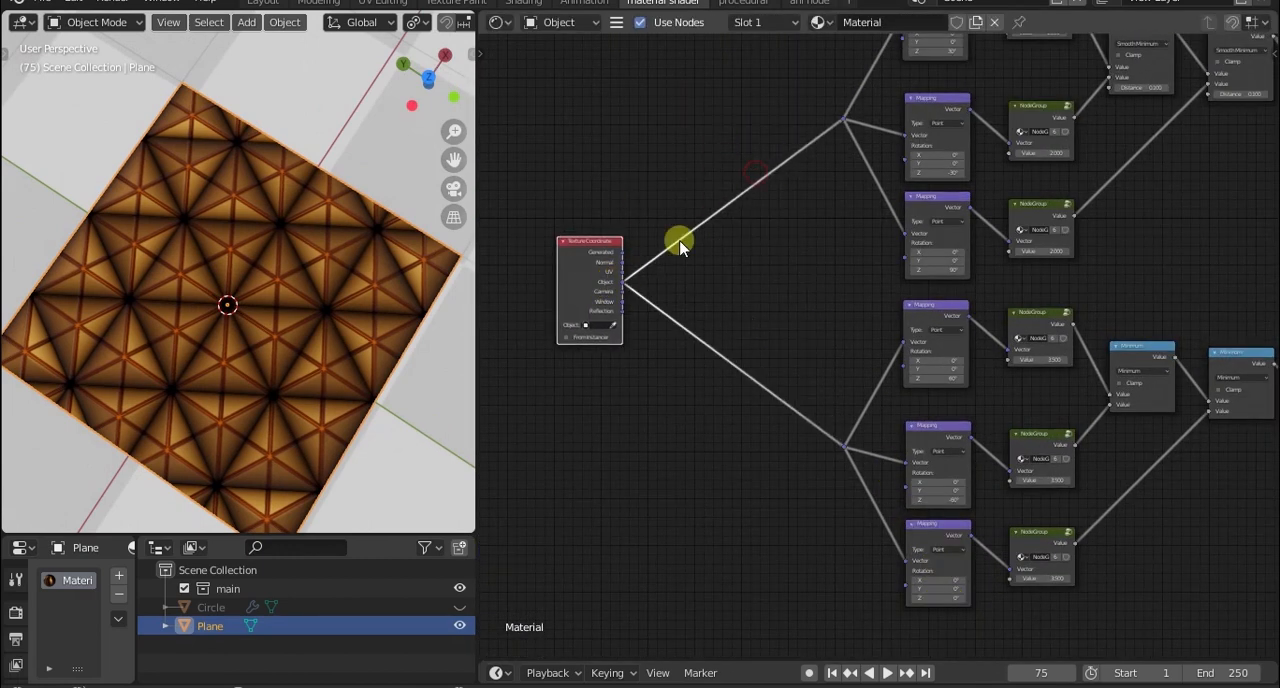
Add a Vector Math node and place it between the Texture Coordinate node and the shared reroute point.
key(shift+a)
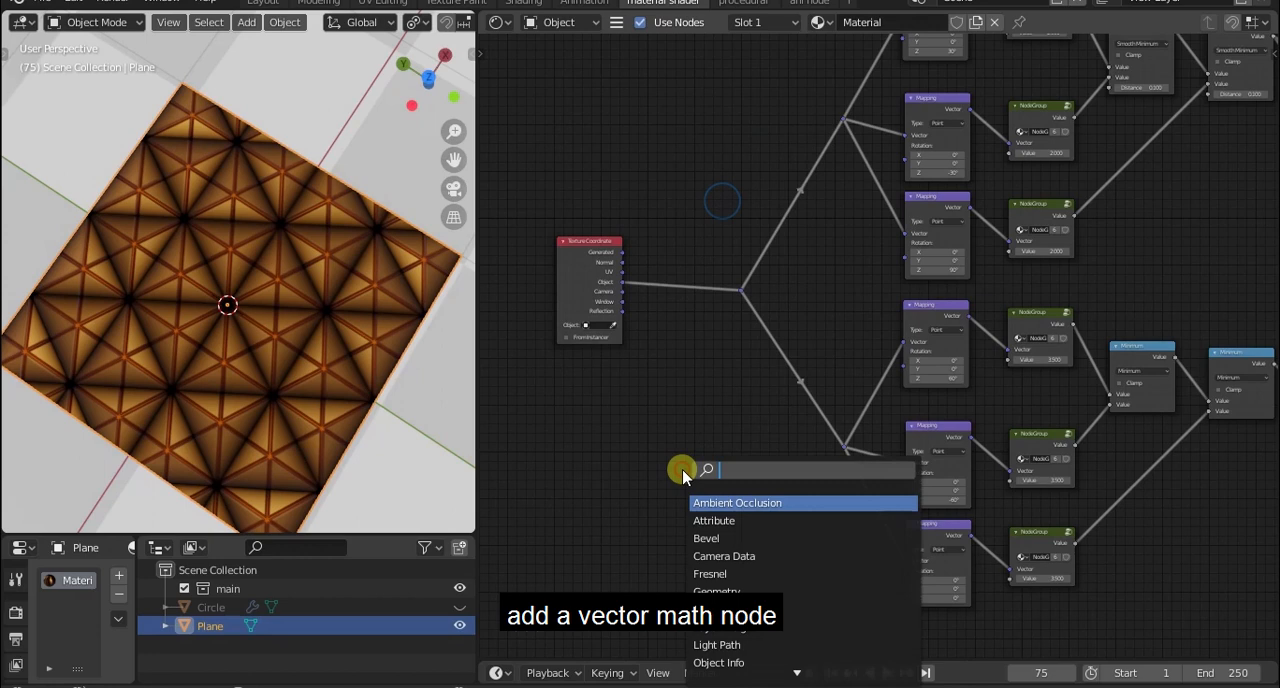
text(math)
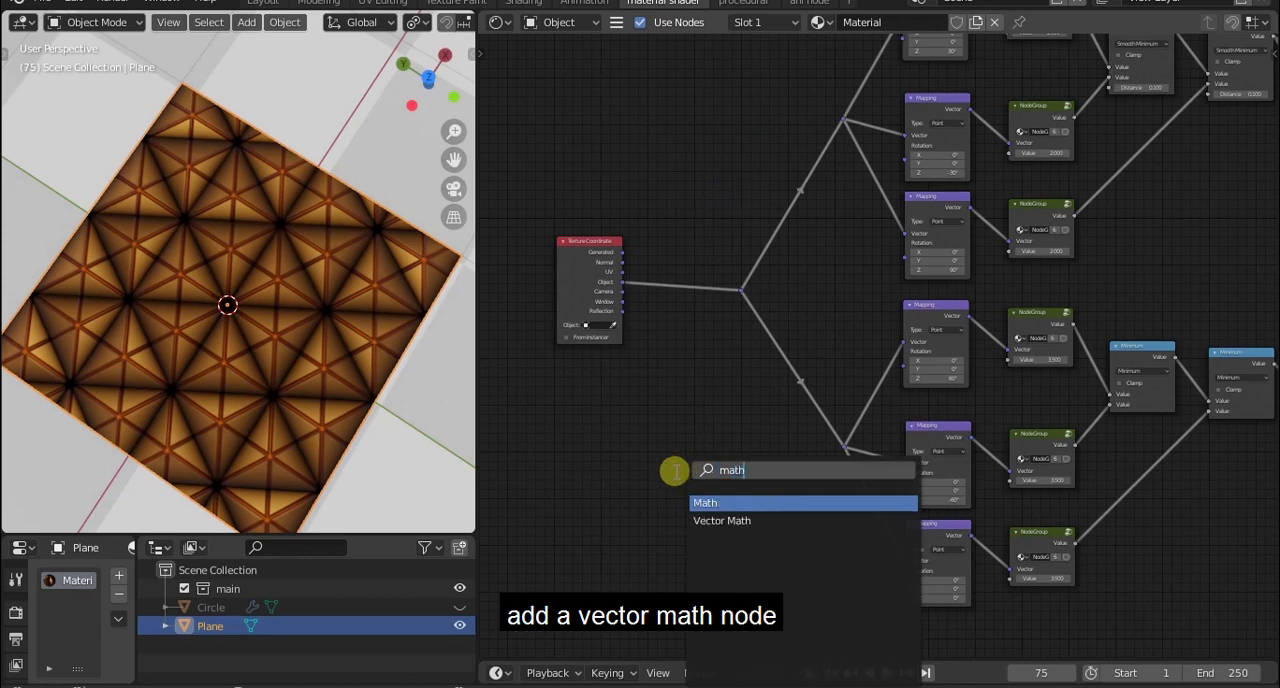
click(703, 522)
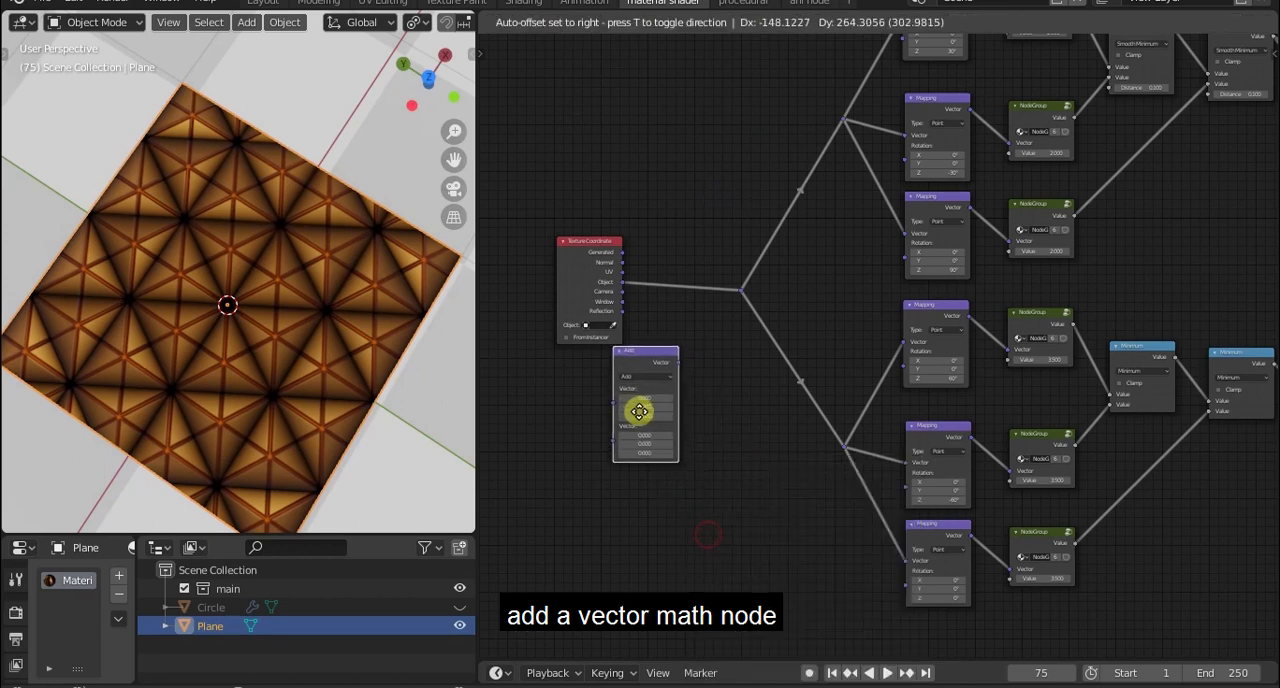
click(637, 408)
scroll(637, 408, up, 3)
scroll(742, 381, up, 1)
drag(557, 324, 606, 283)
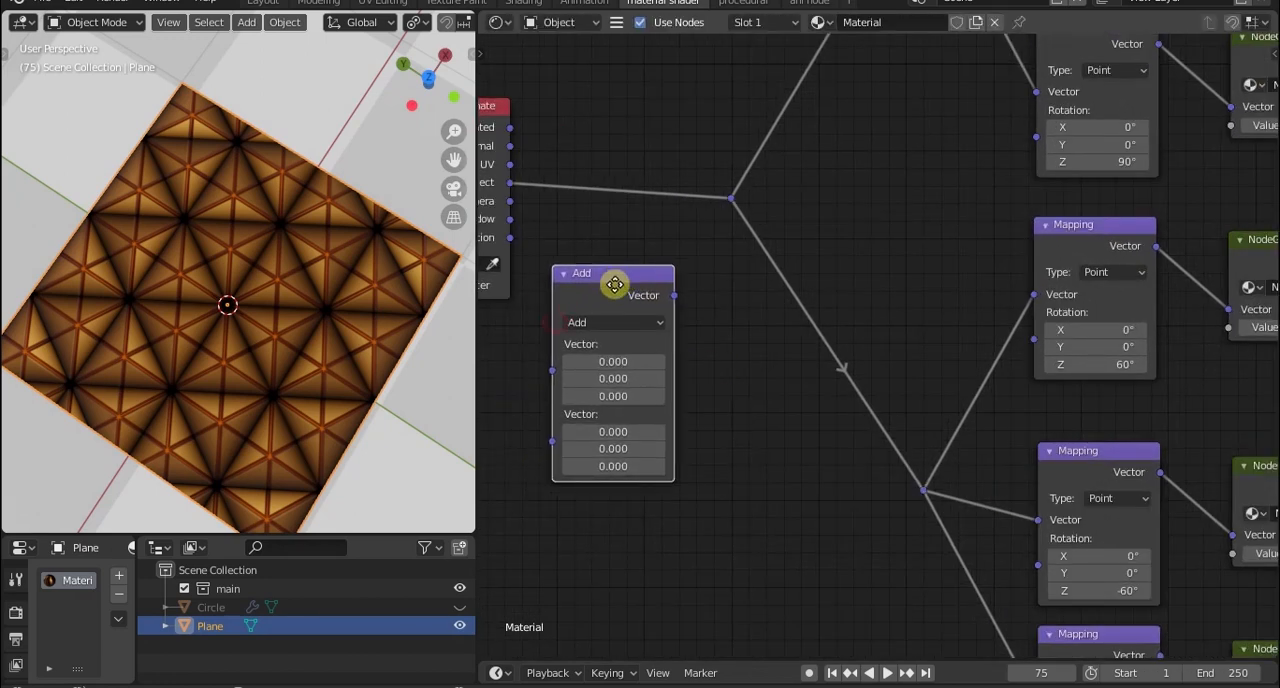
Set the Vector Math node to Scale with a value of 3 and insert it into the link from the Object output to the reroute.
scroll(600, 335, up, 1)
click(545, 318)
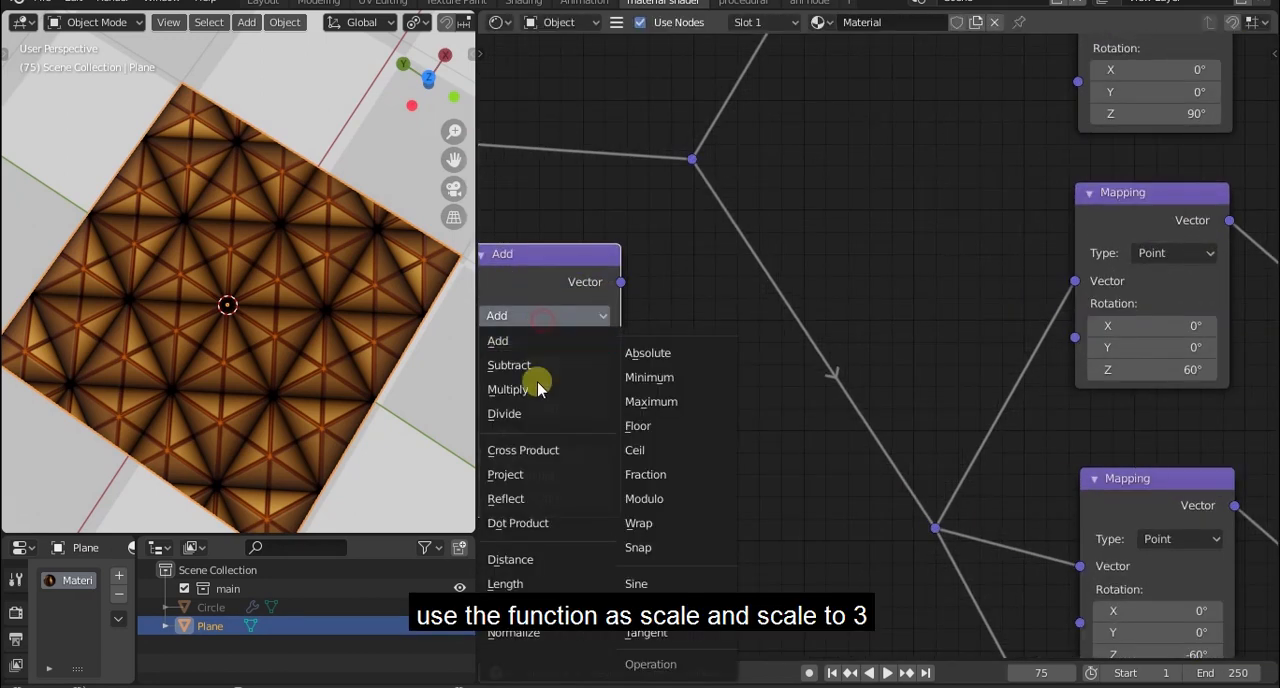
click(510, 608)
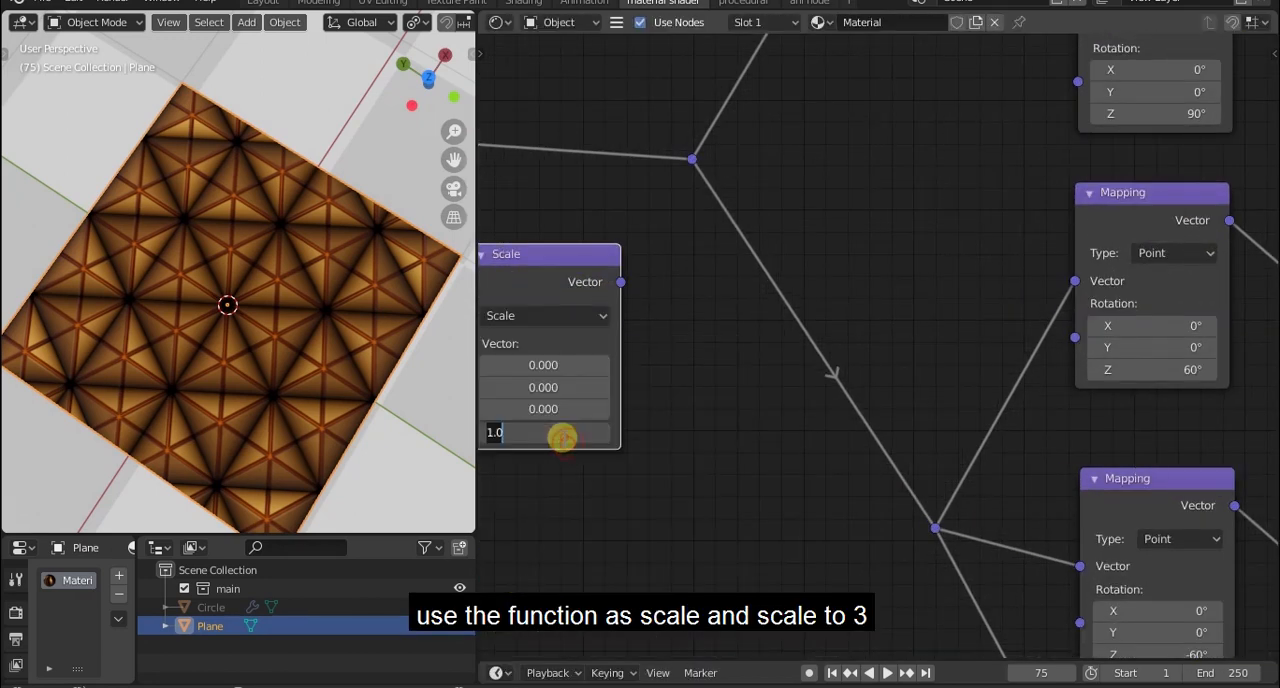
drag(556, 278, 591, 86)
Examine the scaled triangle pattern up close and tilted, and review the node tree through to the Material Output.
scroll(322, 292, up, 5)
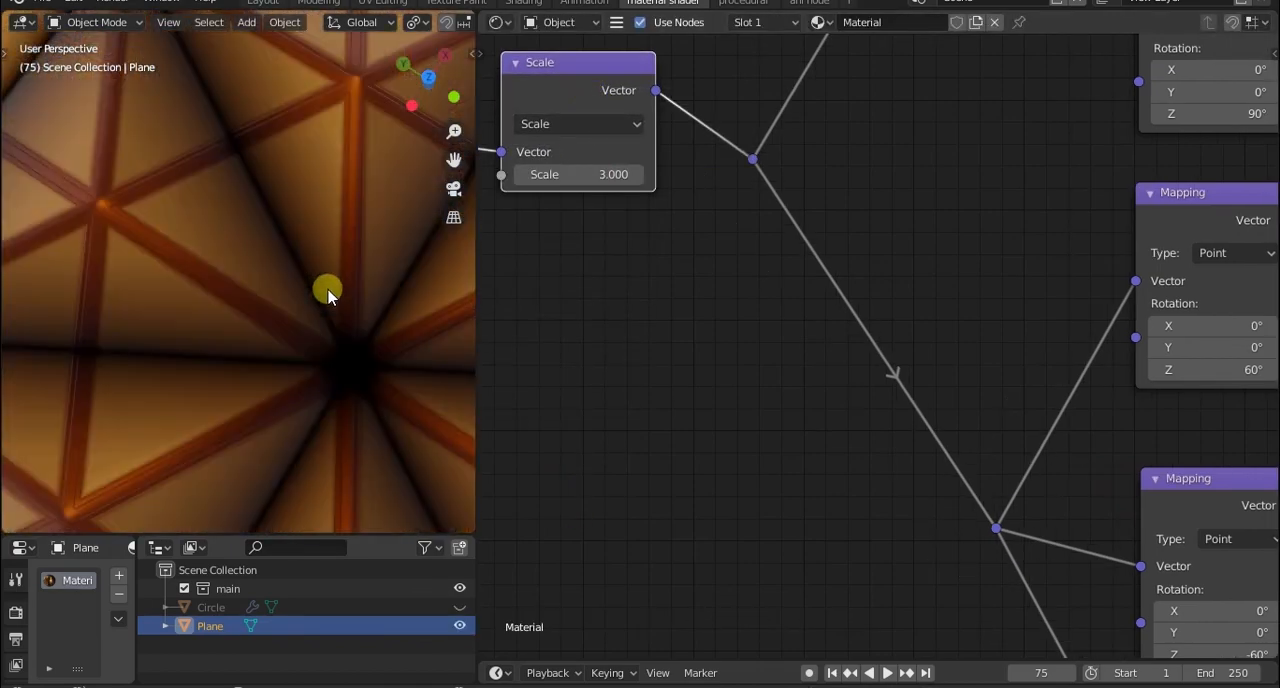
scroll(329, 288, down, 5)
middle_drag(294, 266, 251, 211)
scroll(874, 432, down, 6)
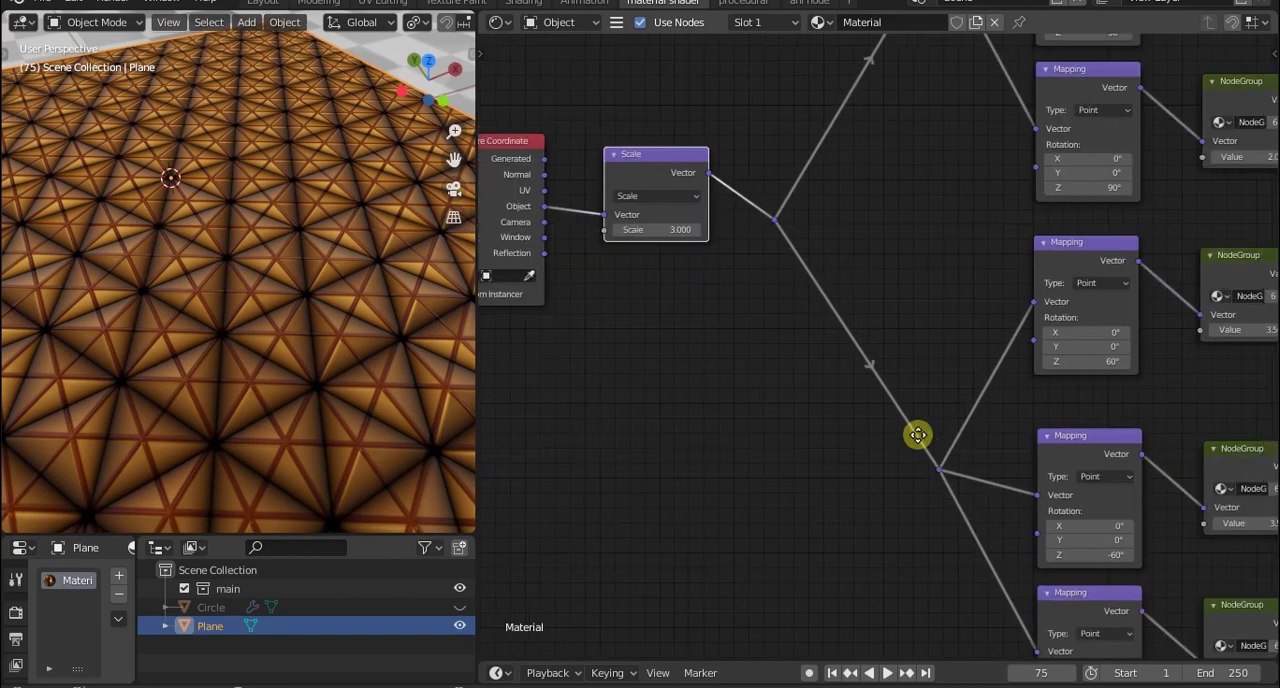
middle_drag(1242, 476, 987, 481)
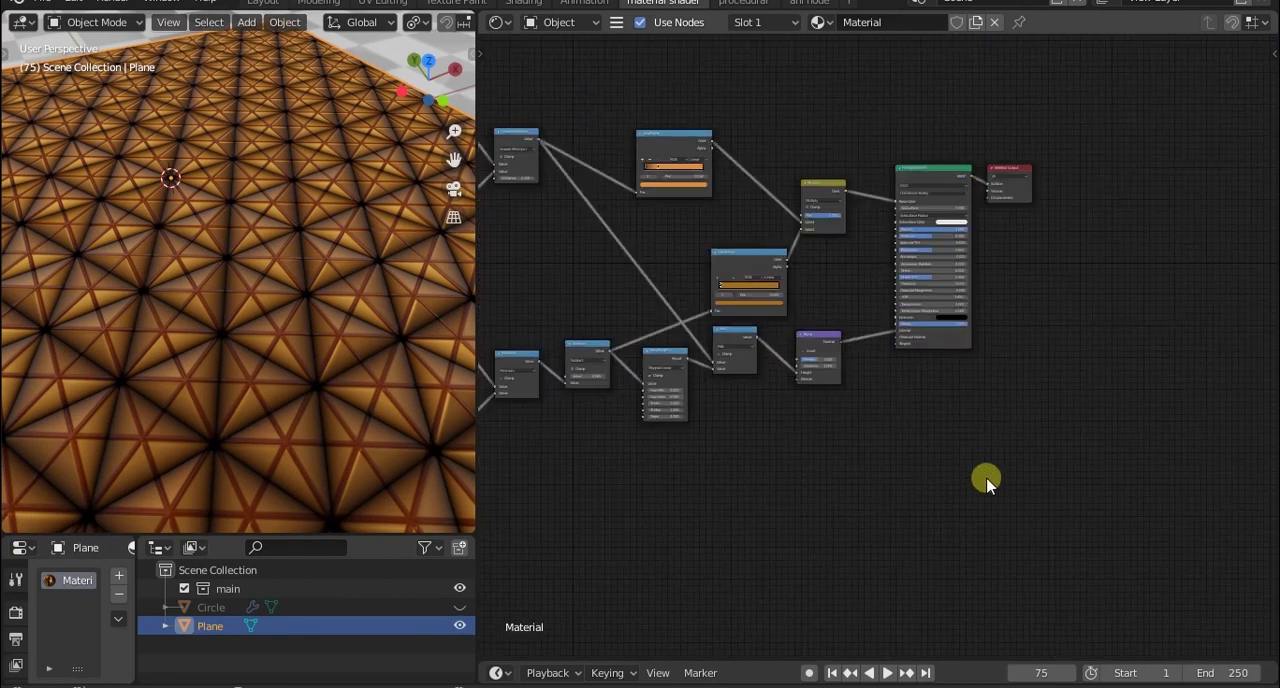
middle_drag(848, 440, 930, 453)
scroll(935, 455, up, 4)
middle_drag(843, 437, 904, 513)
middle_drag(300, 390, 182, 272)
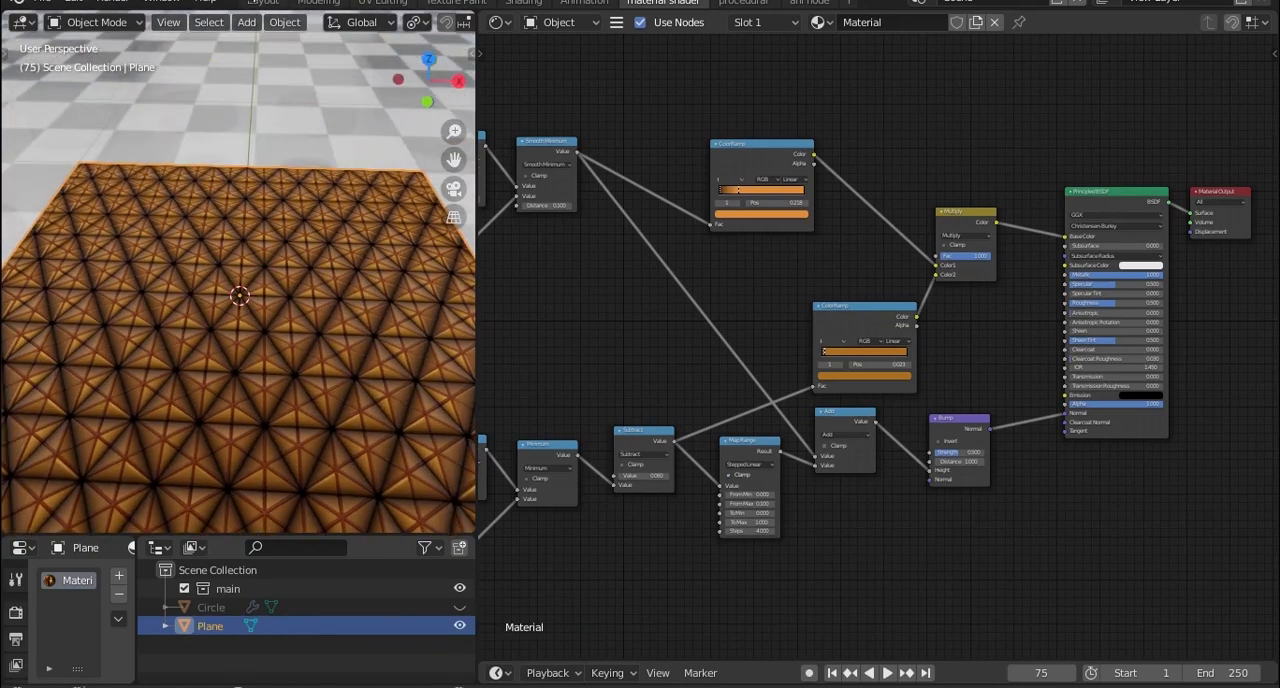
Switch to the Layout workspace and examine the finished material on the plane from several angles and distances.
click(270, 4)
middle_drag(299, 235, 477, 293)
scroll(477, 293, up, 4)
middle_drag(367, 303, 412, 352)
scroll(407, 379, up, 4)
scroll(412, 376, down, 3)
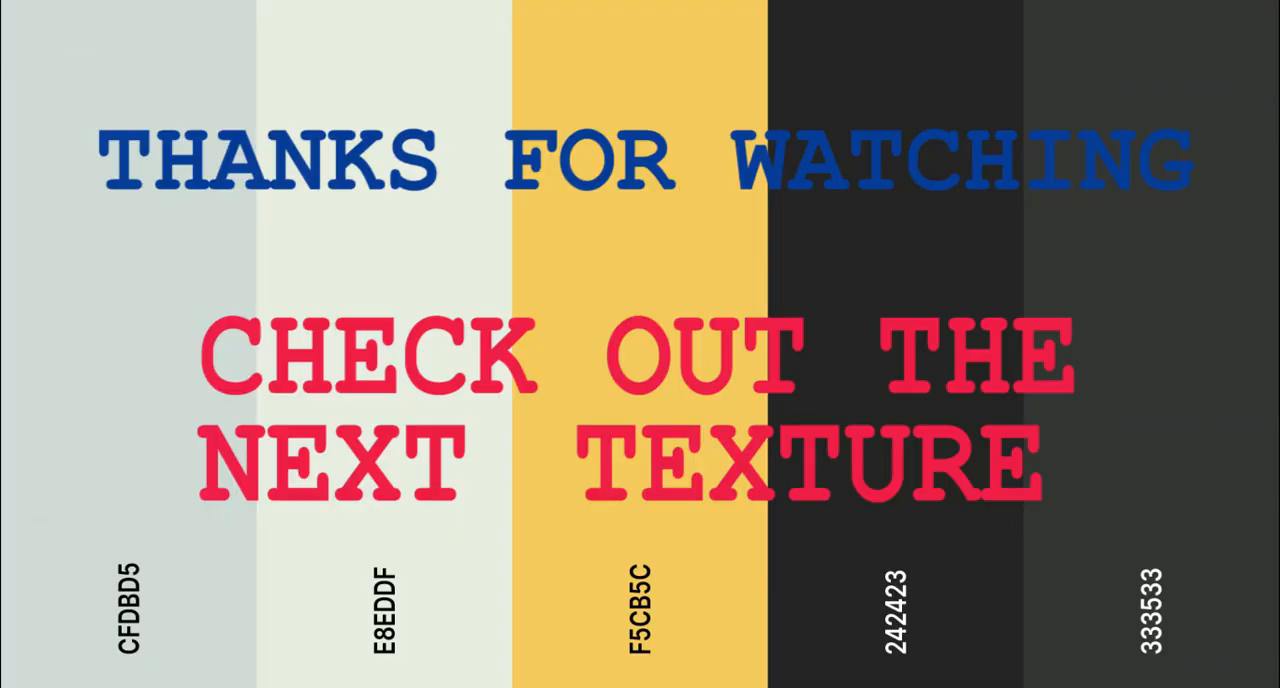